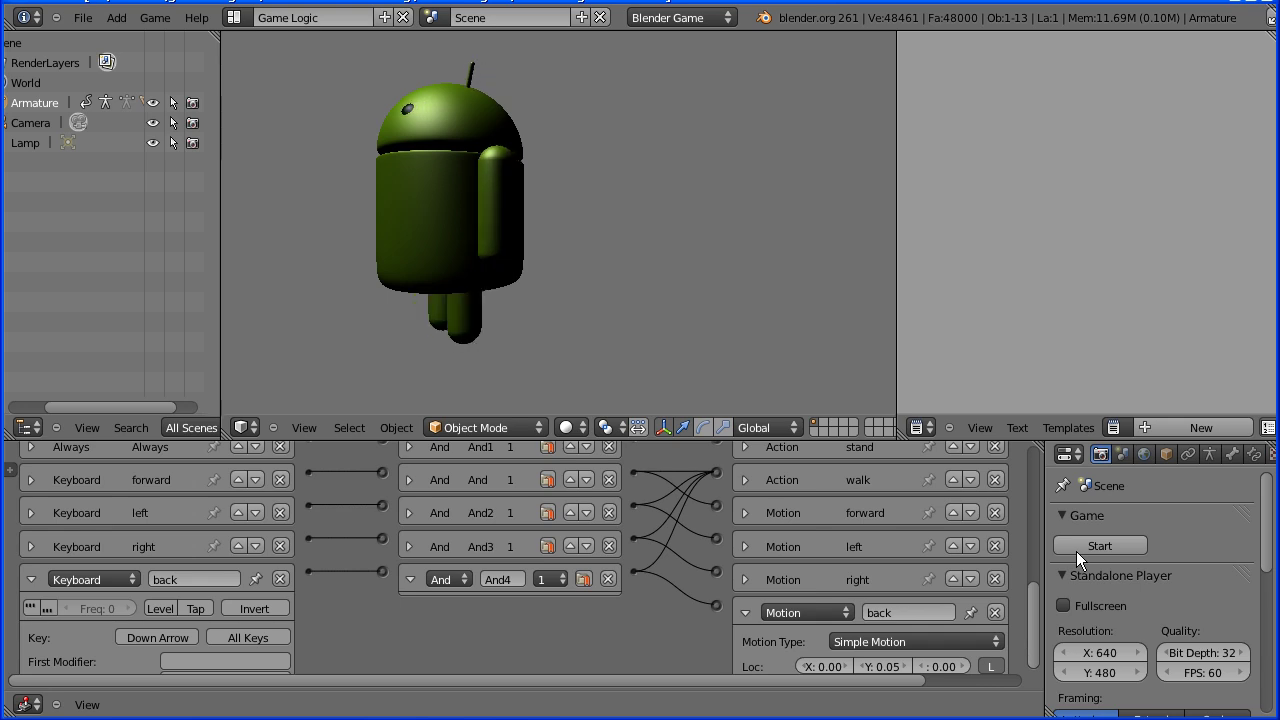
# Test the character's backward movement and left turn in the running game, and exit the game.
pyautogui.press('Down')
pyautogui.press('Left')
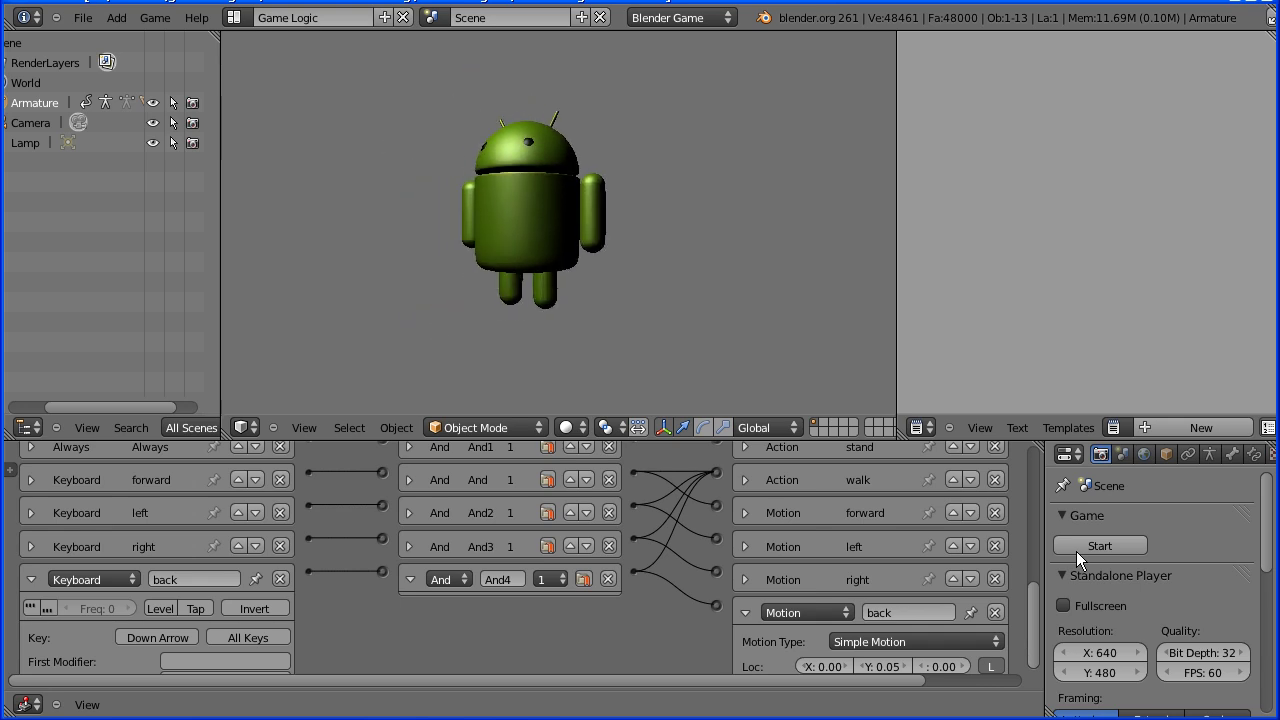
pyautogui.press('Escape')
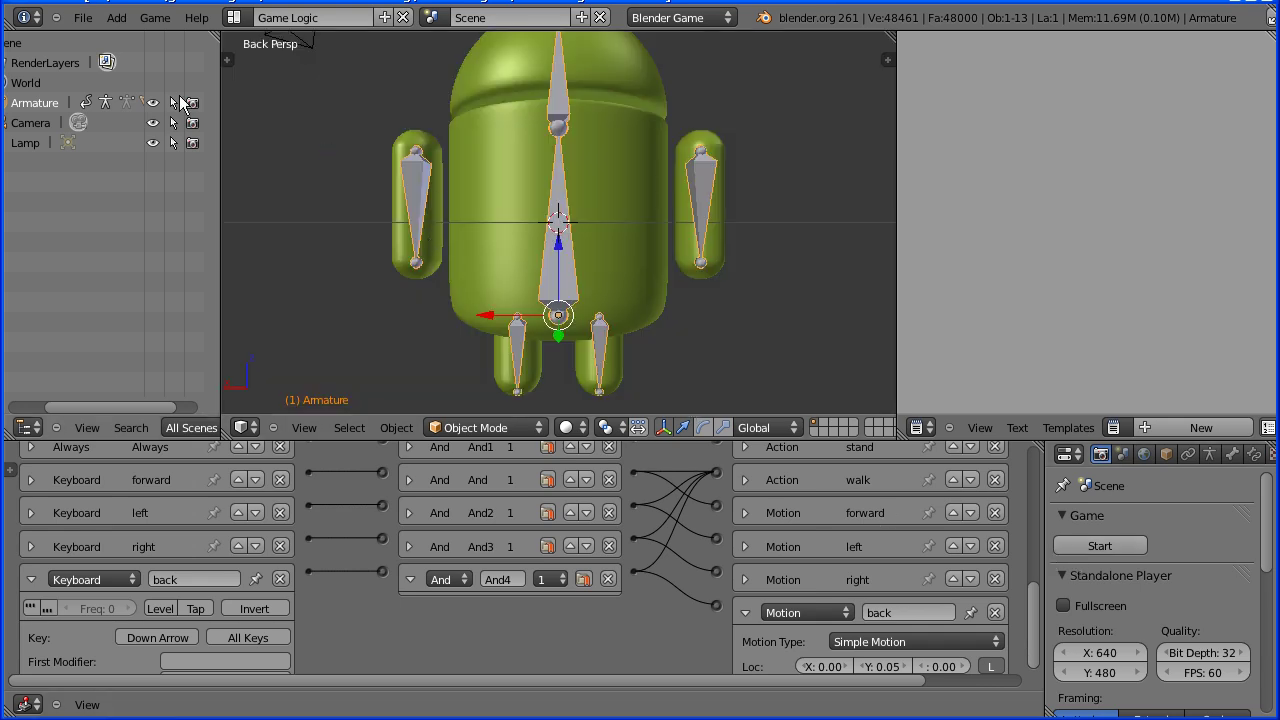
# Open the recent file androidRig2.blend and switch the 3D viewport to quad view.
pyautogui.click(83, 17)
pyautogui.moveTo(162, 76)
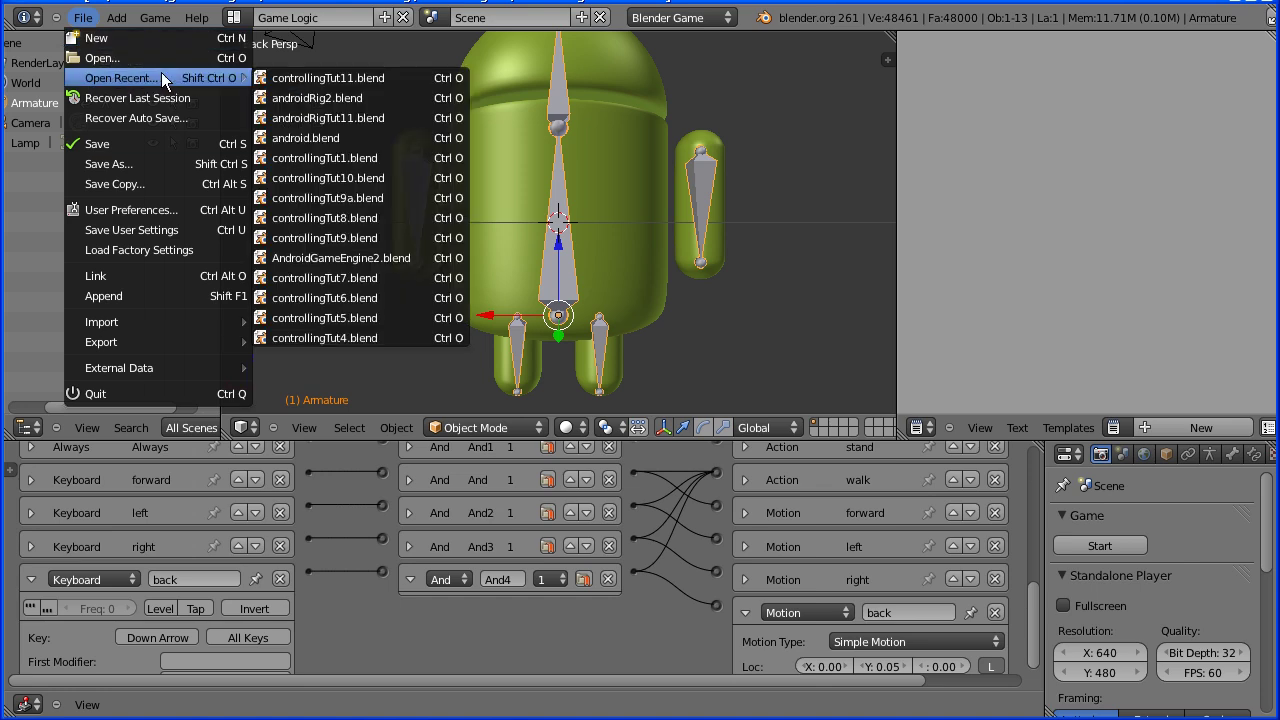
pyautogui.click(331, 97)
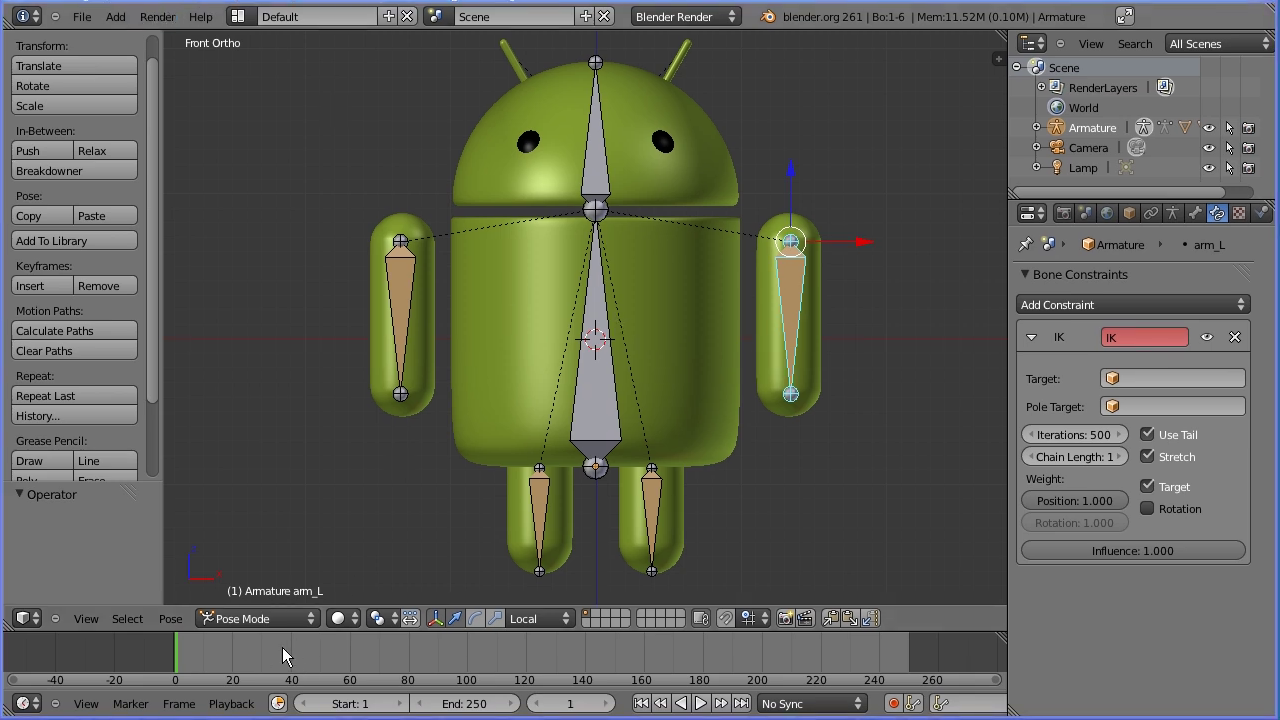
pyautogui.click(85, 619)
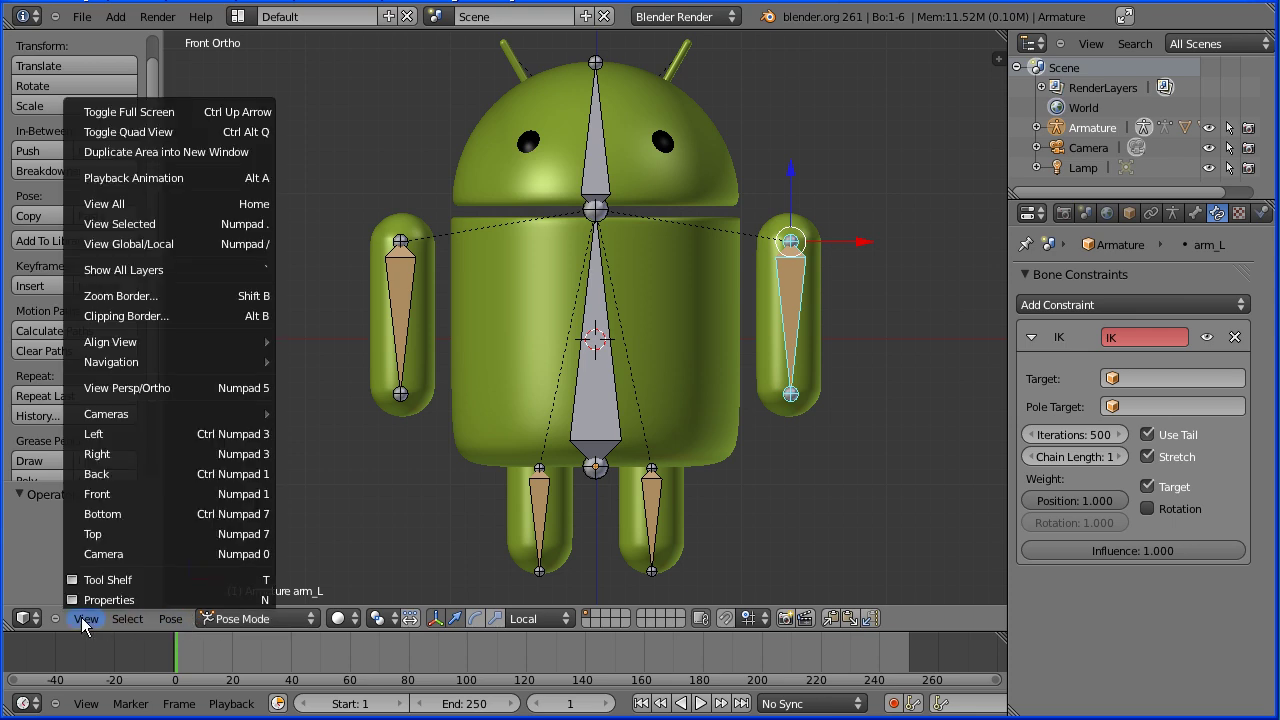
pyautogui.click(218, 137)
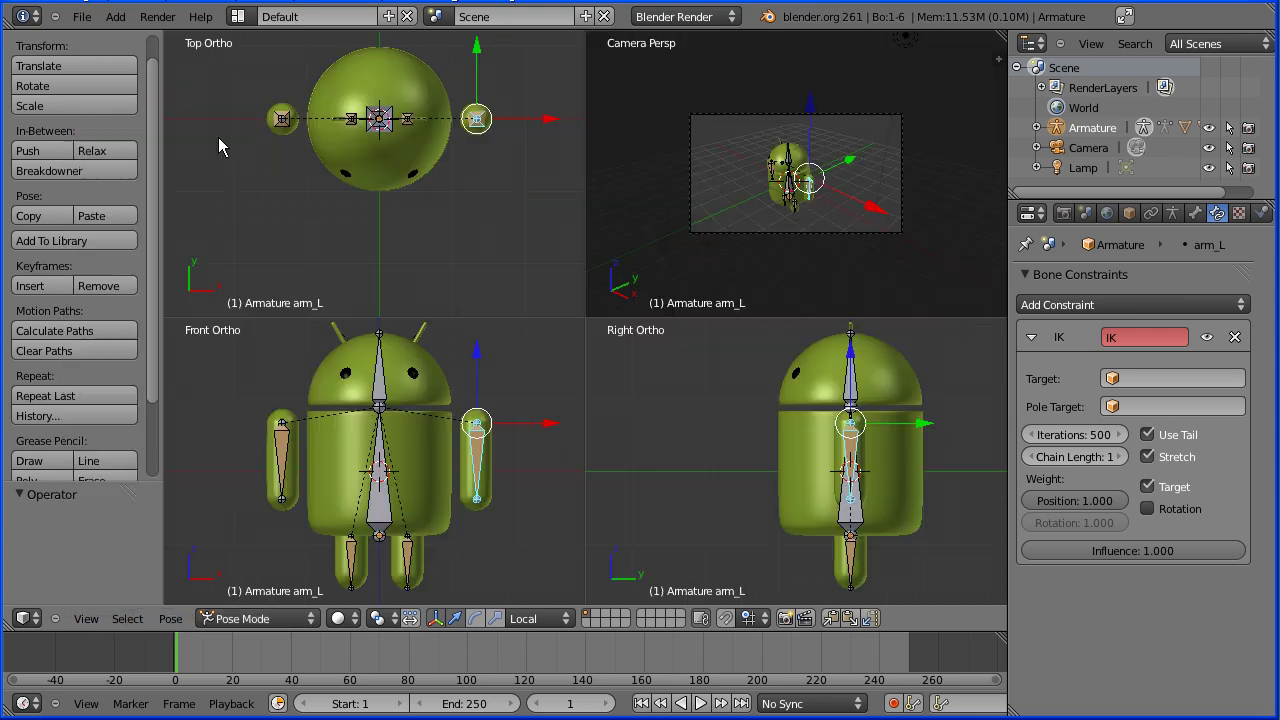
# Pose the legs in a stride, moving leg_L forward about 0.454 and leg_R backward about 0.427 along Y.
pyautogui.rightClick(406, 558)
pyautogui.press('g')
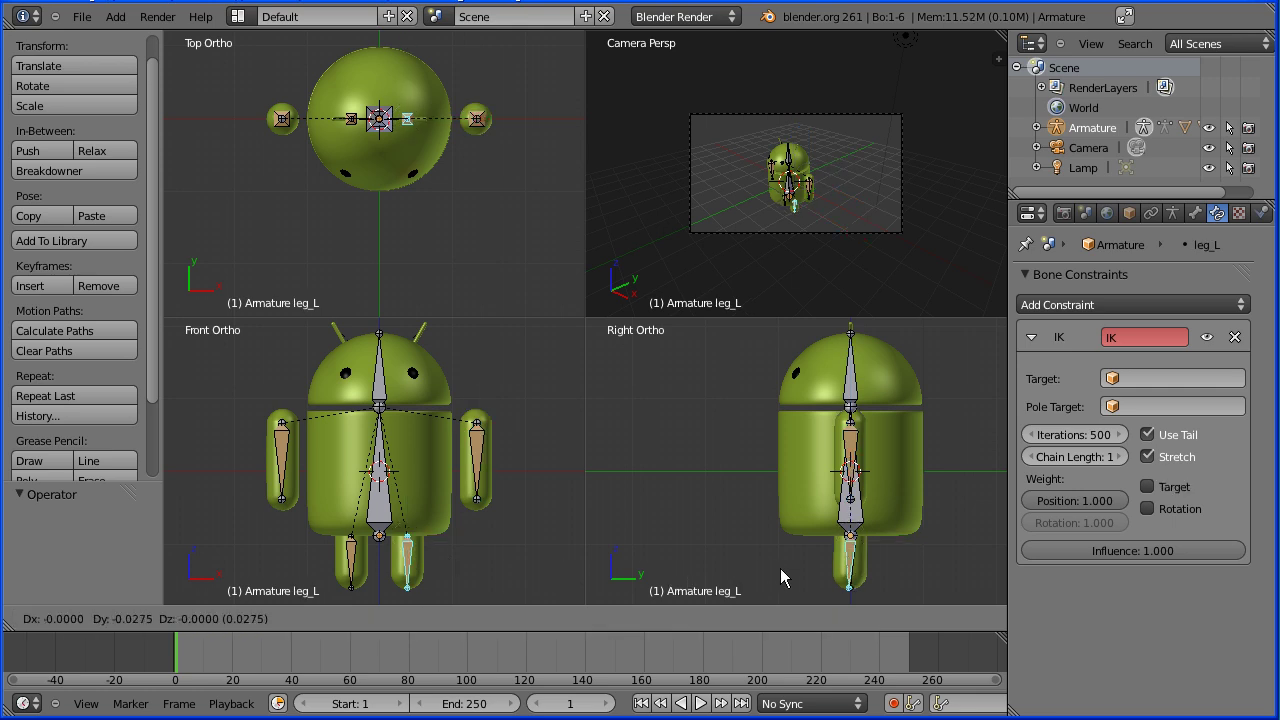
pyautogui.click(752, 564)
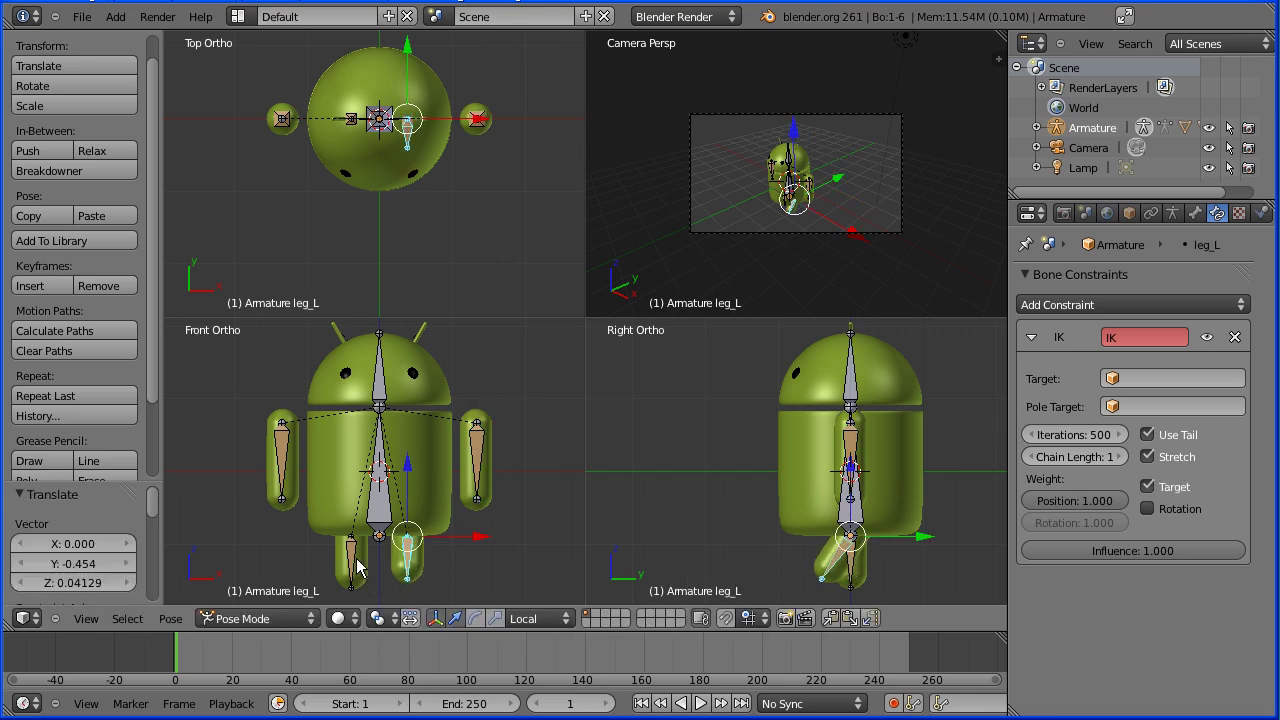
pyautogui.rightClick(354, 566)
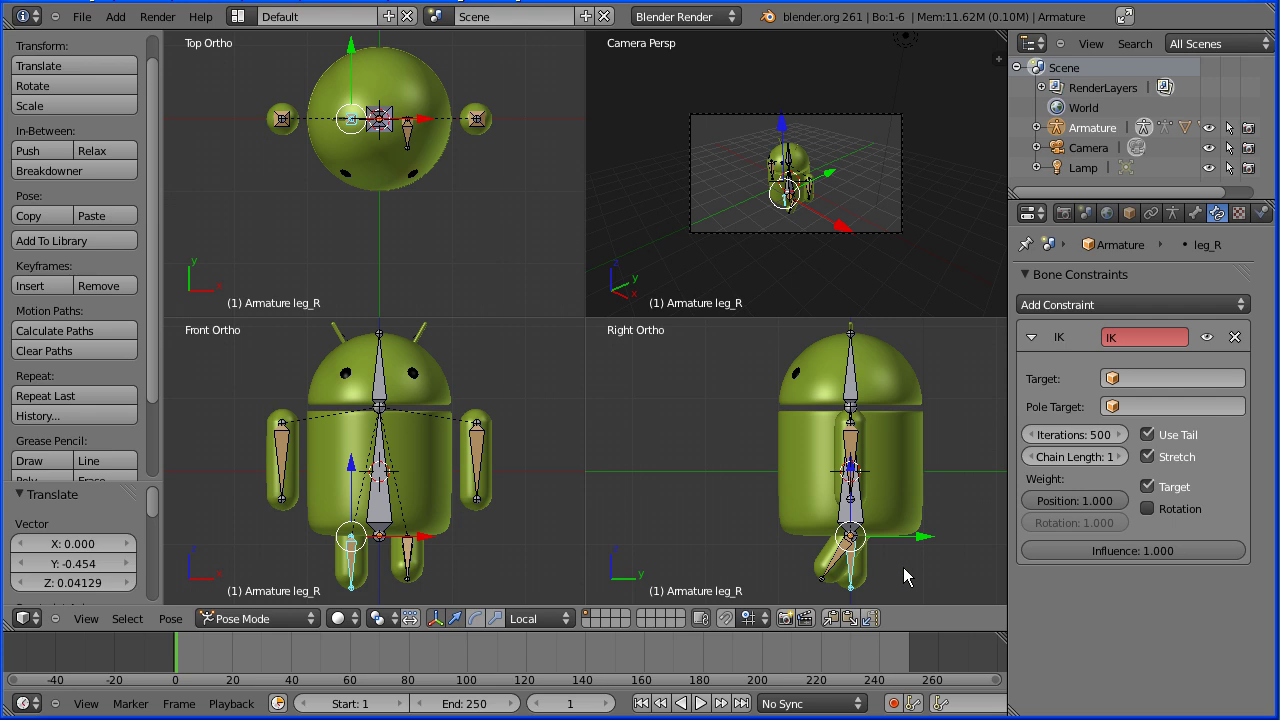
pyautogui.press('g')
pyautogui.click(935, 557)
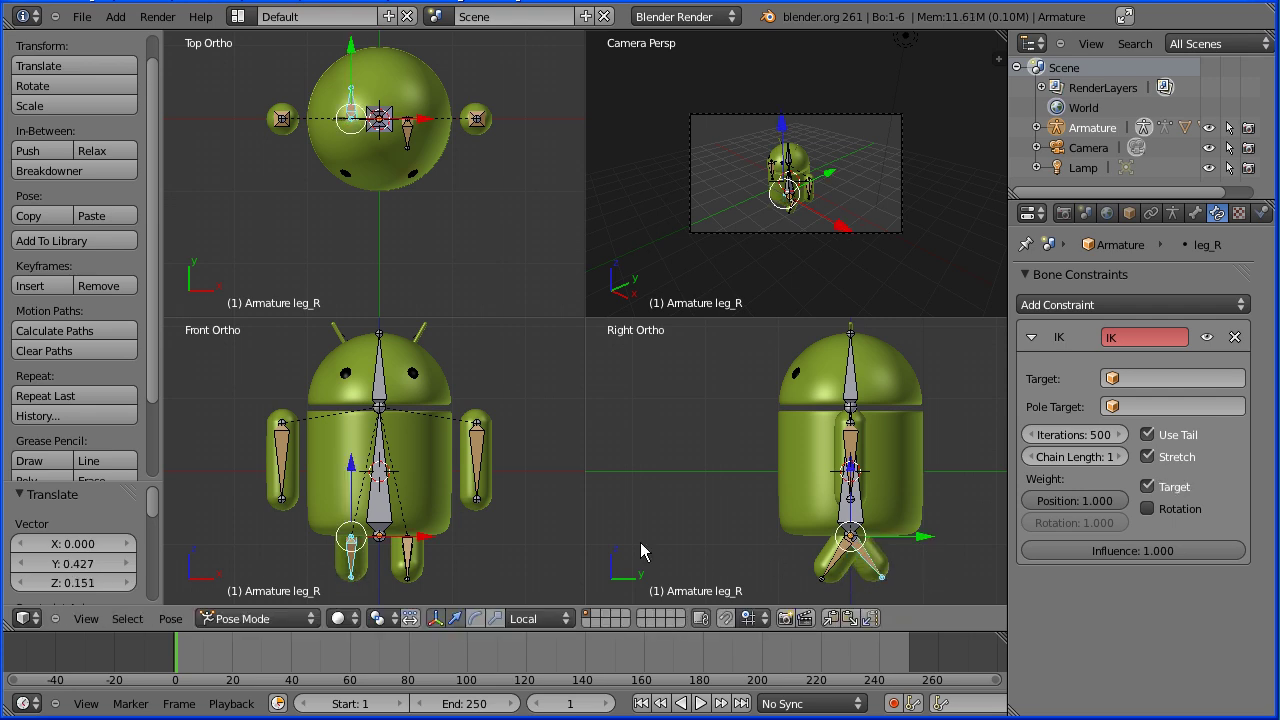
# Select both leg bones and insert a LocRot keyframe for them at frame 1.
pyautogui.keyDown('shift'); pyautogui.rightClick(408, 558); pyautogui.keyUp('shift')
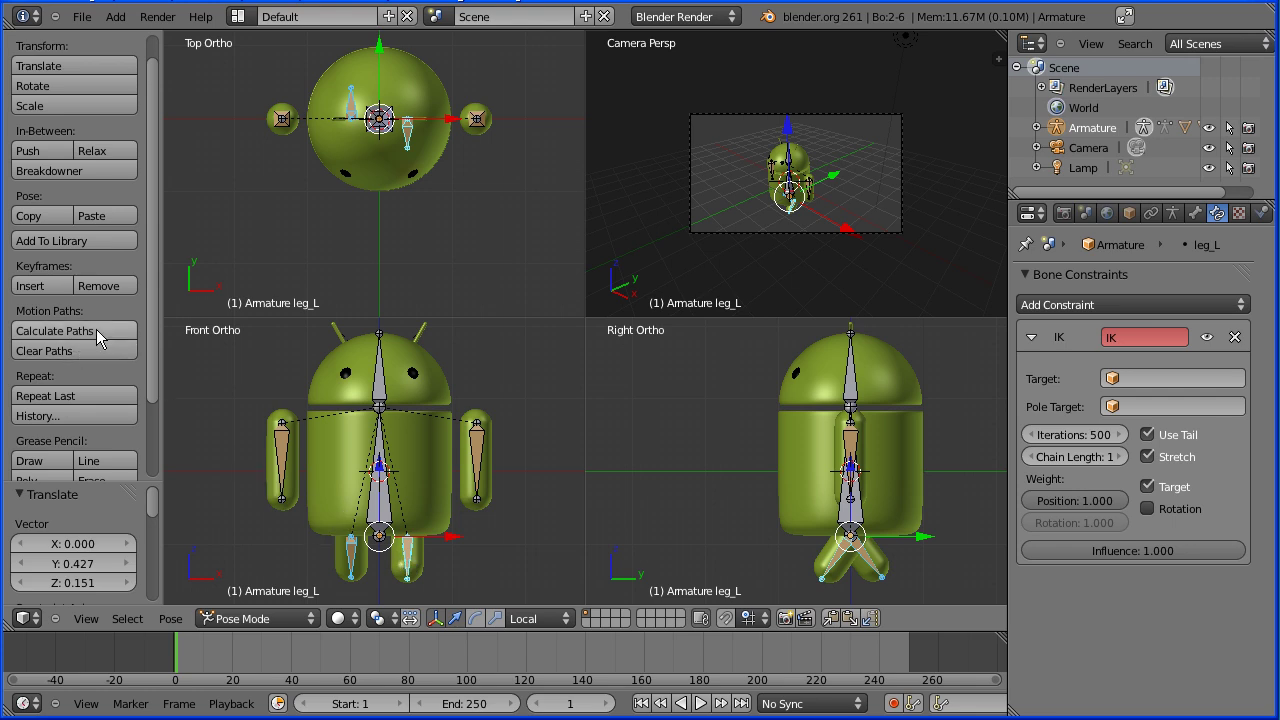
pyautogui.click(37, 287)
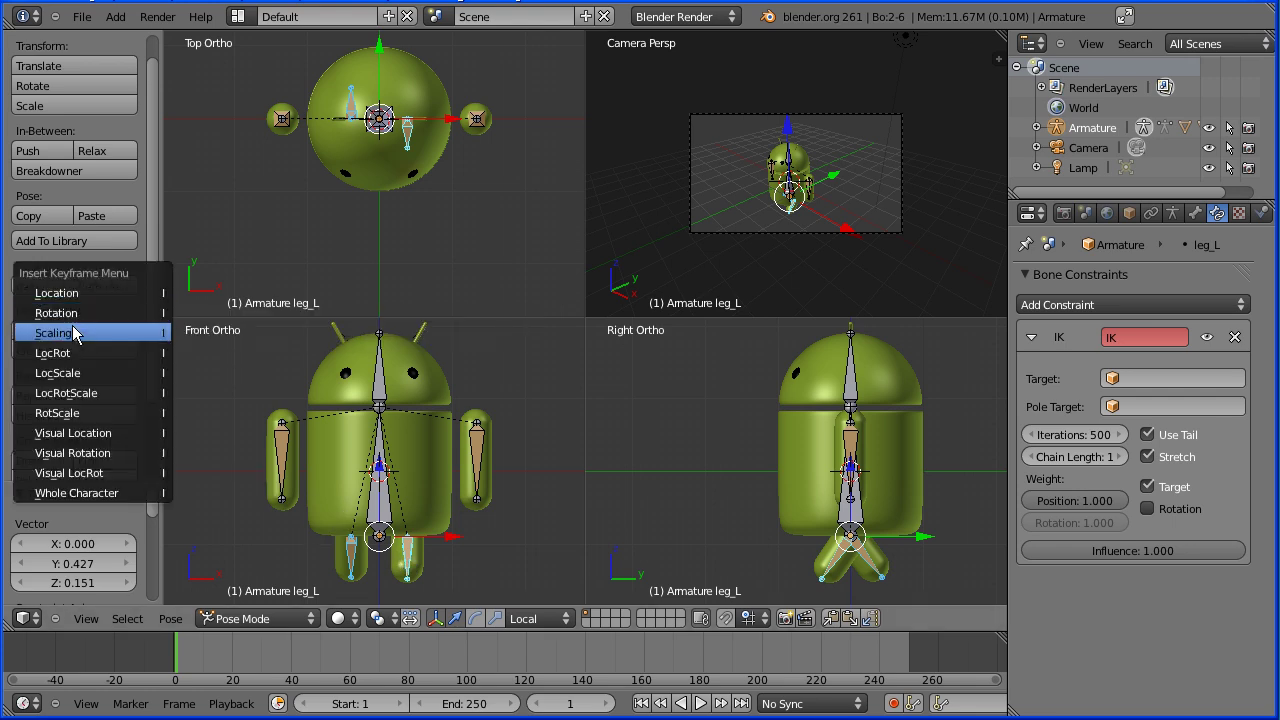
pyautogui.click(133, 358)
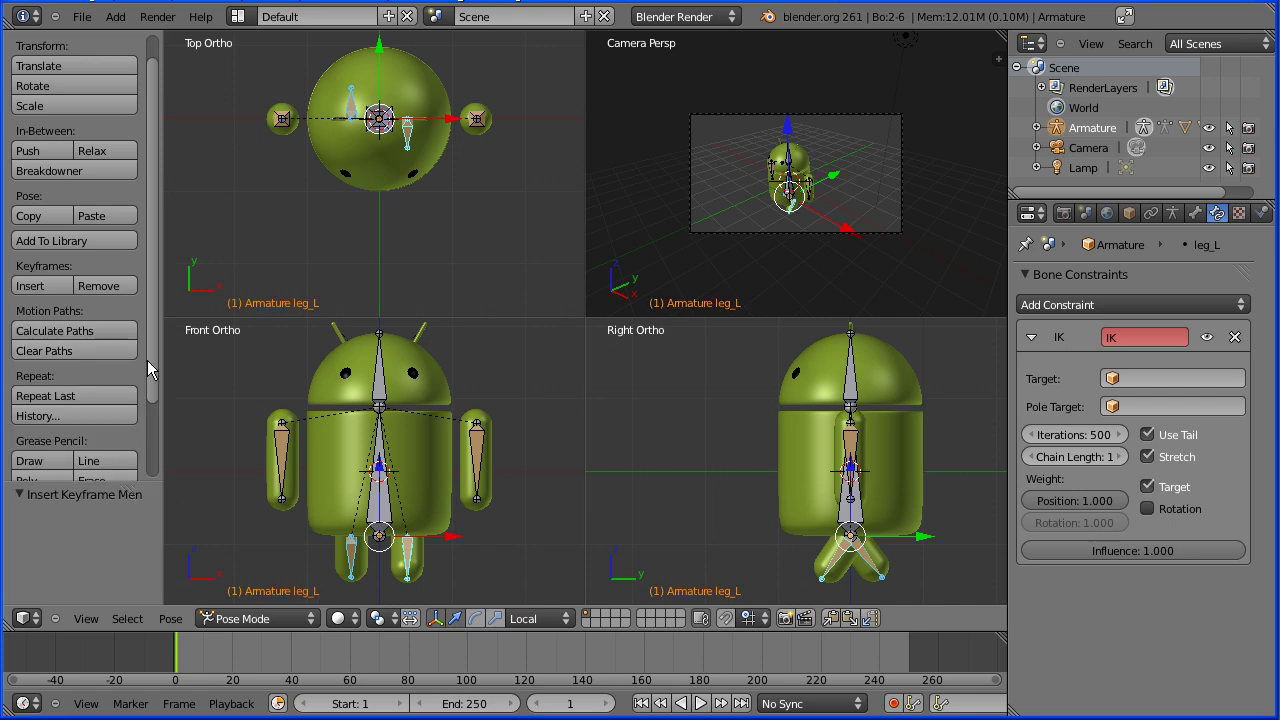
# Set the animation's end frame to 10 and insert an Available keyframe for both leg bones at that frame.
pyautogui.click(480, 703)
pyautogui.write('10')
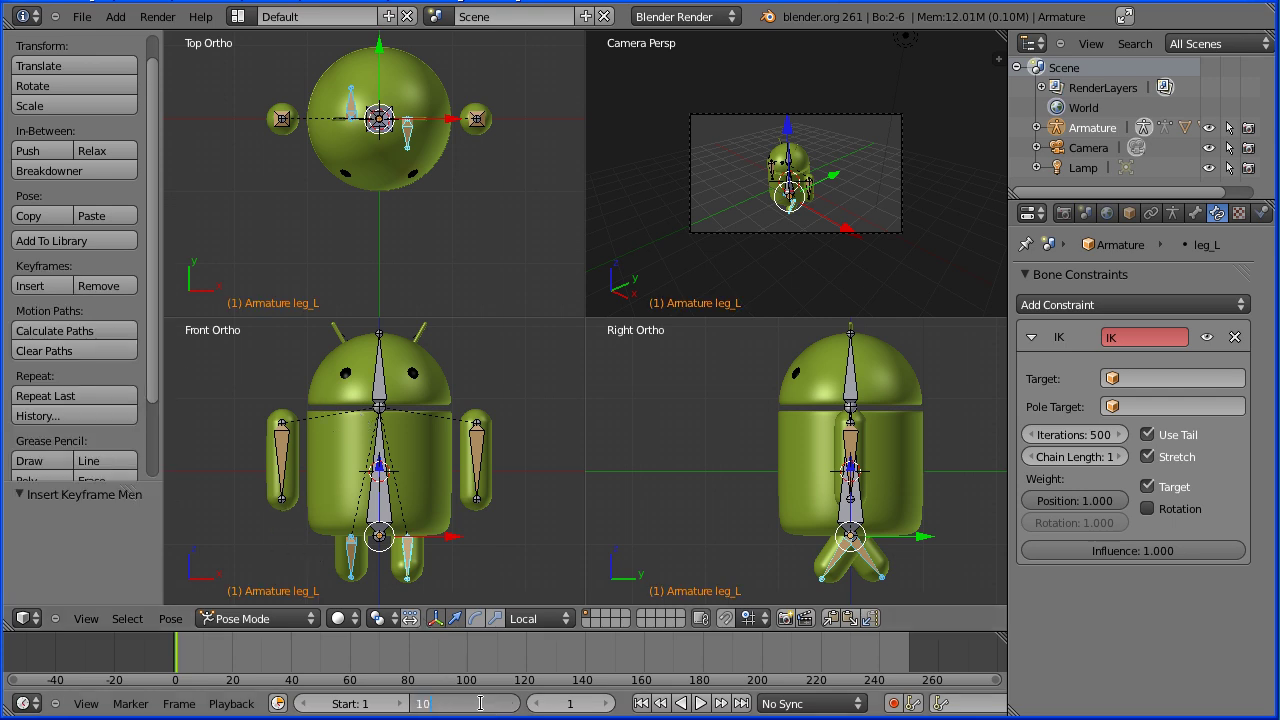
pyautogui.press('Return')
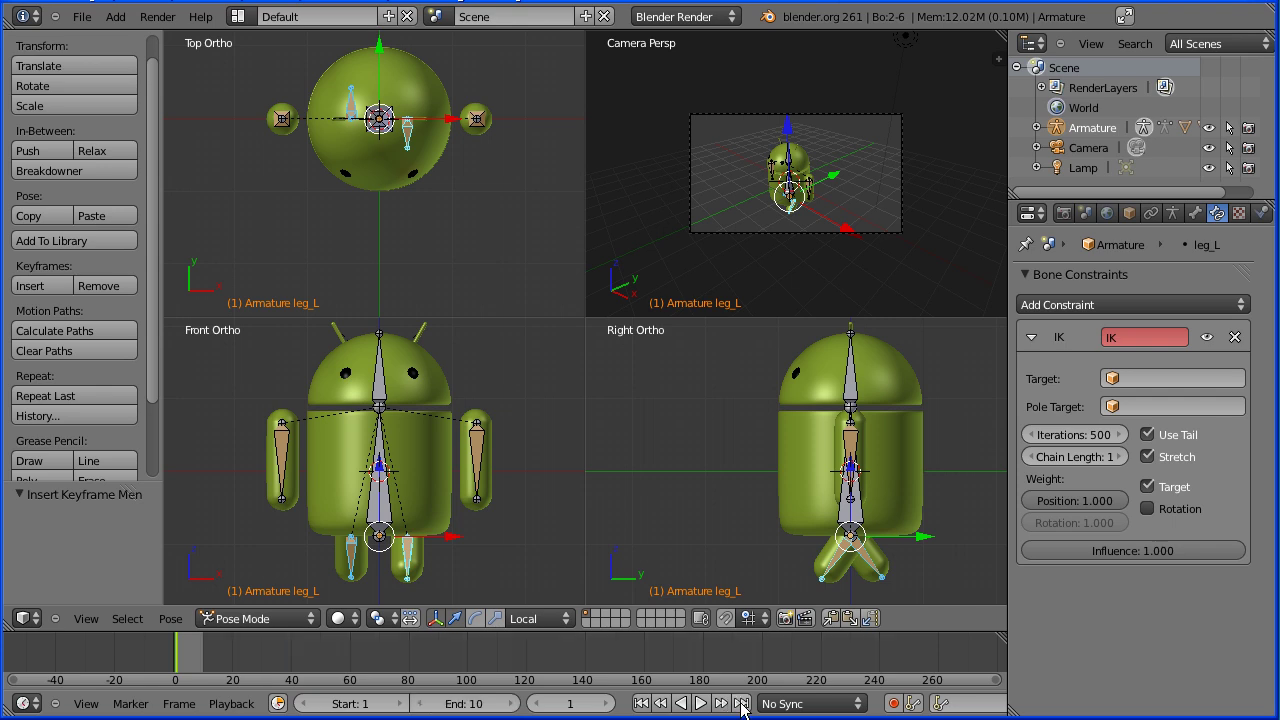
pyautogui.click(741, 703)
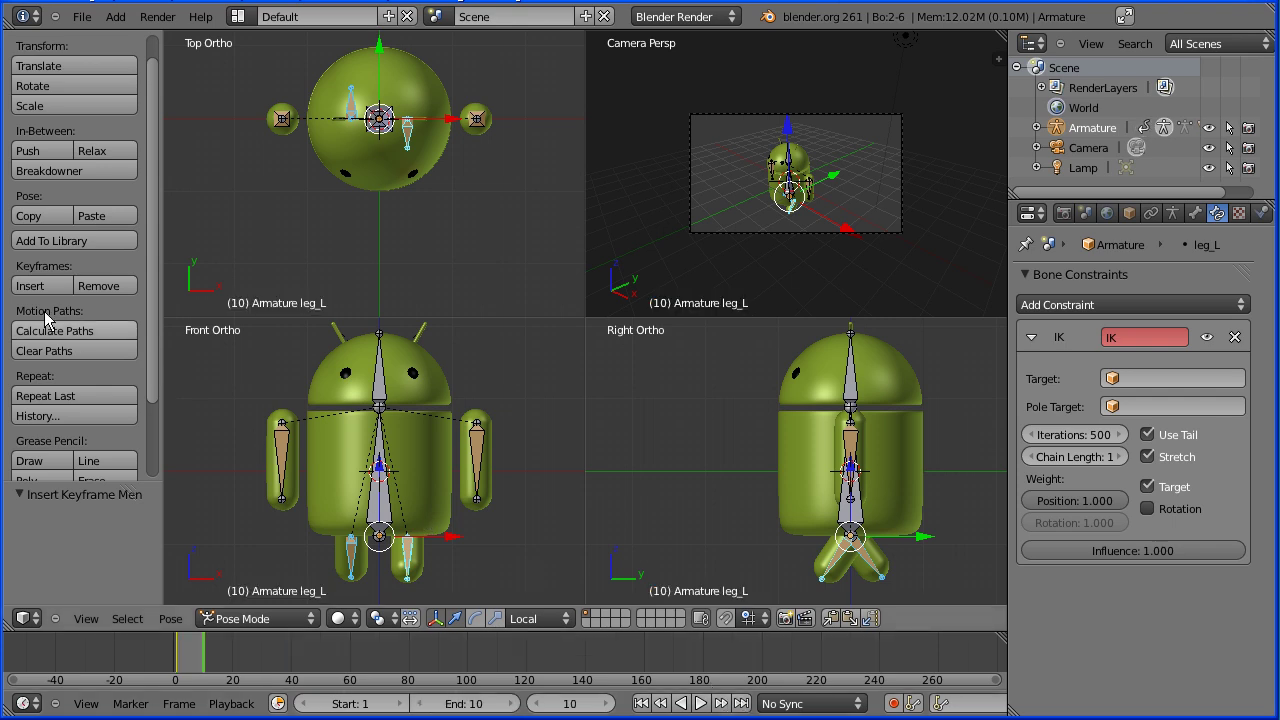
pyautogui.click(51, 285)
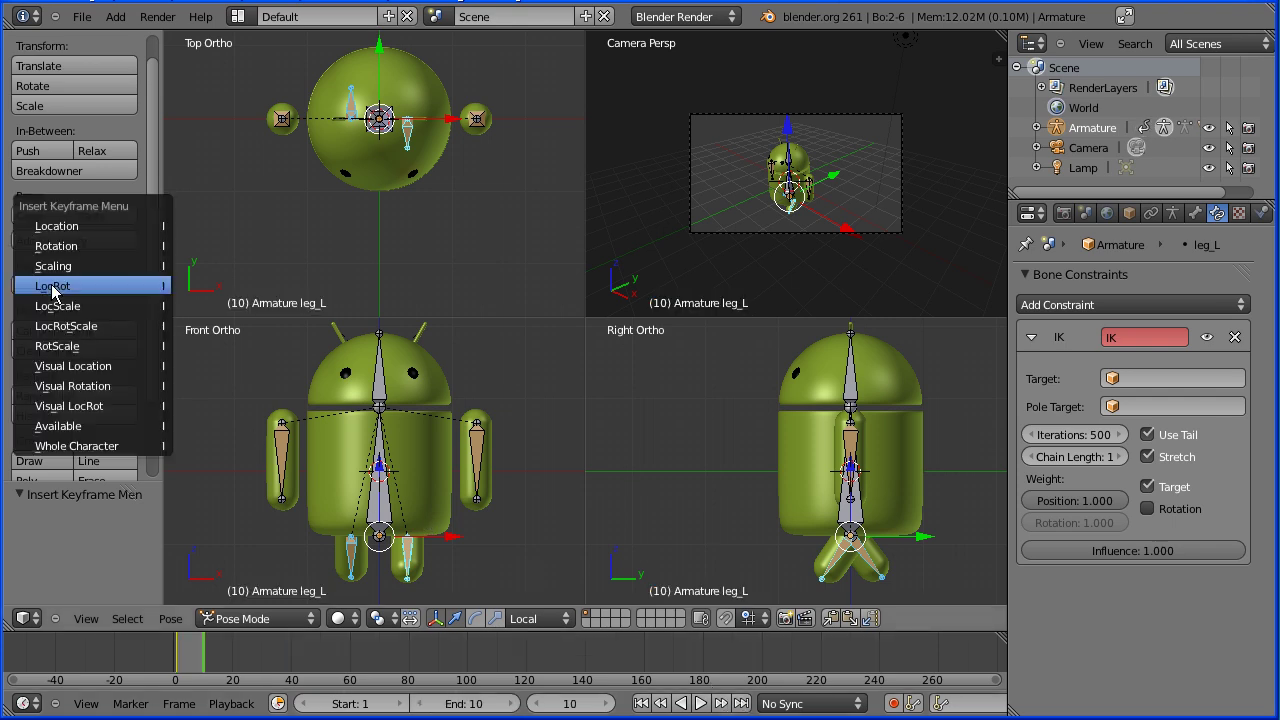
pyautogui.click(149, 427)
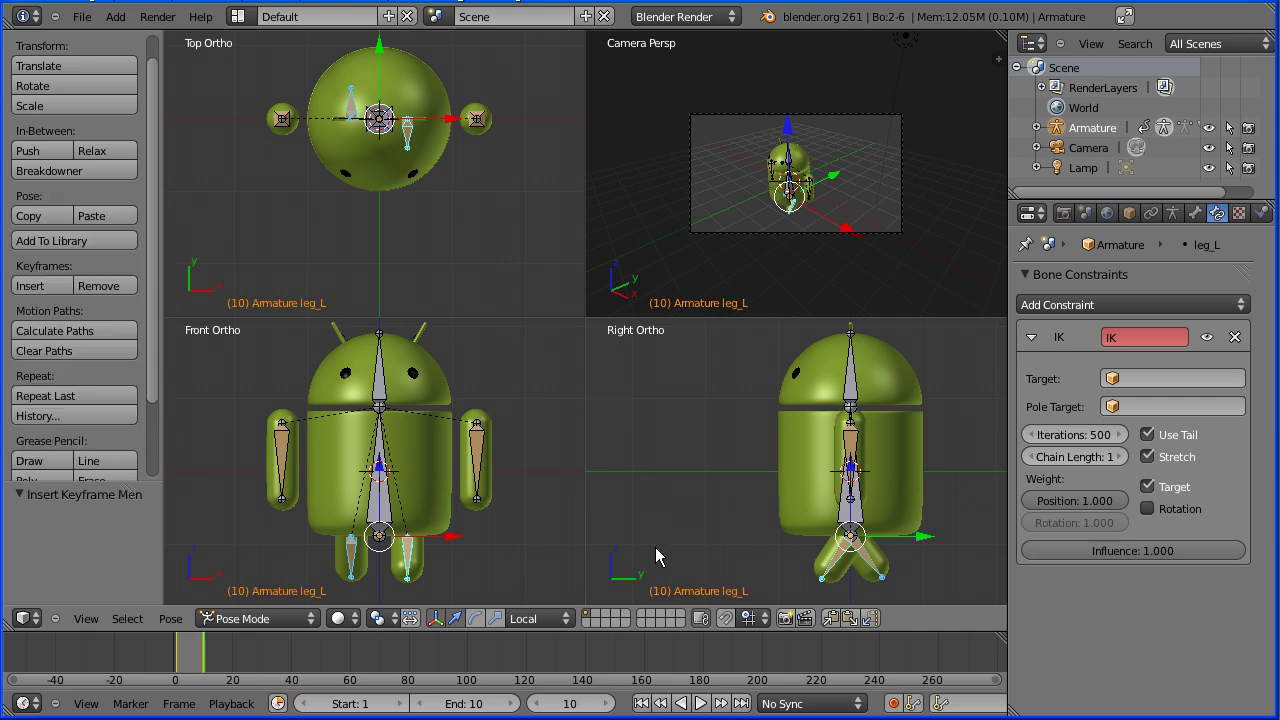
# At frame 5, copy the leg pose and paste it X-flipped.
pyautogui.click(577, 703)
pyautogui.write('5')
pyautogui.press('Return')
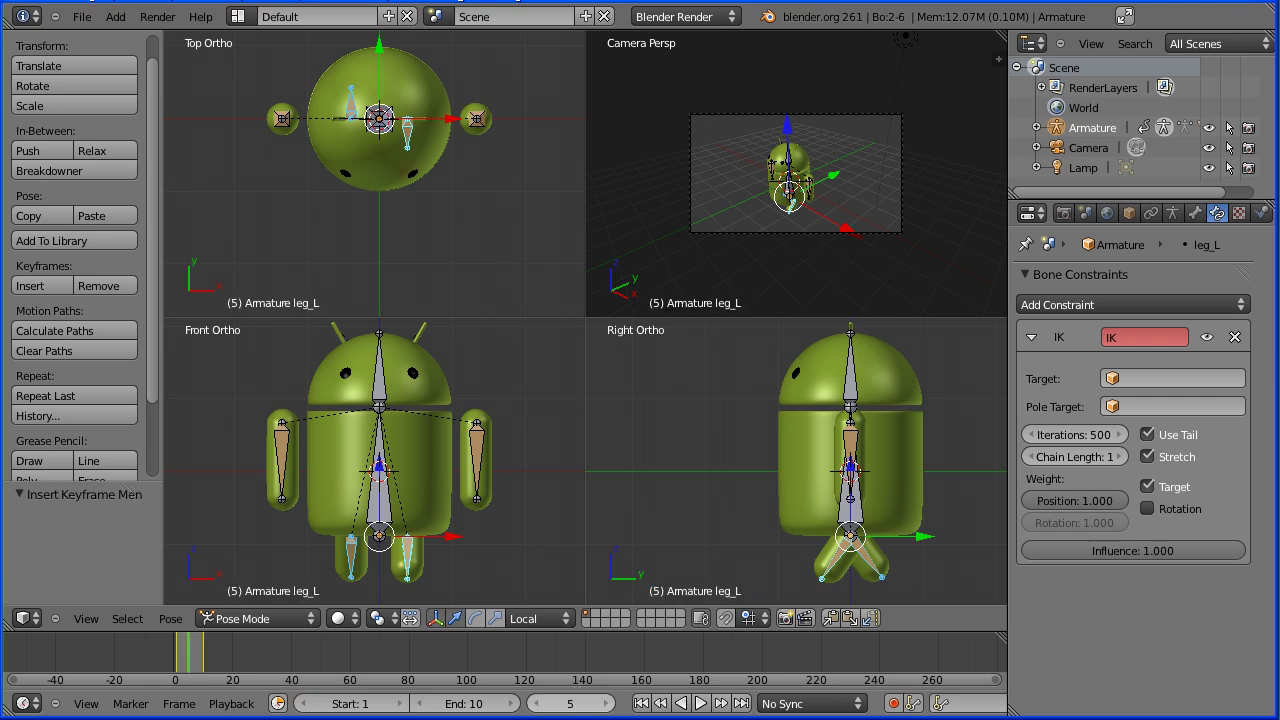
pyautogui.click(170, 618)
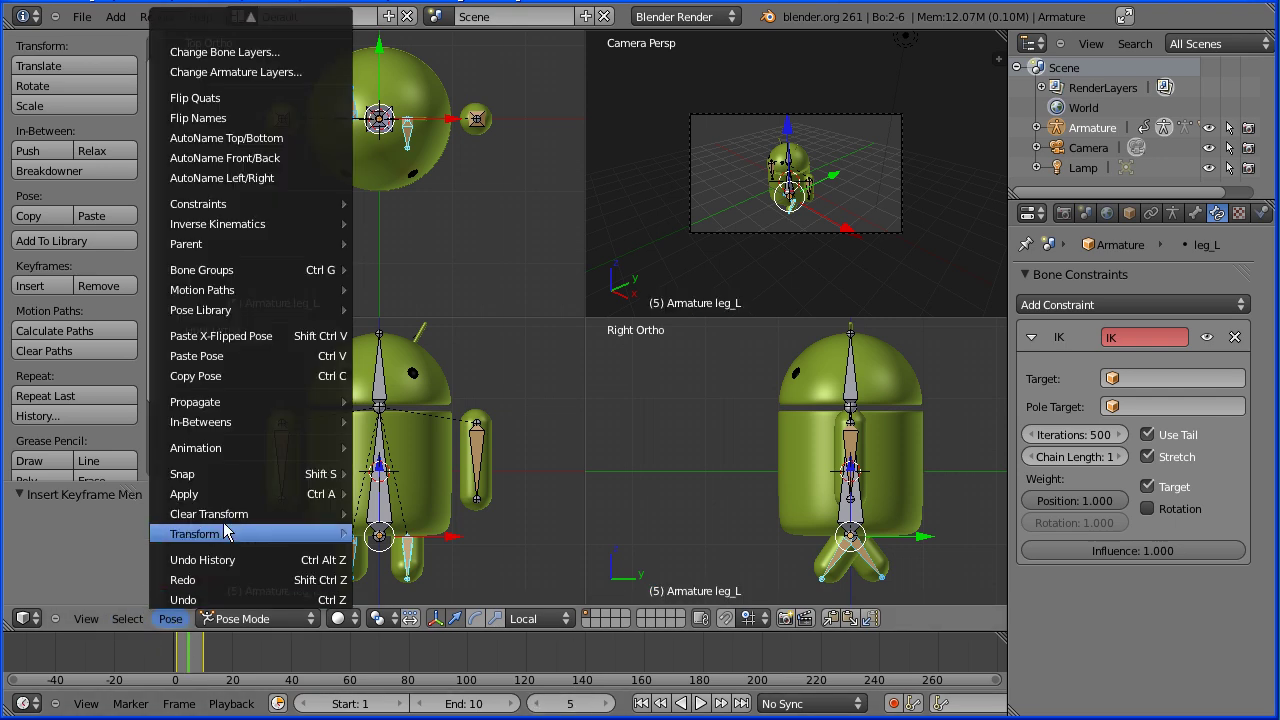
pyautogui.click(290, 376)
pyautogui.click(170, 618)
pyautogui.click(308, 336)
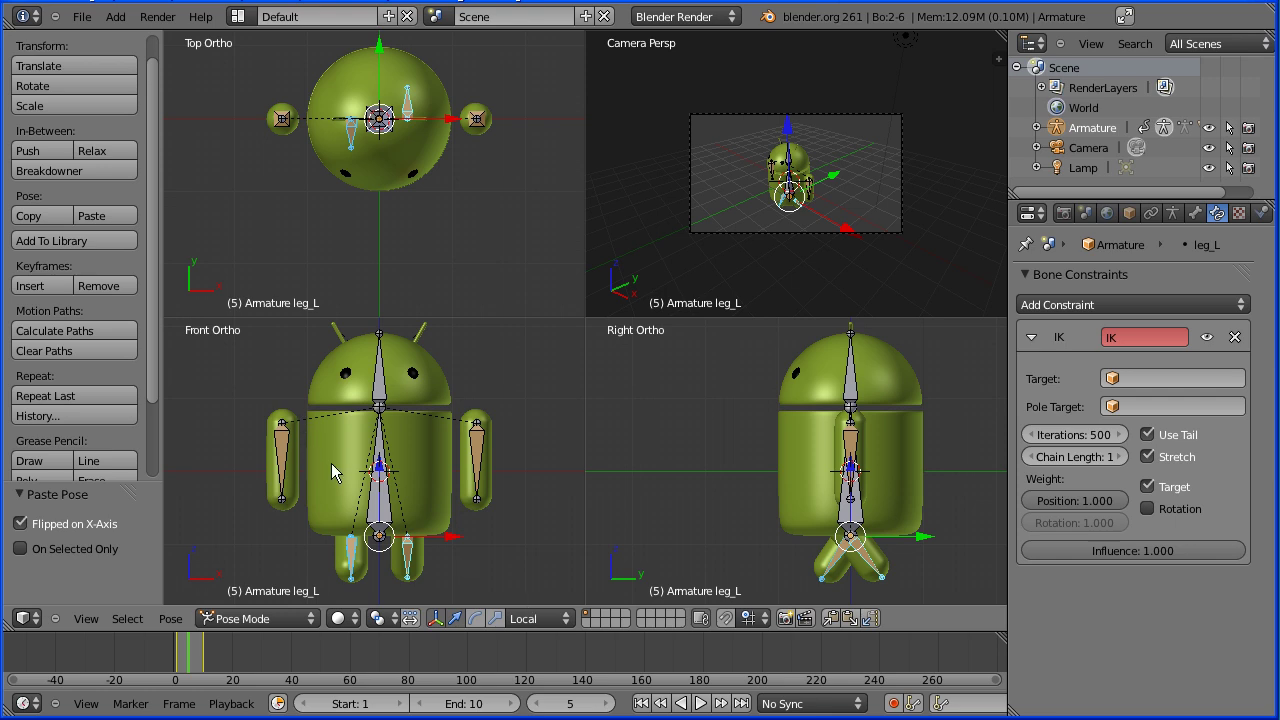
# Insert an Available keyframe for the flipped leg pose and play the walk cycle to check it.
pyautogui.click(50, 286)
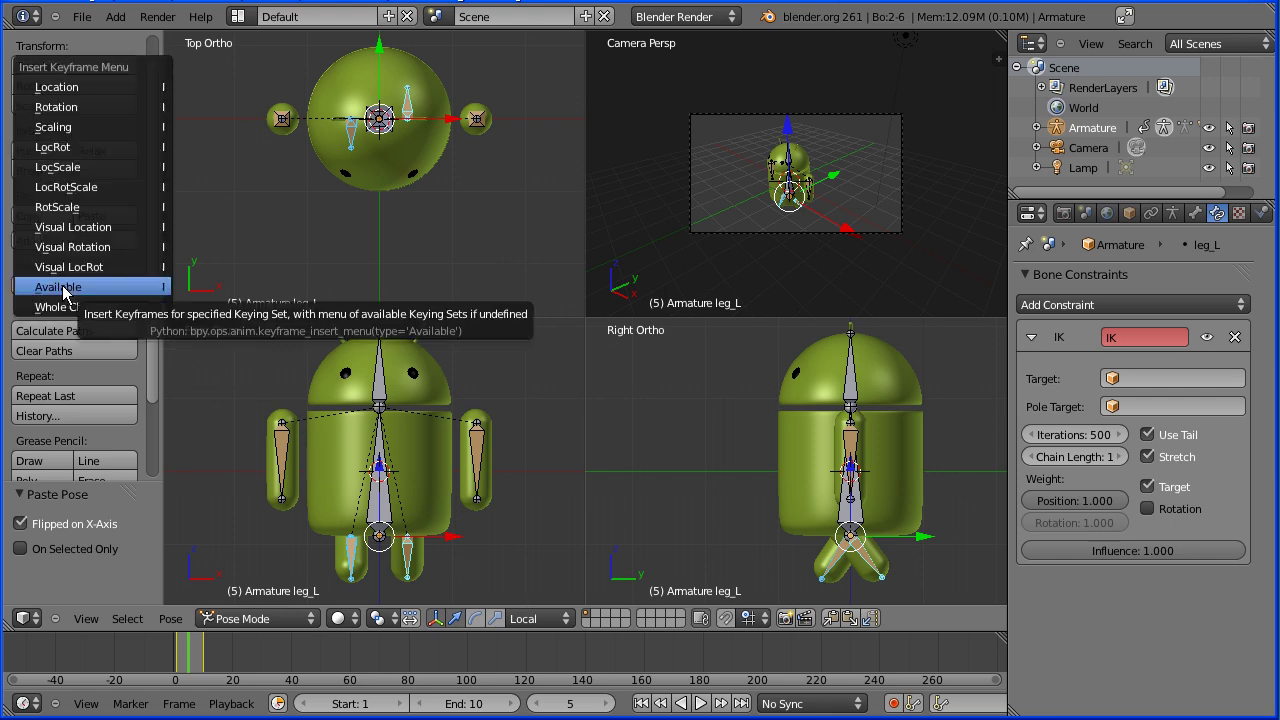
pyautogui.click(55, 286)
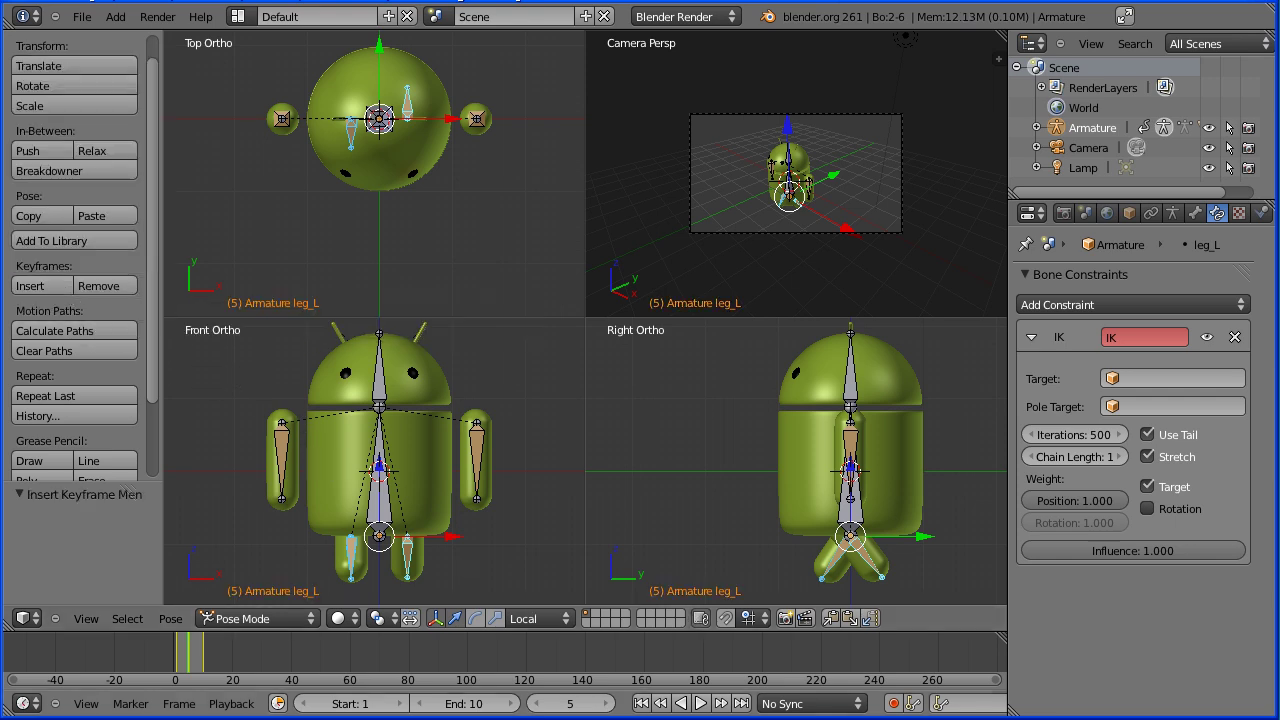
pyautogui.click(700, 703)
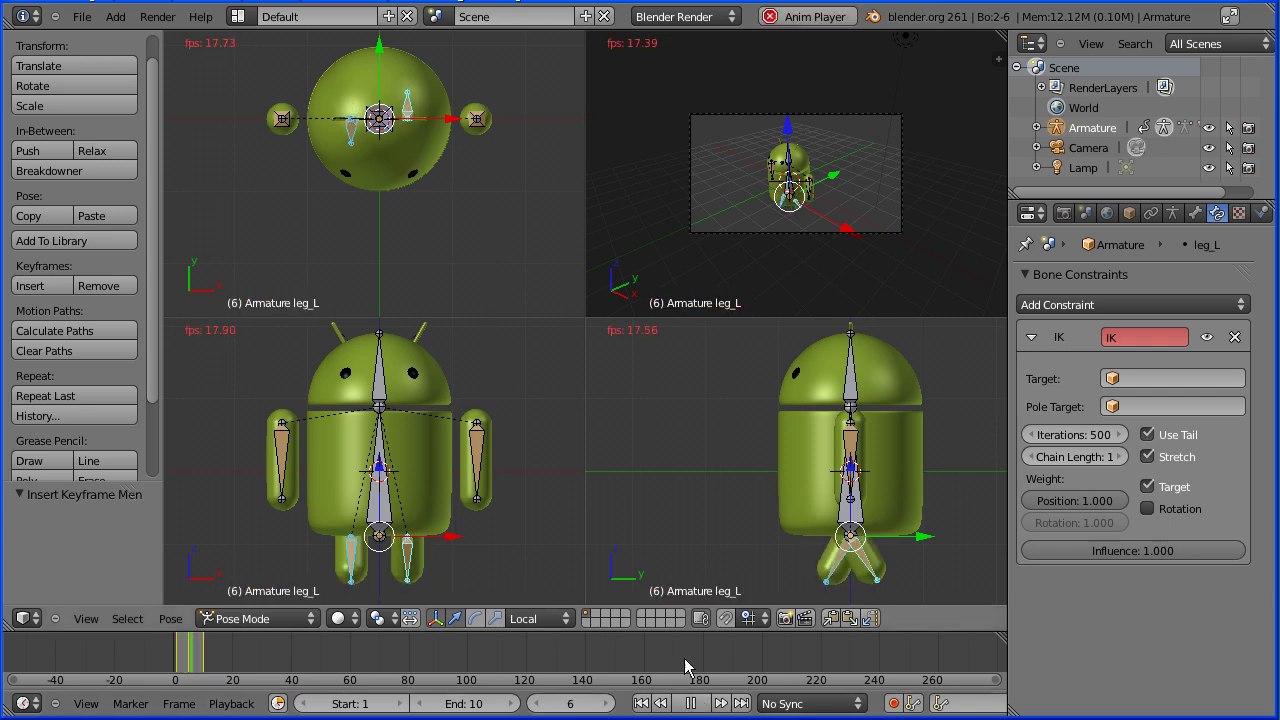
pyautogui.click(686, 703)
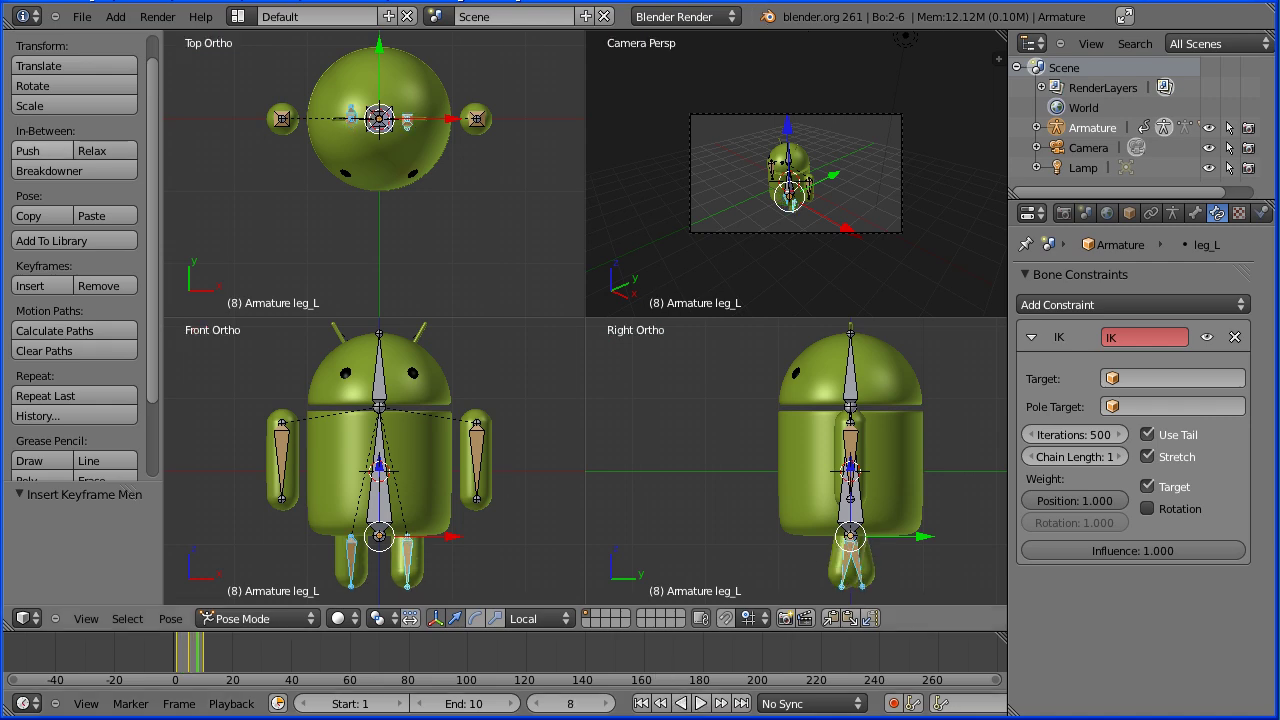
# Replace the Properties editor with a widened DopeSheet and set its mode to Action Editor.
pyautogui.click(1029, 216)
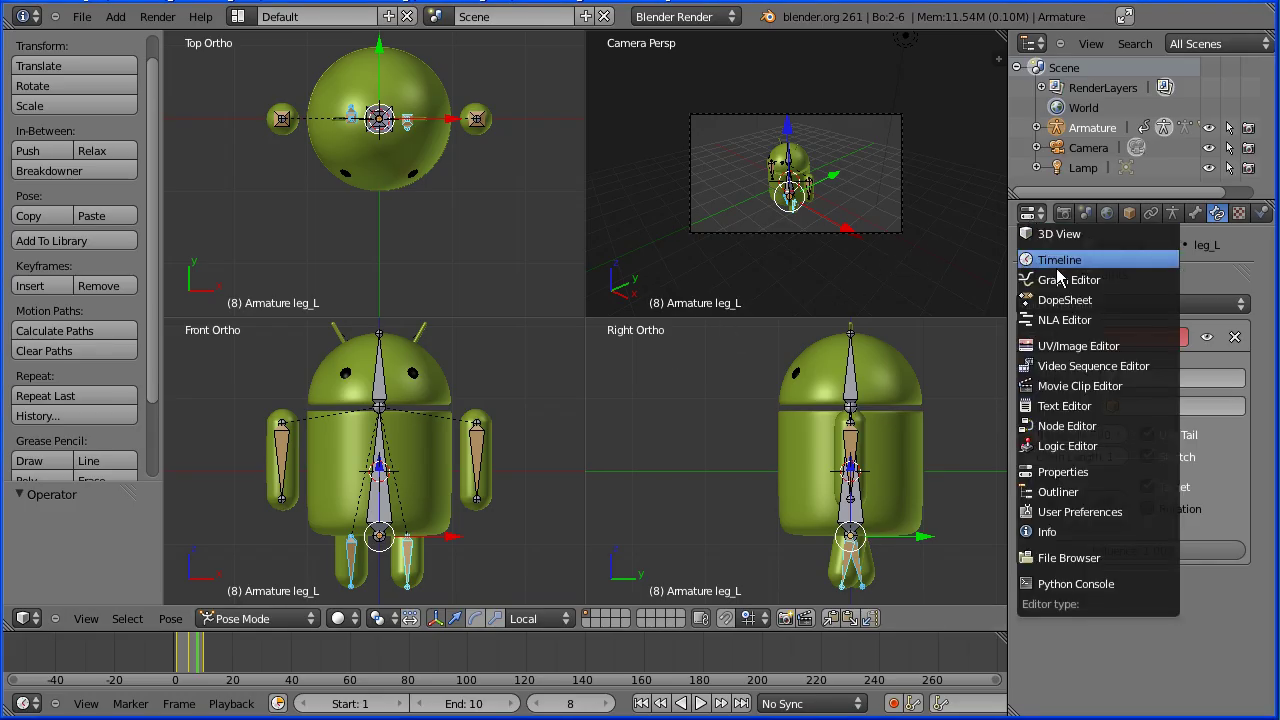
pyautogui.click(1136, 310)
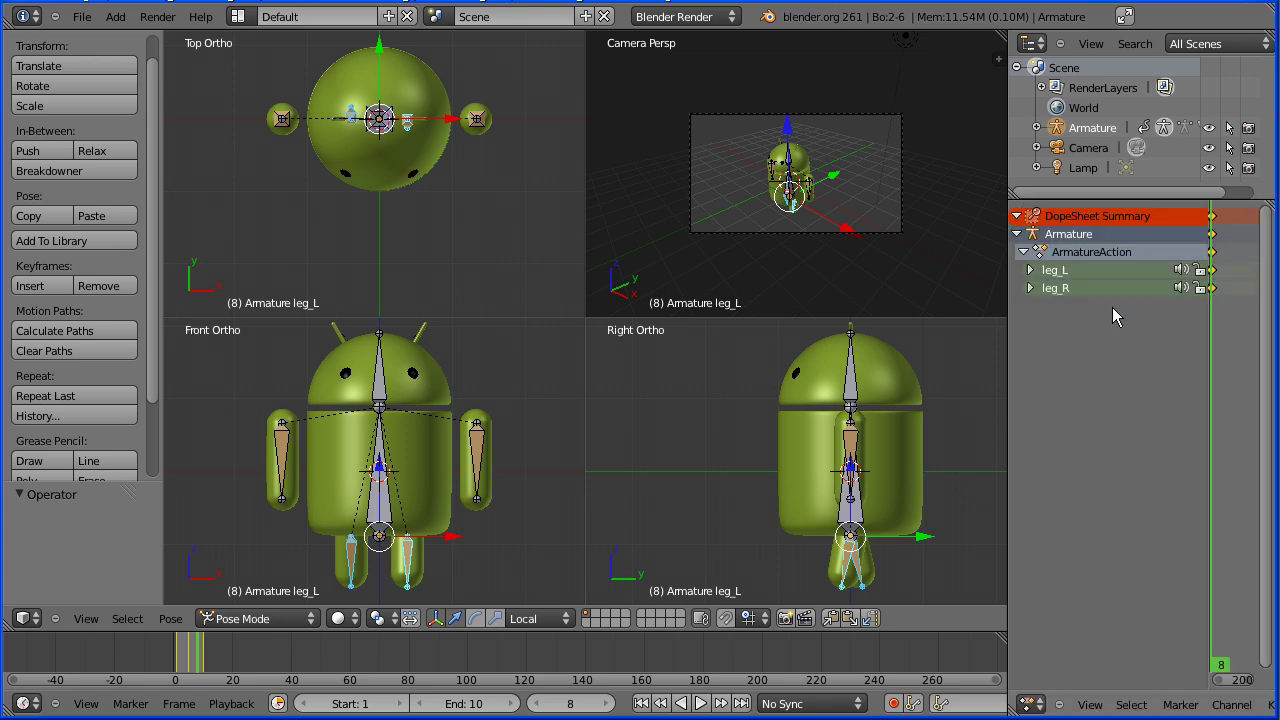
pyautogui.moveTo(1006, 420); pyautogui.dragTo(488, 420)
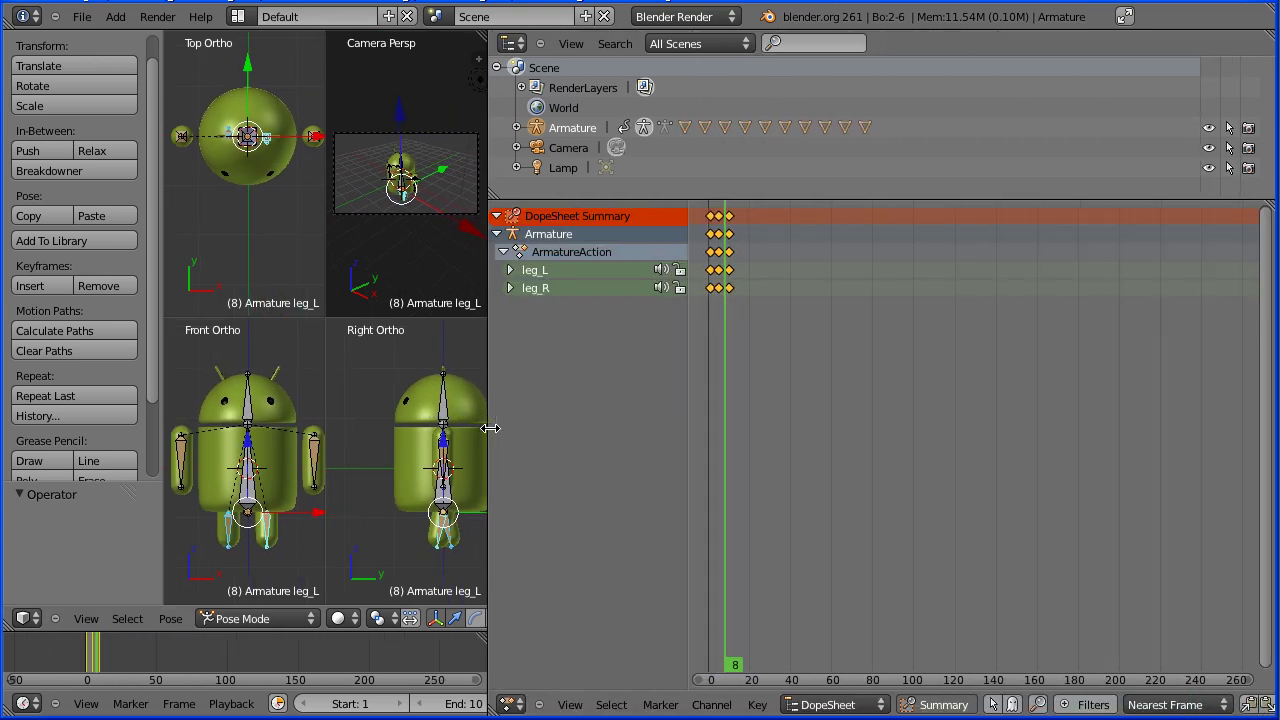
pyautogui.click(830, 706)
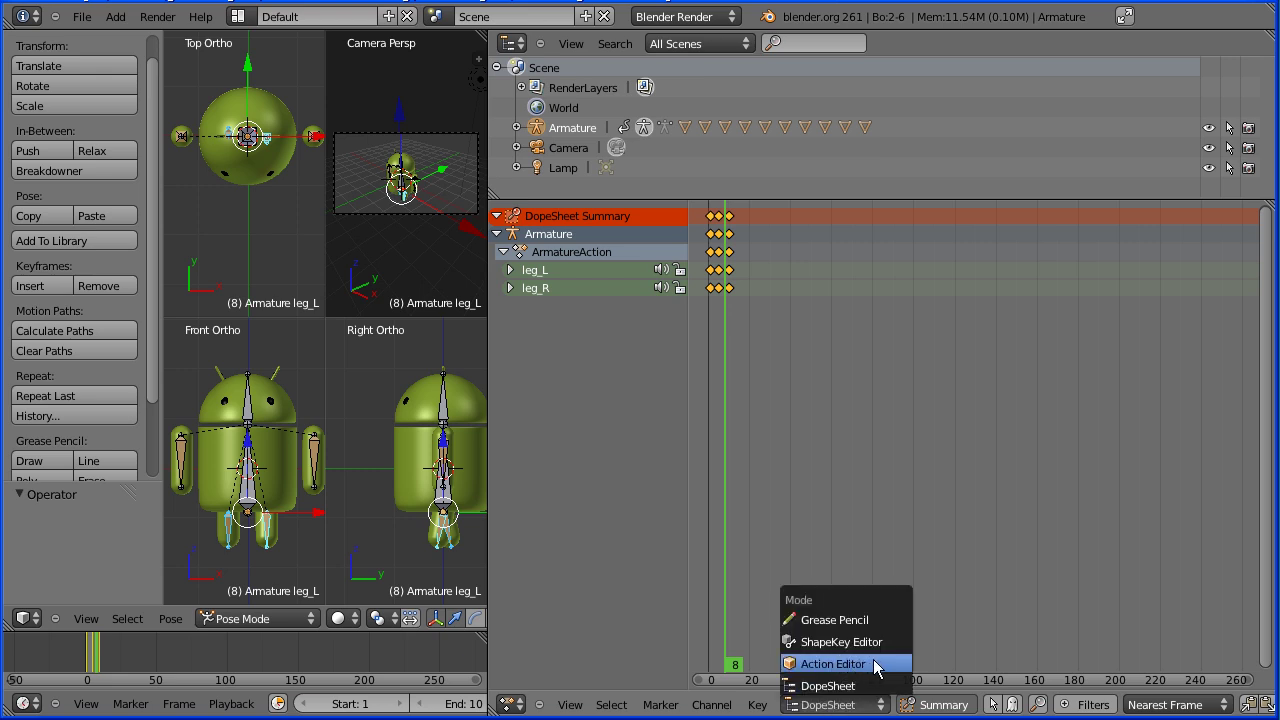
pyautogui.click(860, 665)
# Rename the armature's action as walk and give it a fake user.
pyautogui.click(1155, 709)
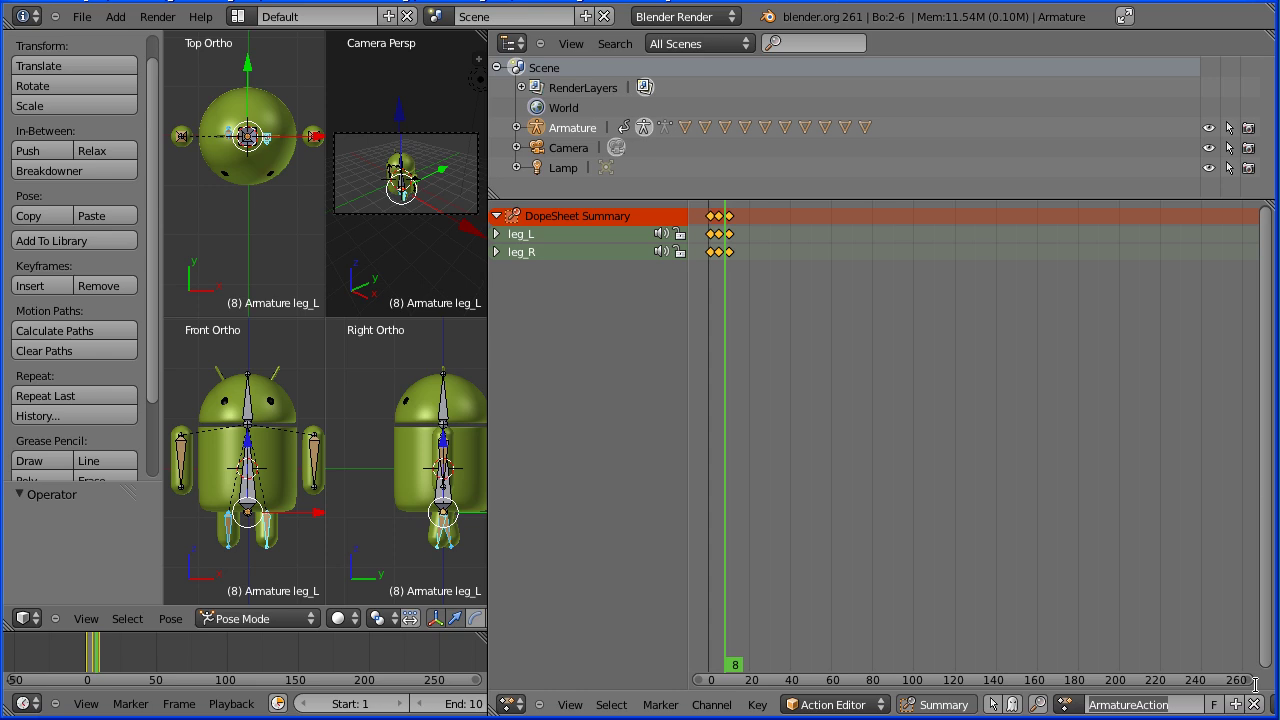
pyautogui.write('walk')
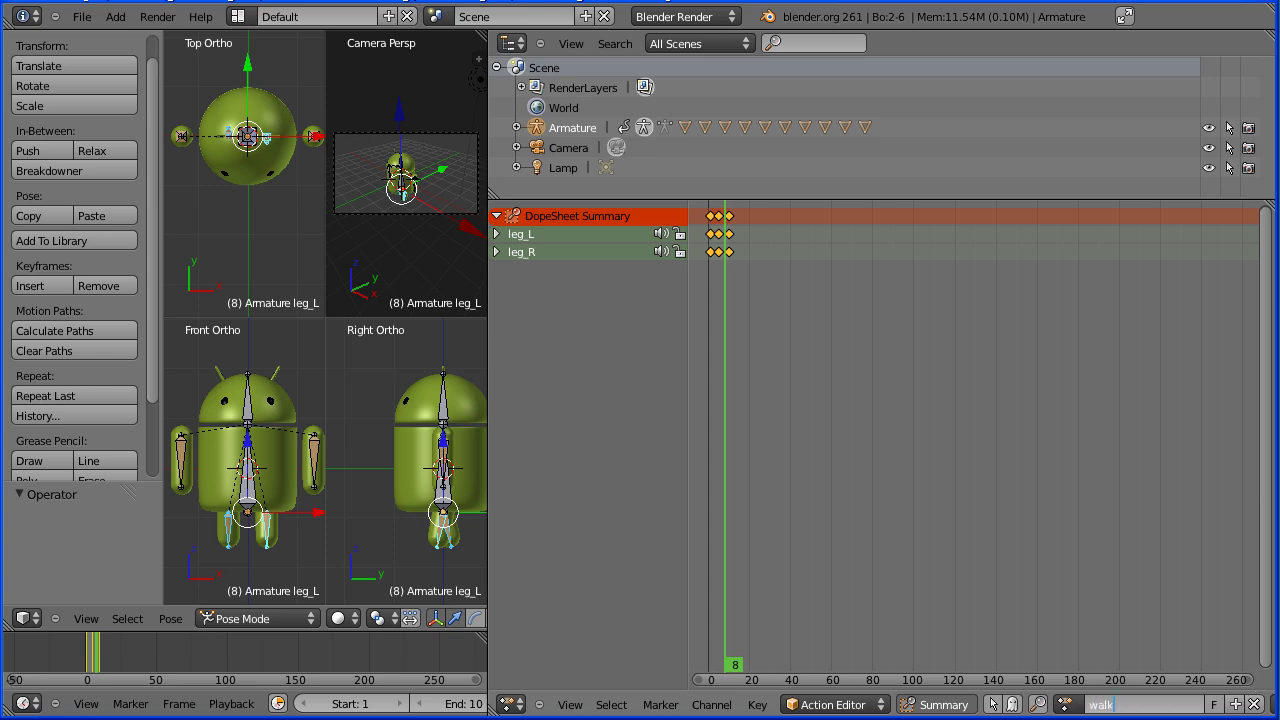
pyautogui.press('Return')
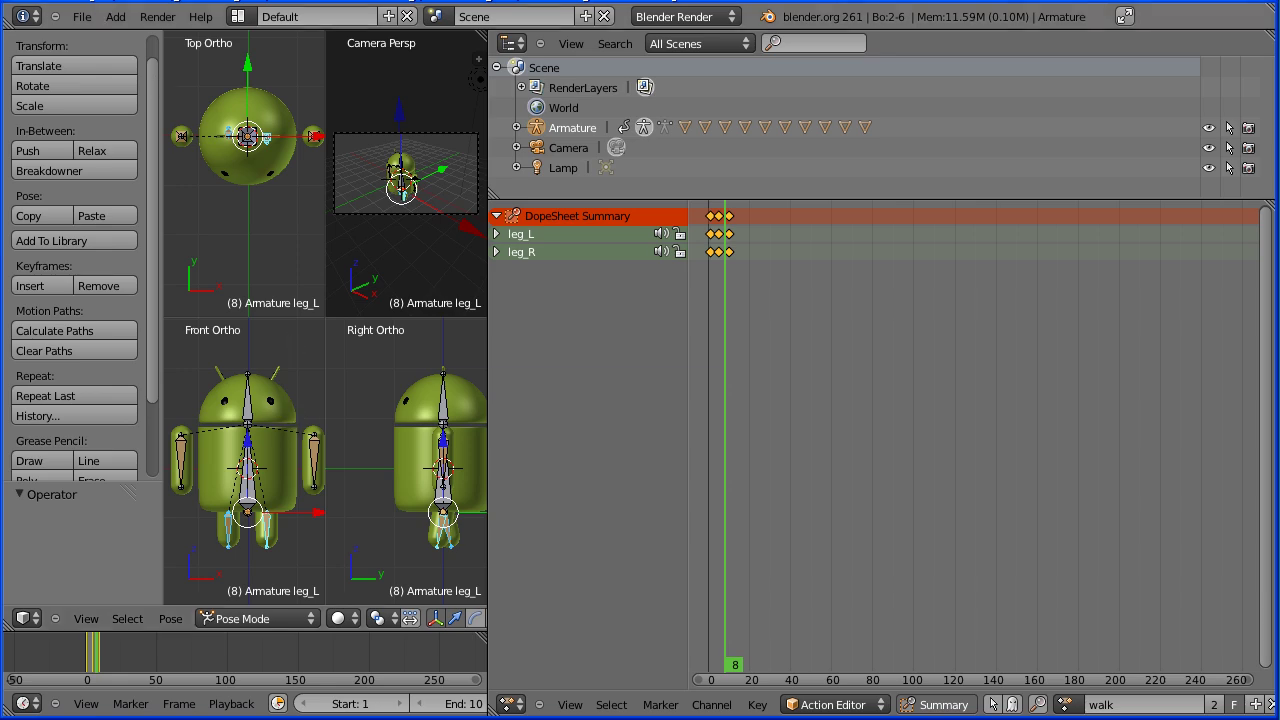
# Create a new action from walk, name it stand, and delete all its keyframes.
pyautogui.click(1257, 706)
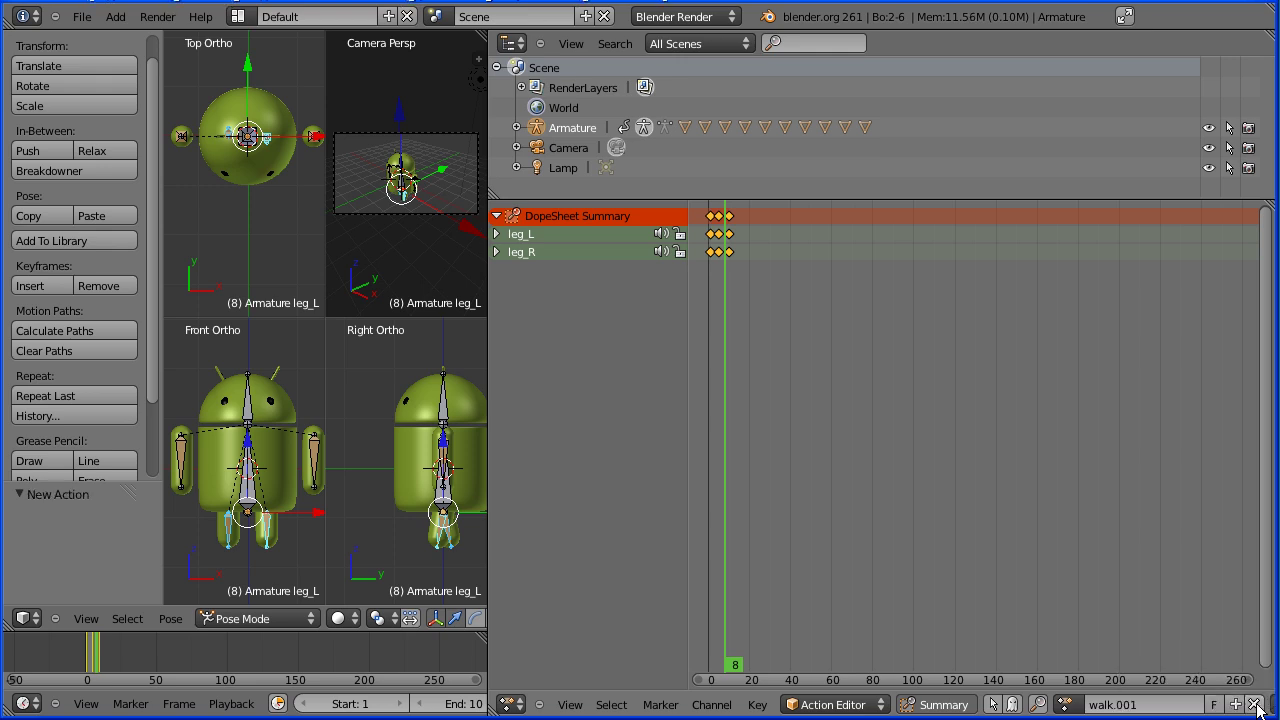
pyautogui.click(1110, 706)
pyautogui.write('stand')
pyautogui.press('Return')
pyautogui.press('x')
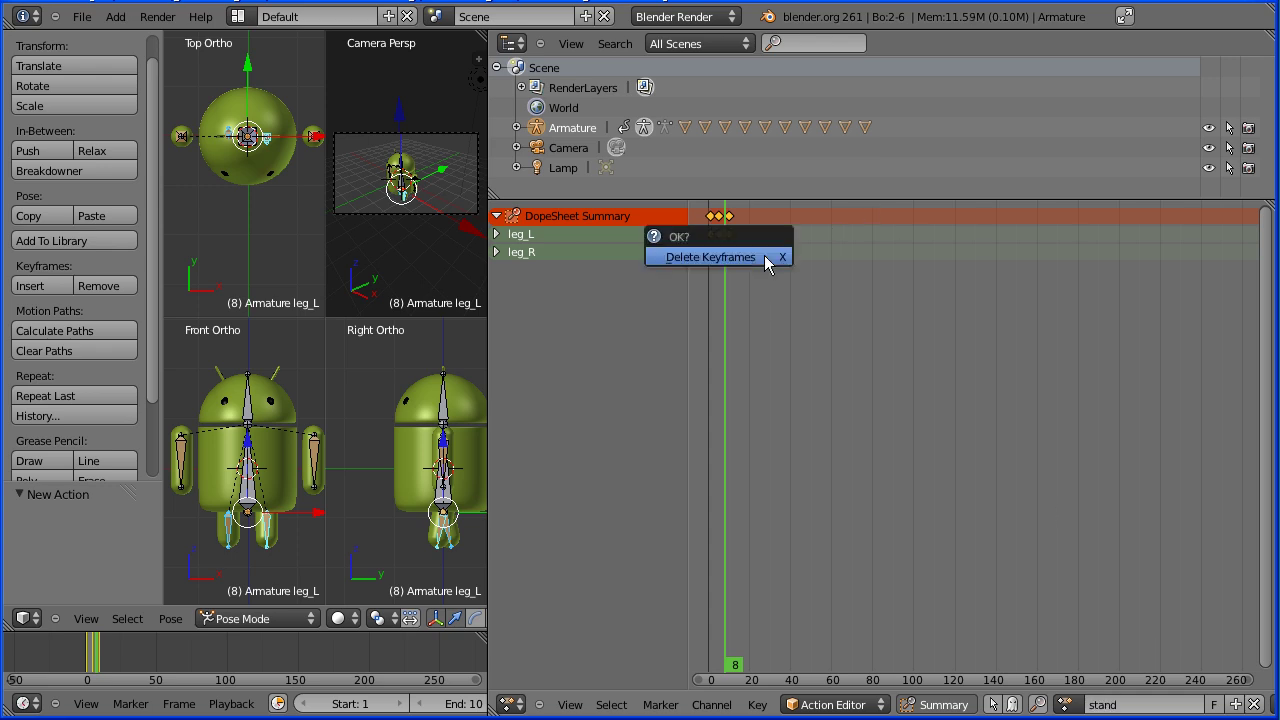
pyautogui.click(758, 256)
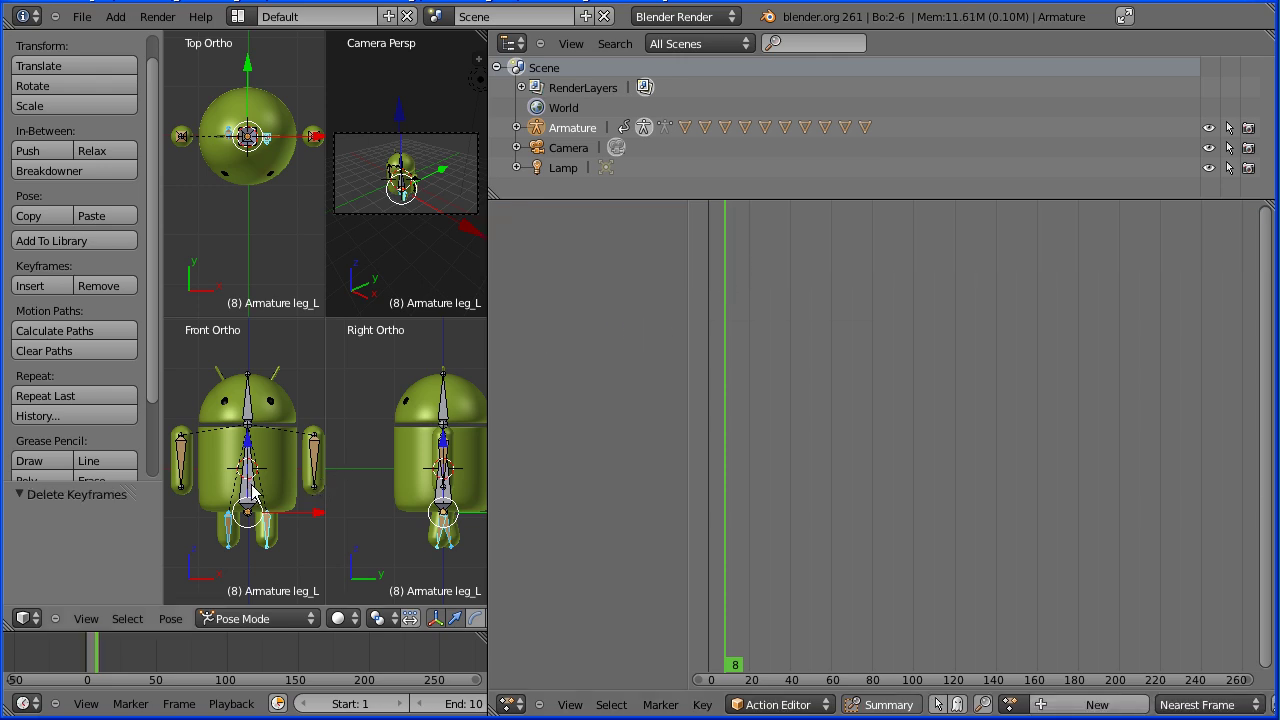
# Select all of the armature's bones and clear all their pose transforms.
pyautogui.press('a')
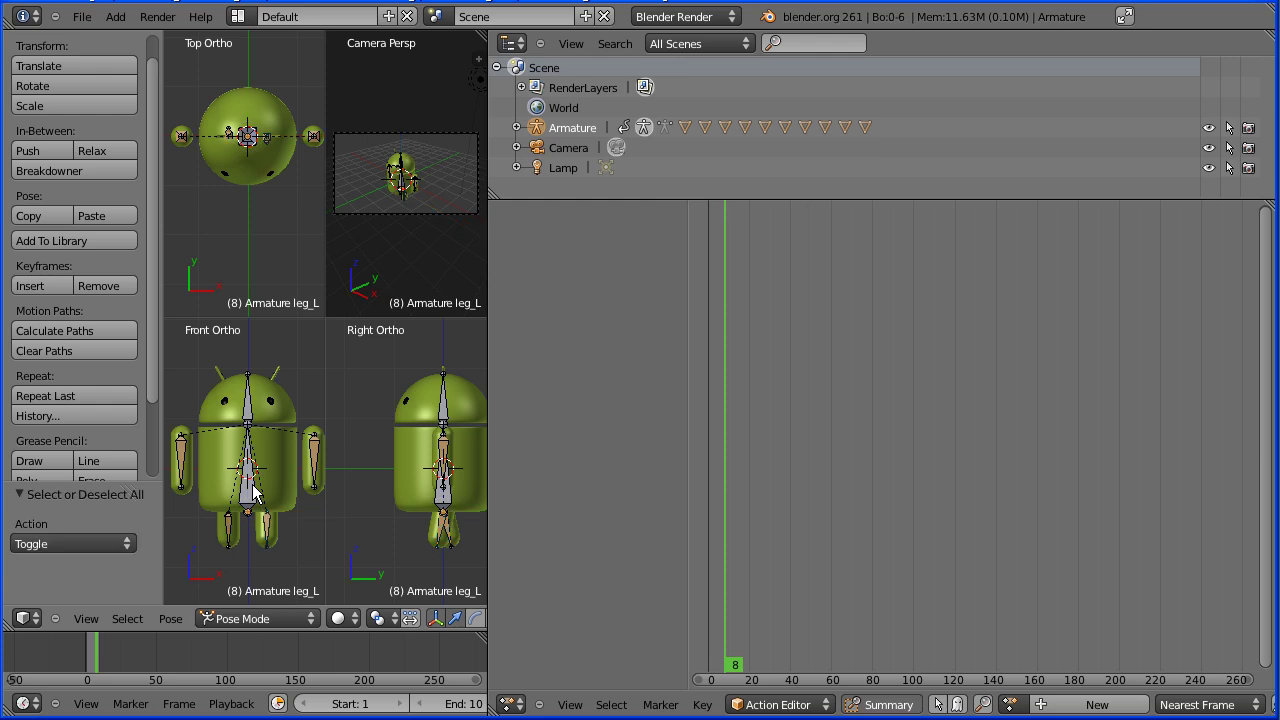
pyautogui.press('a')
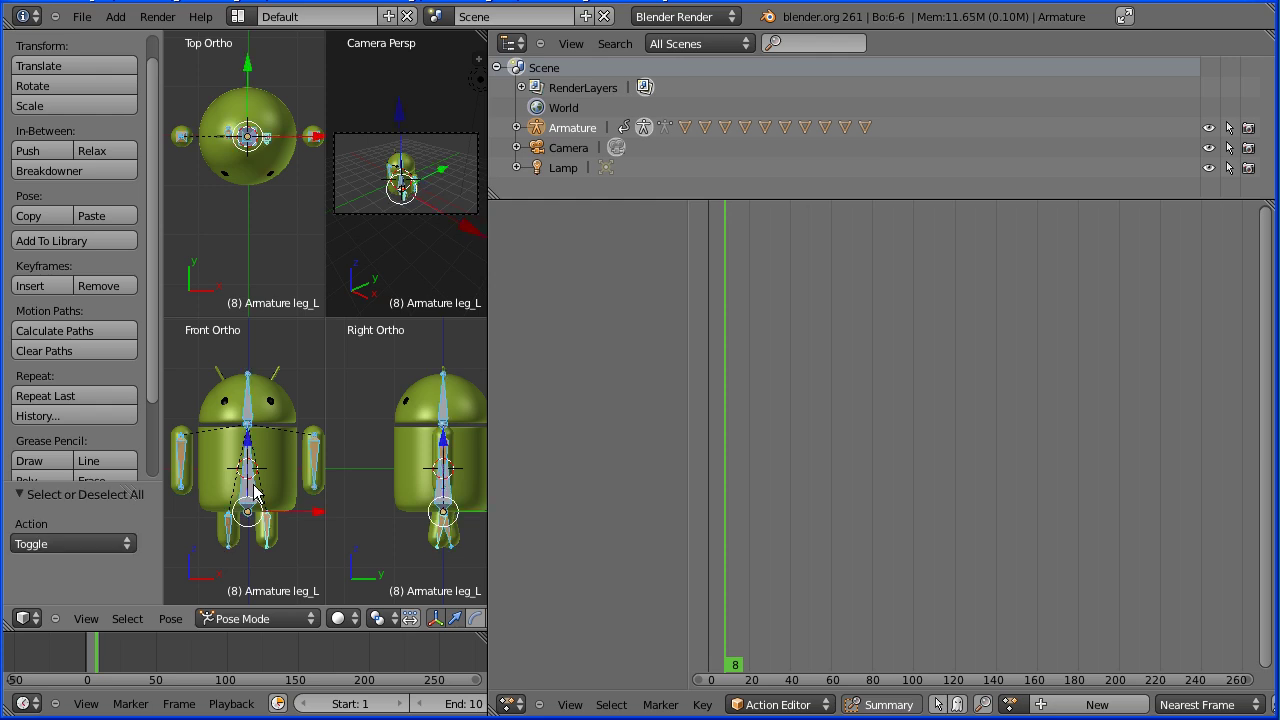
pyautogui.click(171, 618)
pyautogui.moveTo(233, 518)
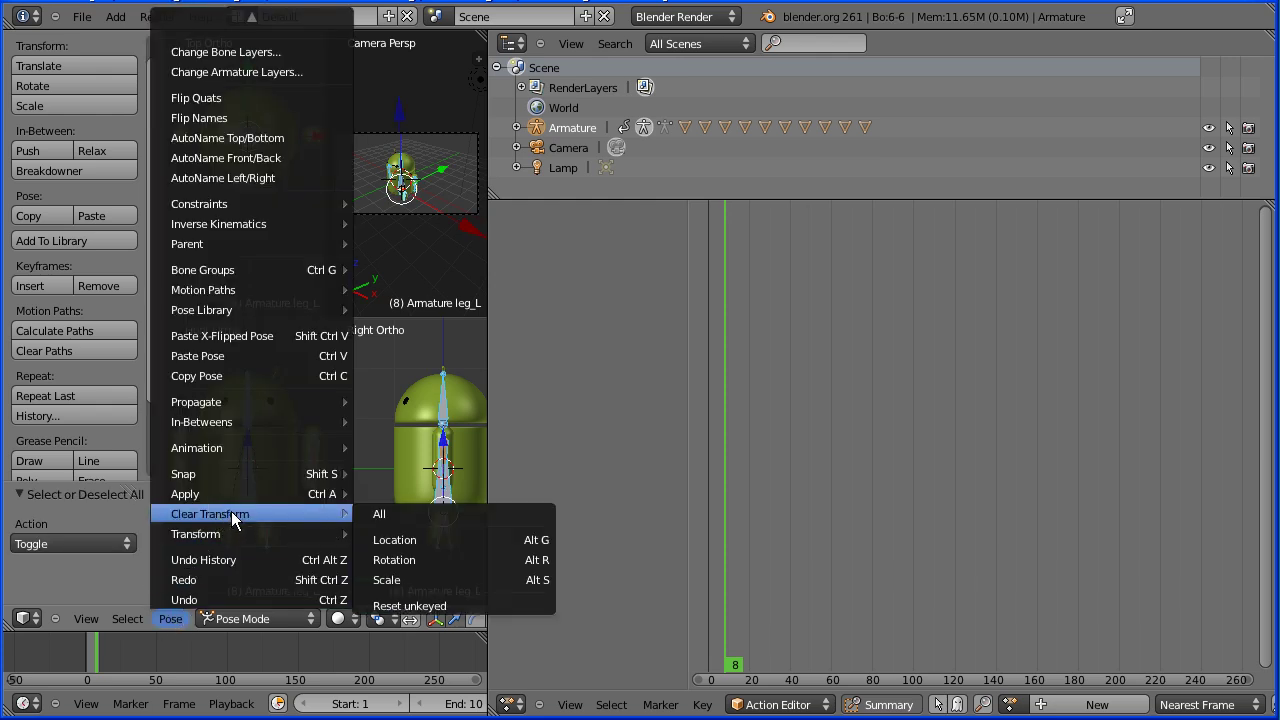
pyautogui.click(488, 515)
# Set the timeline's end frame to 1 and the current frame to 1.
pyautogui.click(460, 706)
pyautogui.write('1')
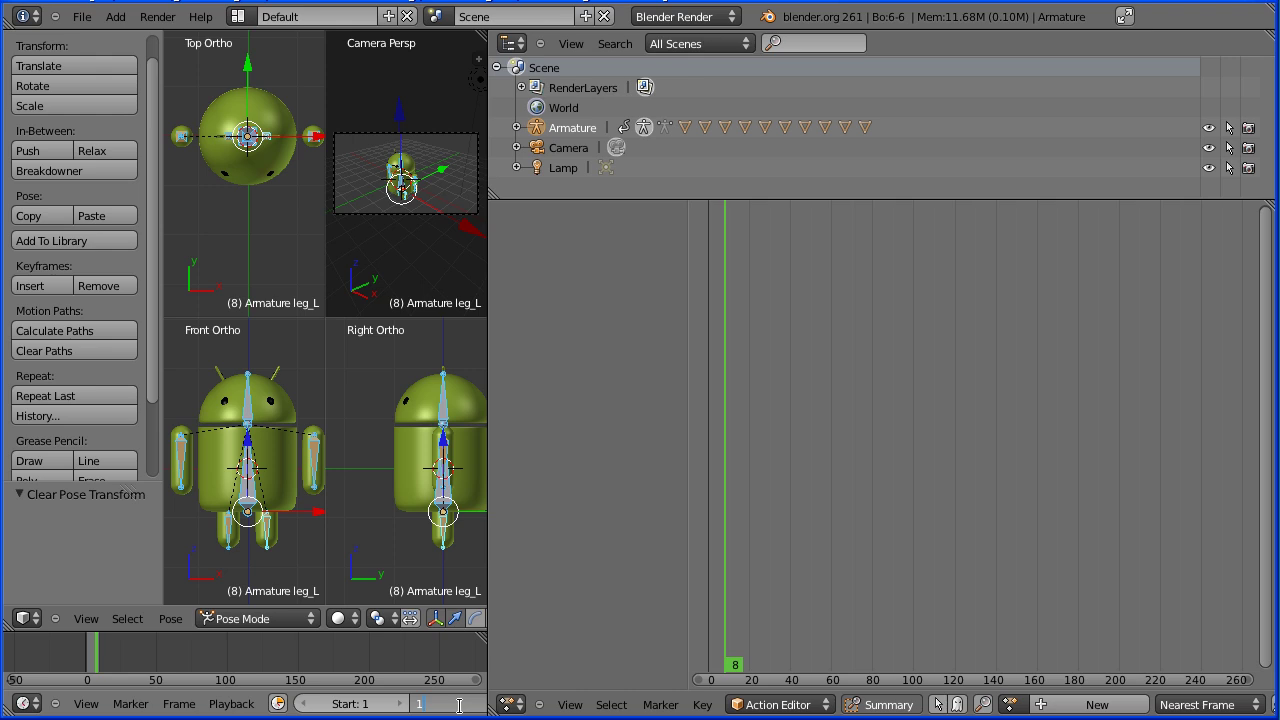
pyautogui.press('Return')
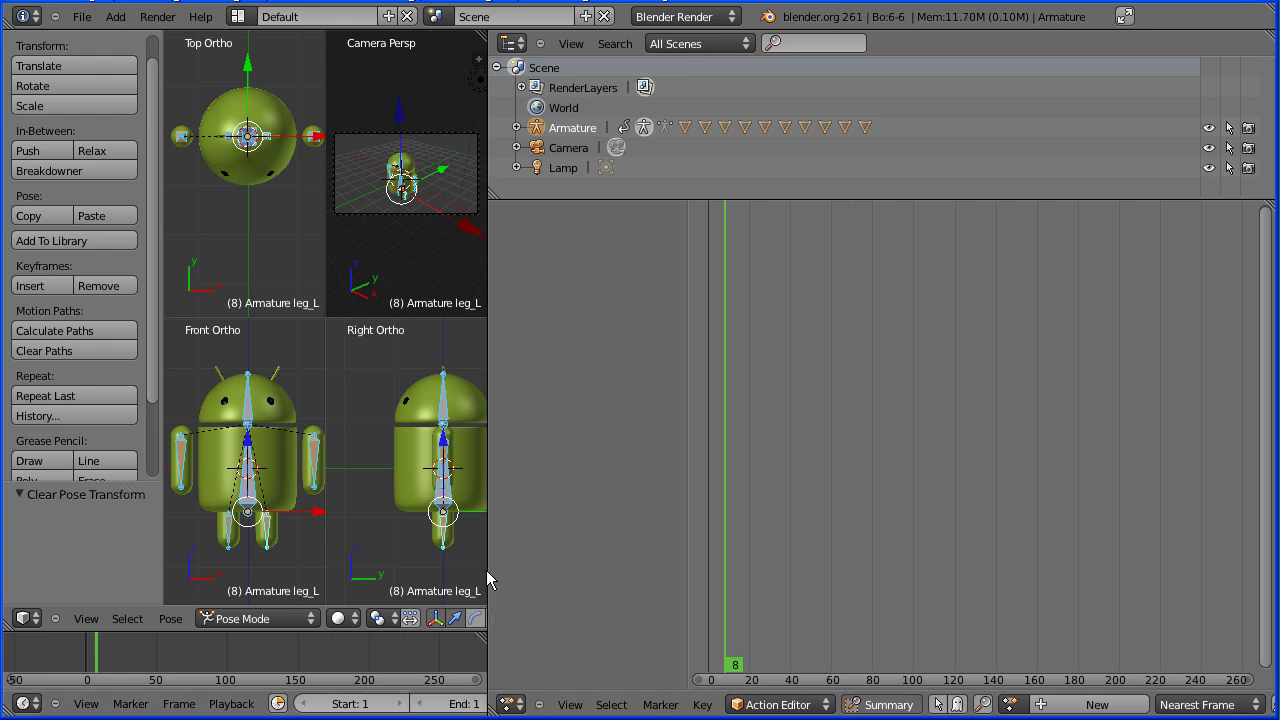
pyautogui.moveTo(487, 571); pyautogui.dragTo(603, 571)
pyautogui.click(571, 706)
pyautogui.write('1')
pyautogui.press('Return')
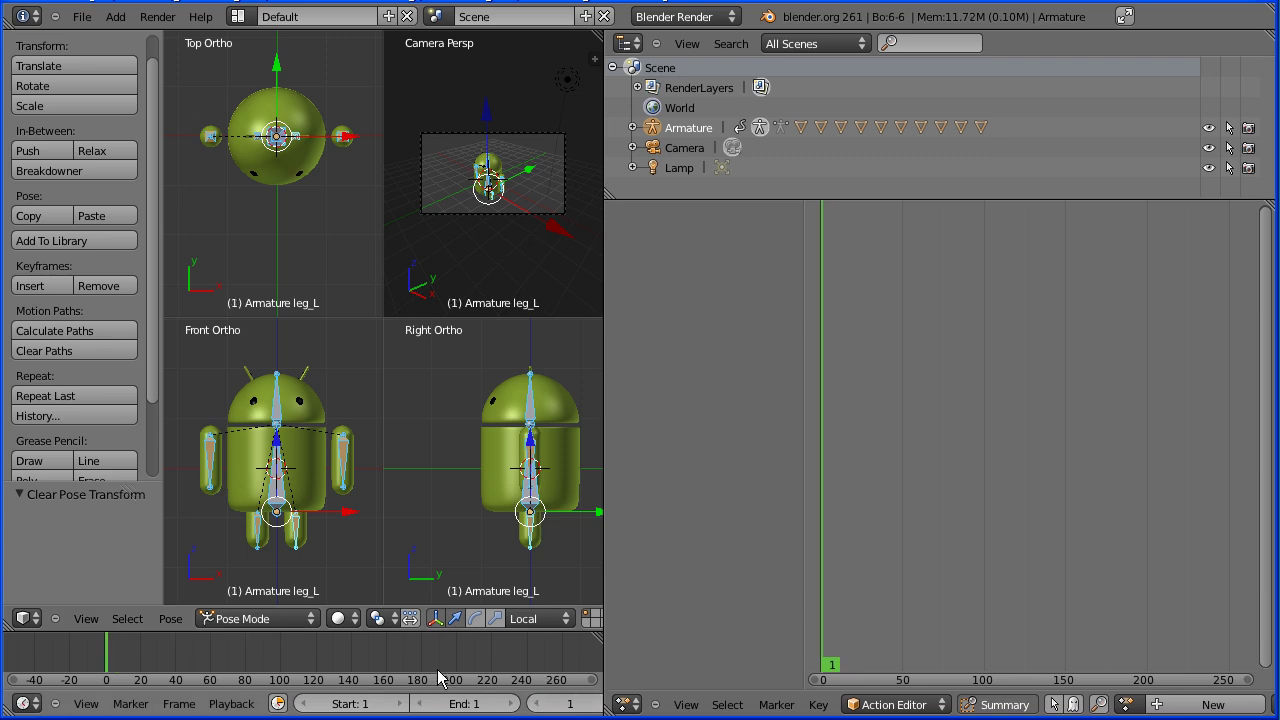
# Assign the stand action, insert a LocRot keyframe for all bones at frame 1, and give the action a fake user.
pyautogui.click(1127, 704)
pyautogui.click(1060, 493)
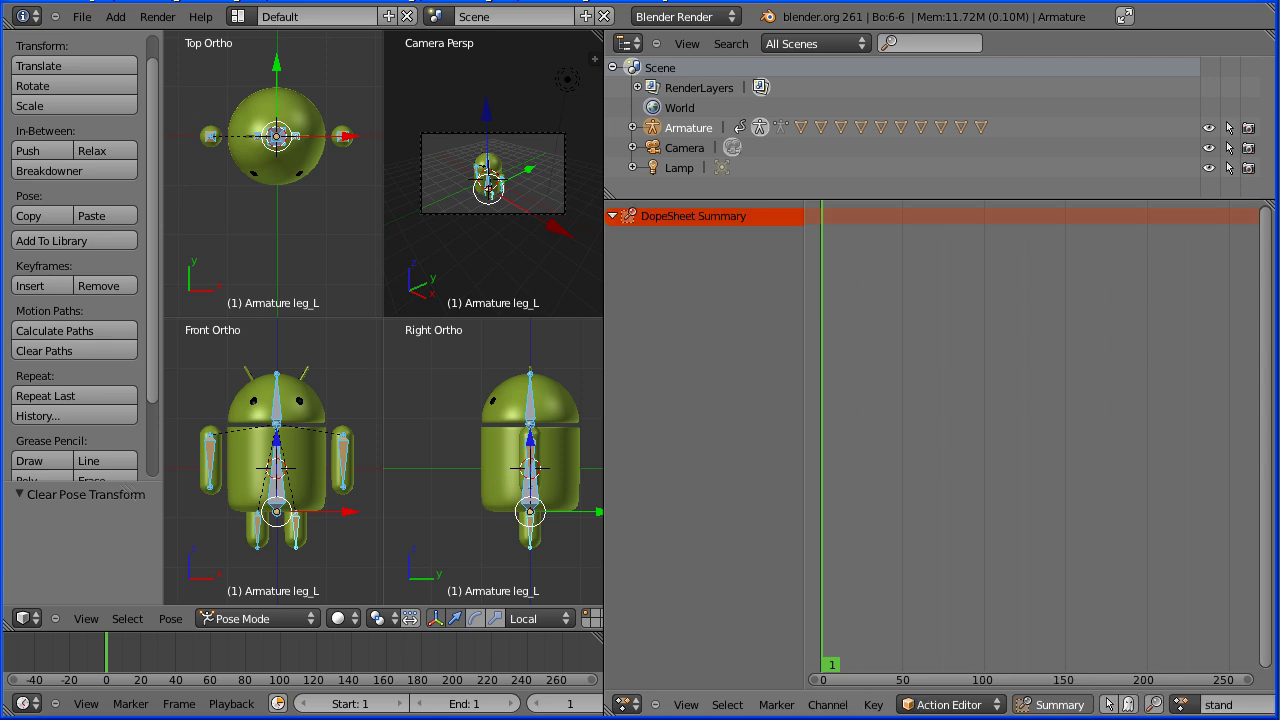
pyautogui.click(52, 285)
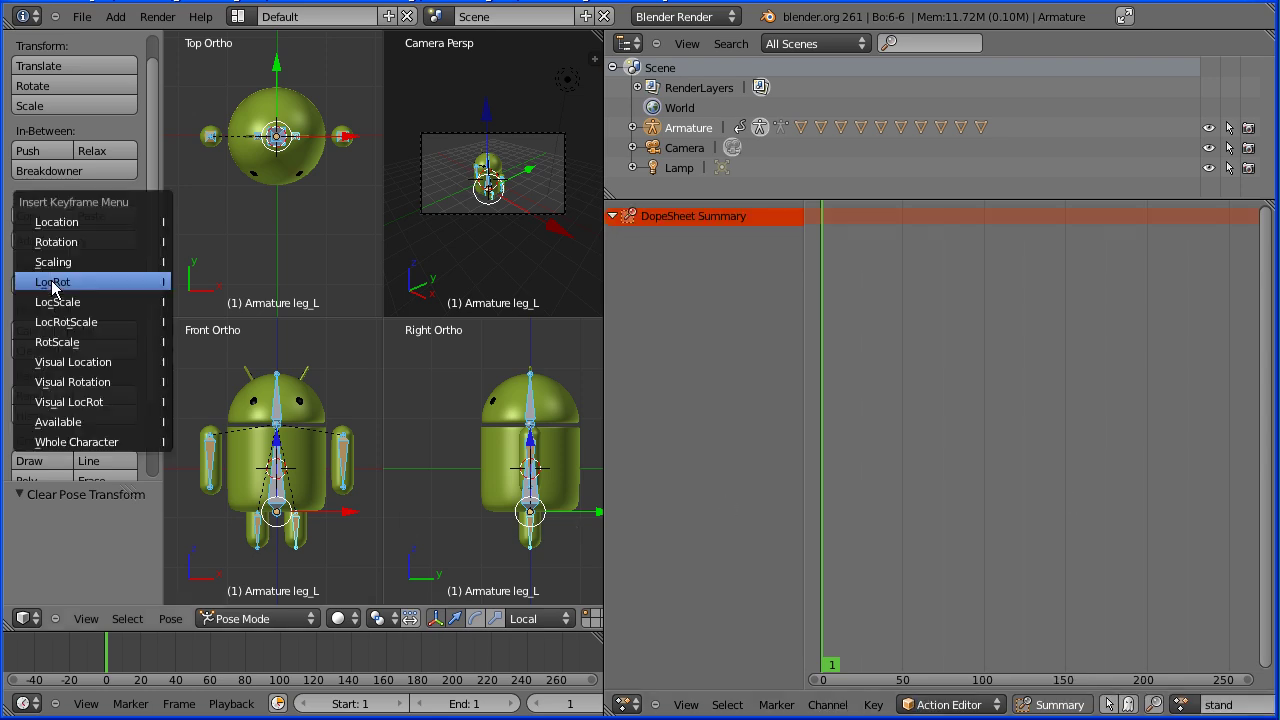
pyautogui.click(110, 284)
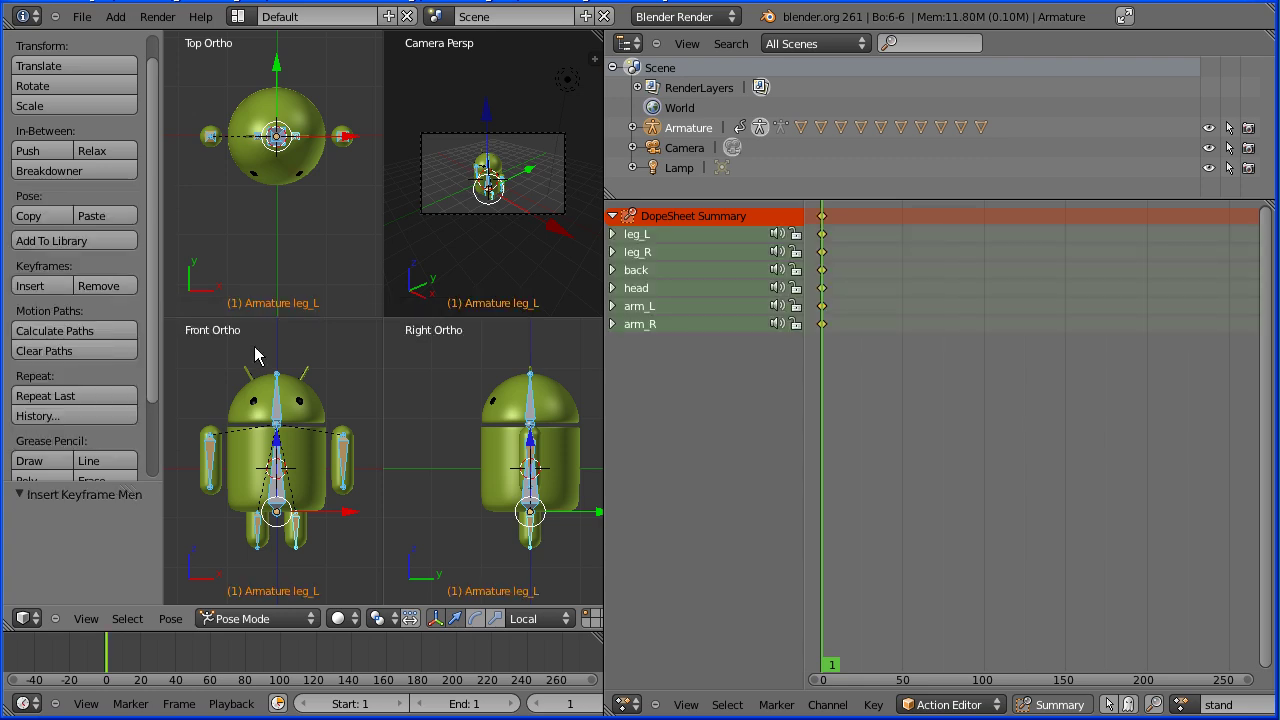
pyautogui.moveTo(604, 567); pyautogui.dragTo(504, 568)
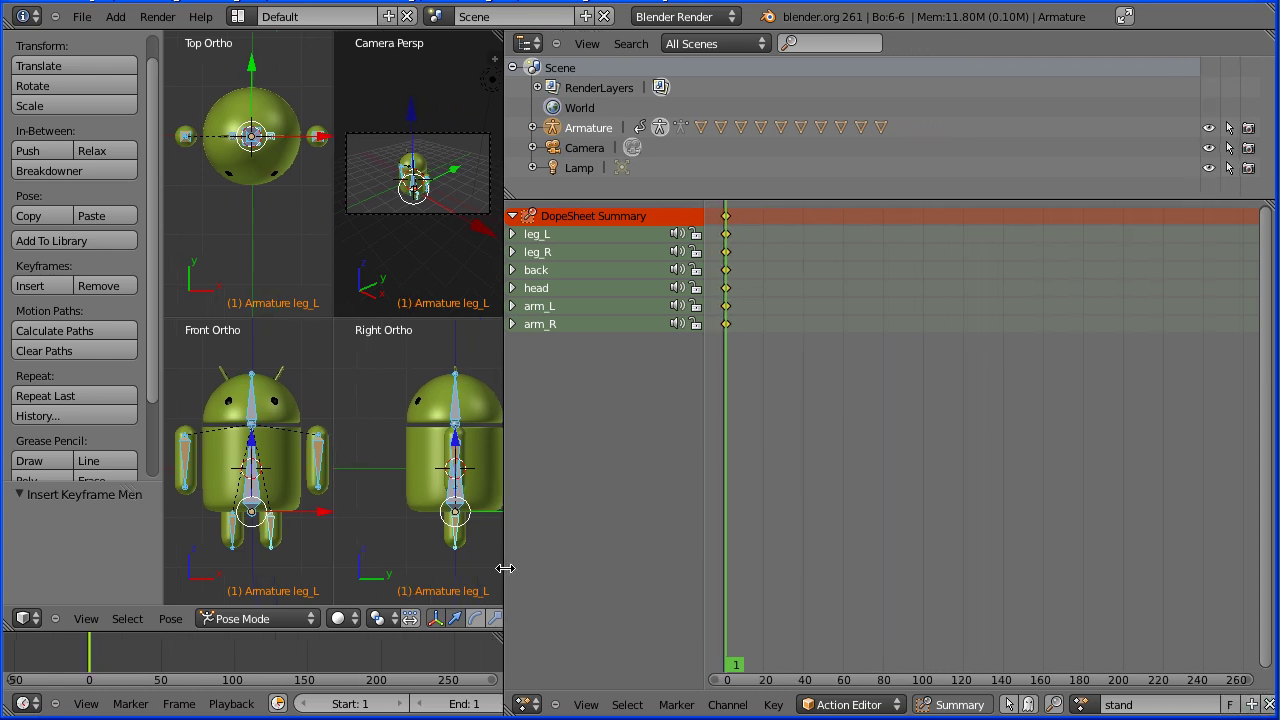
pyautogui.click(1231, 705)
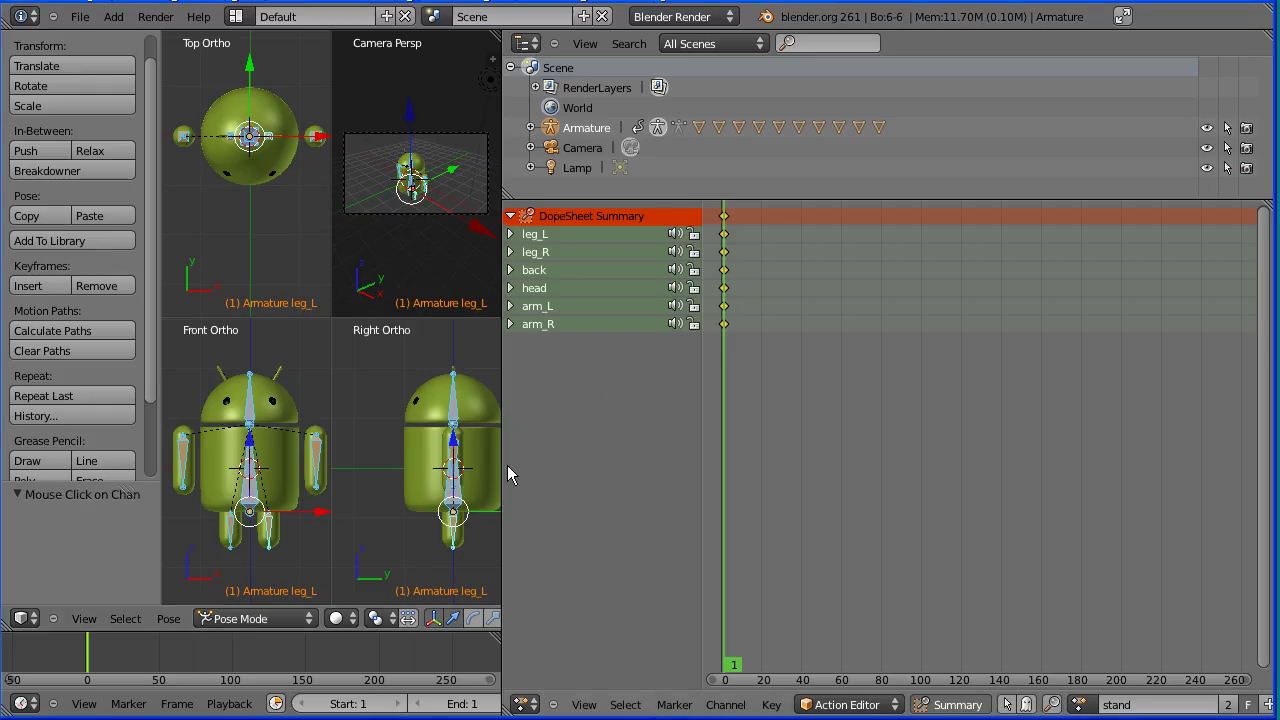
# Widen the 3D viewports and change the Action Editor area back to the Properties editor.
pyautogui.moveTo(501, 471); pyautogui.dragTo(962, 472)
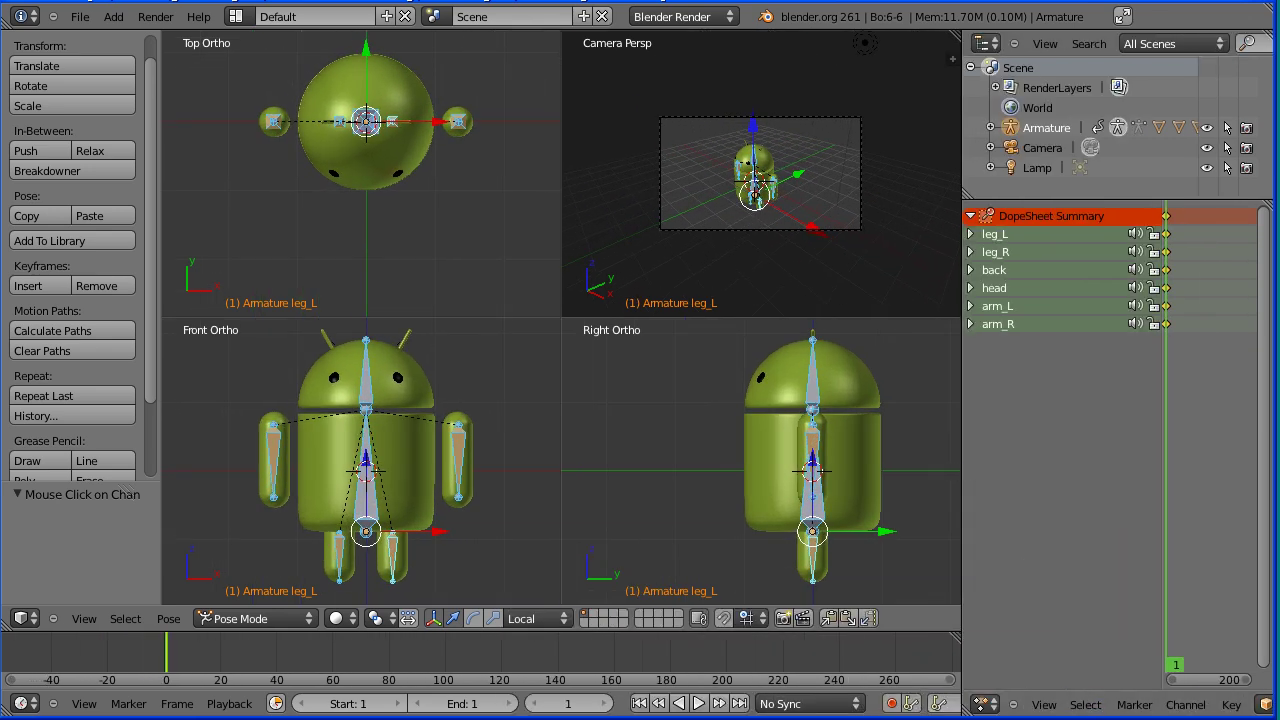
pyautogui.click(985, 704)
pyautogui.click(1068, 457)
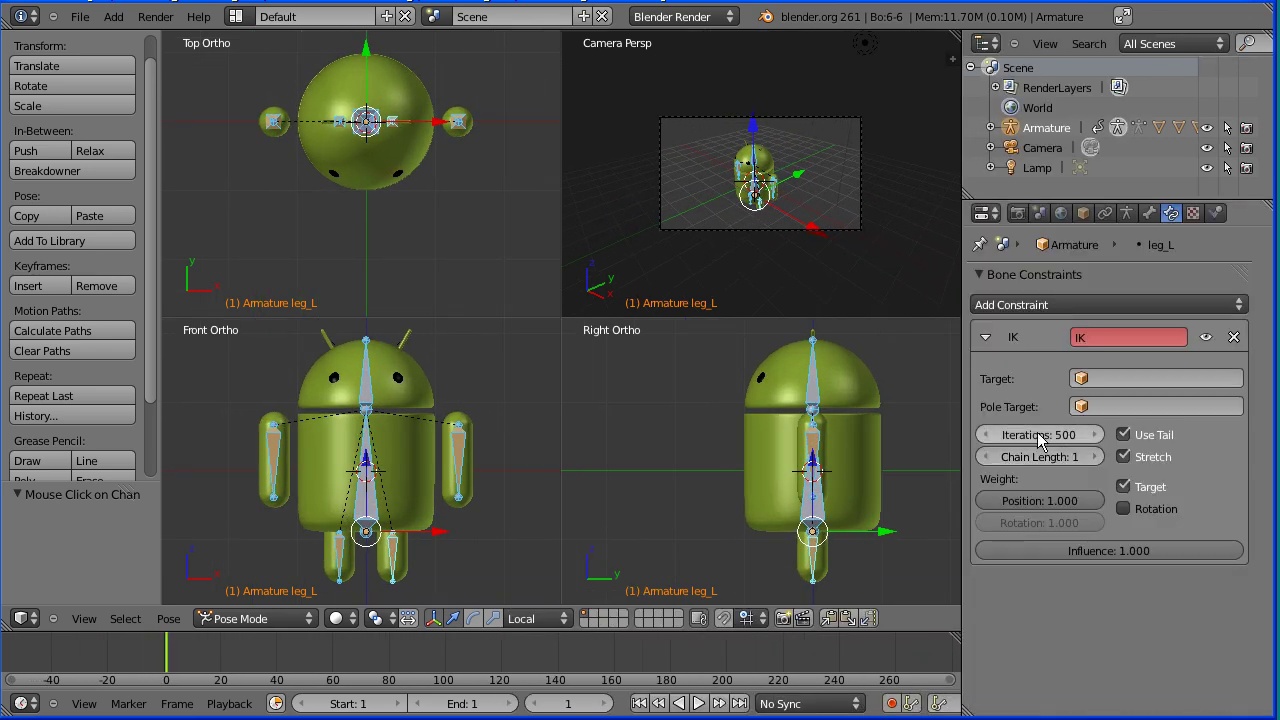
# Switch to the Game Logic screen layout and show the Android from the right view.
pyautogui.click(237, 18)
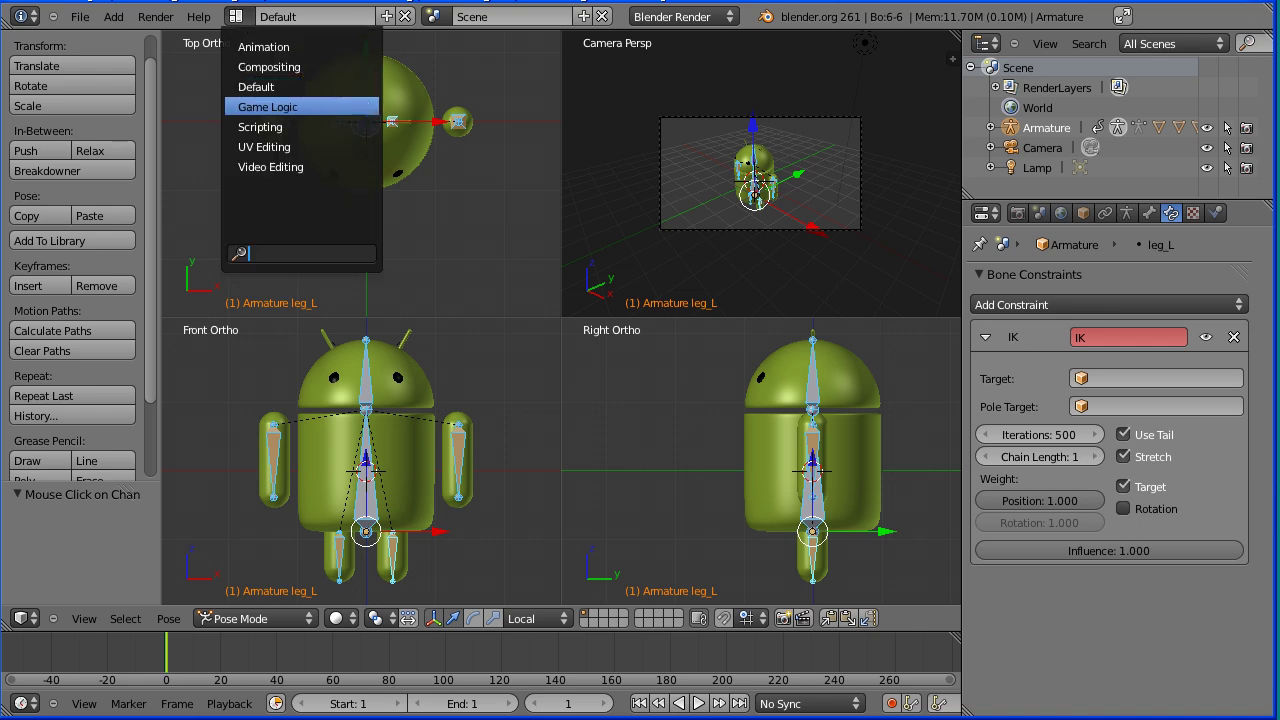
pyautogui.click(365, 108)
pyautogui.click(301, 427)
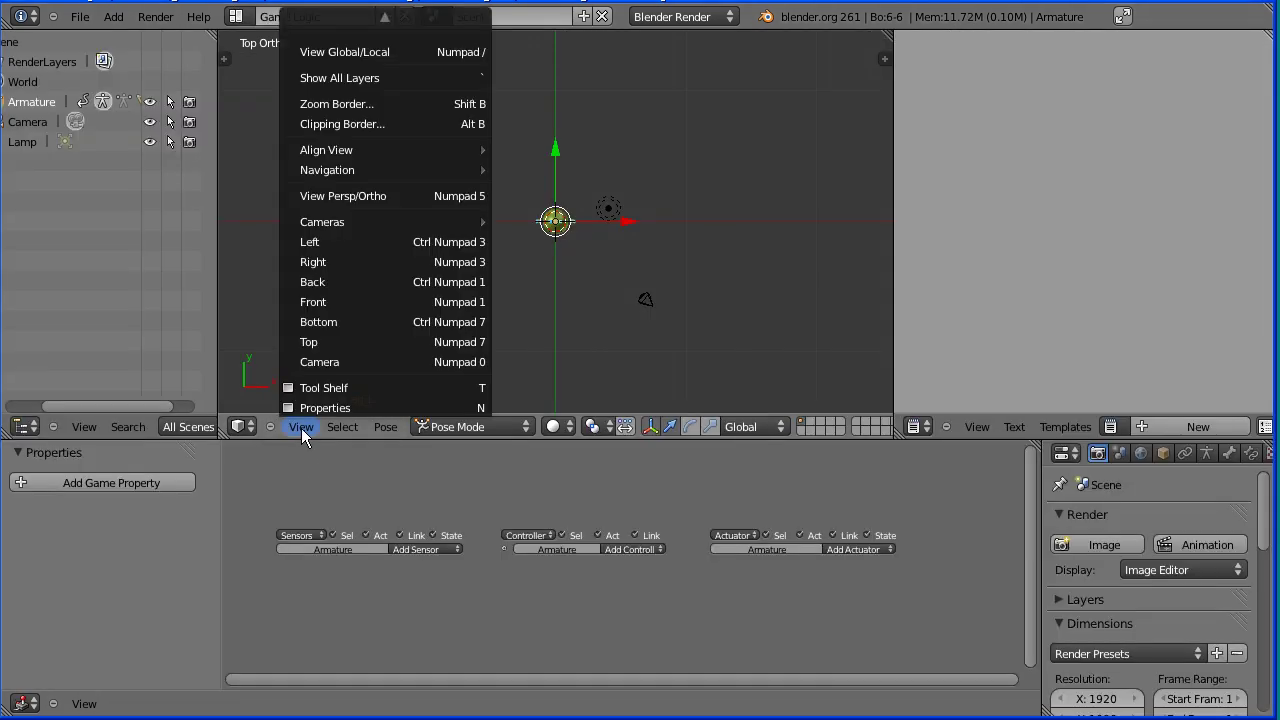
pyautogui.click(343, 260)
pyautogui.scroll(9, 641, 296)
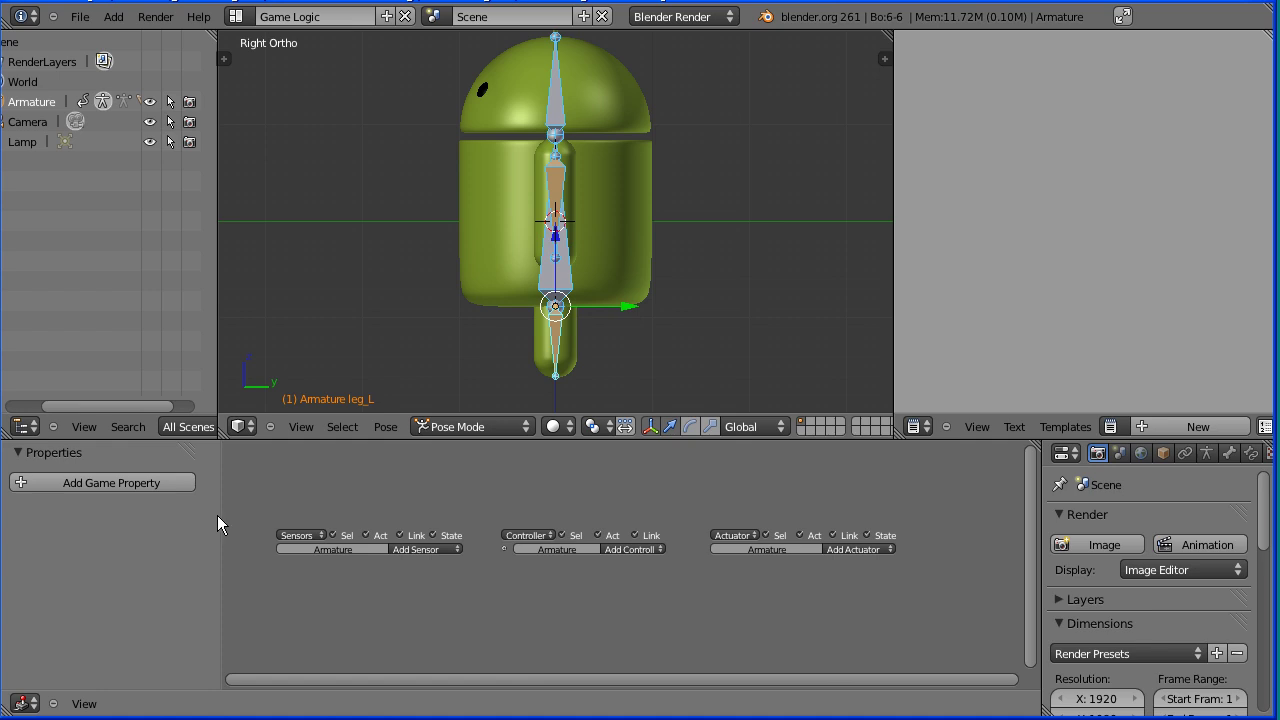
# Hide the game properties region in the Logic Editor and bring the enlarged logic brick columns into view.
pyautogui.press('n')
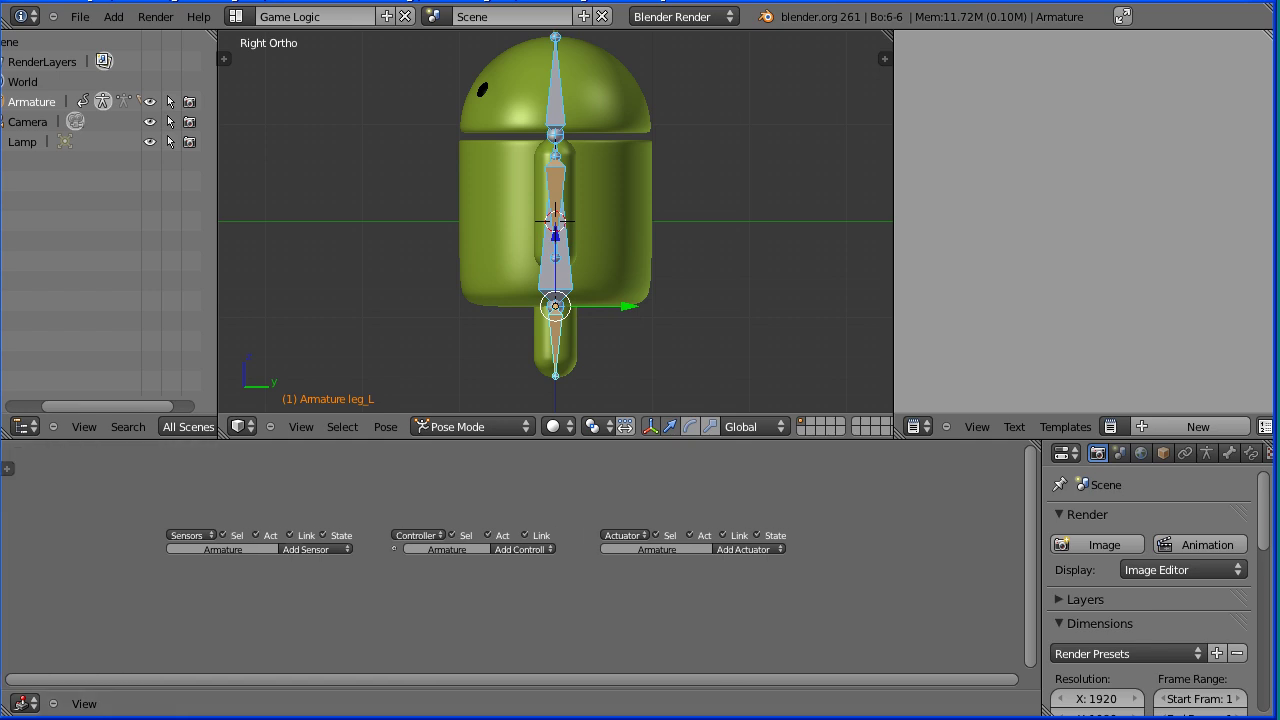
pyautogui.scroll(3, 475, 588)
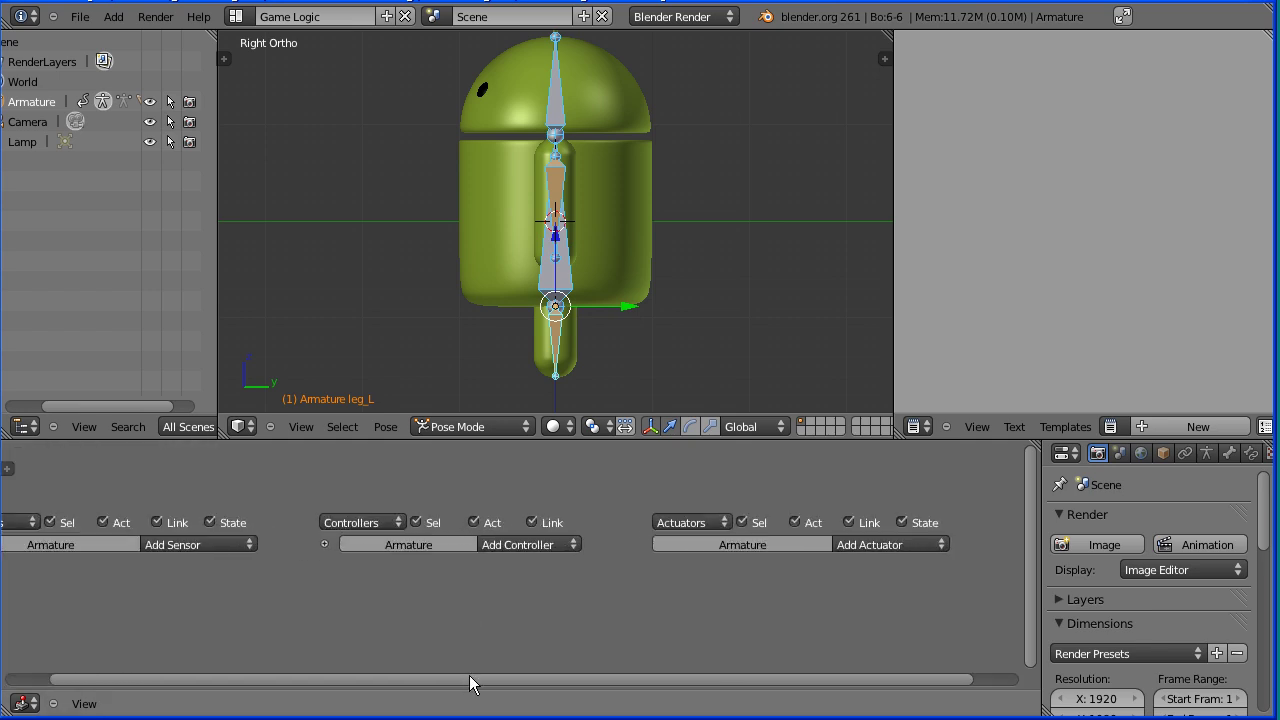
pyautogui.moveTo(514, 683); pyautogui.dragTo(422, 685)
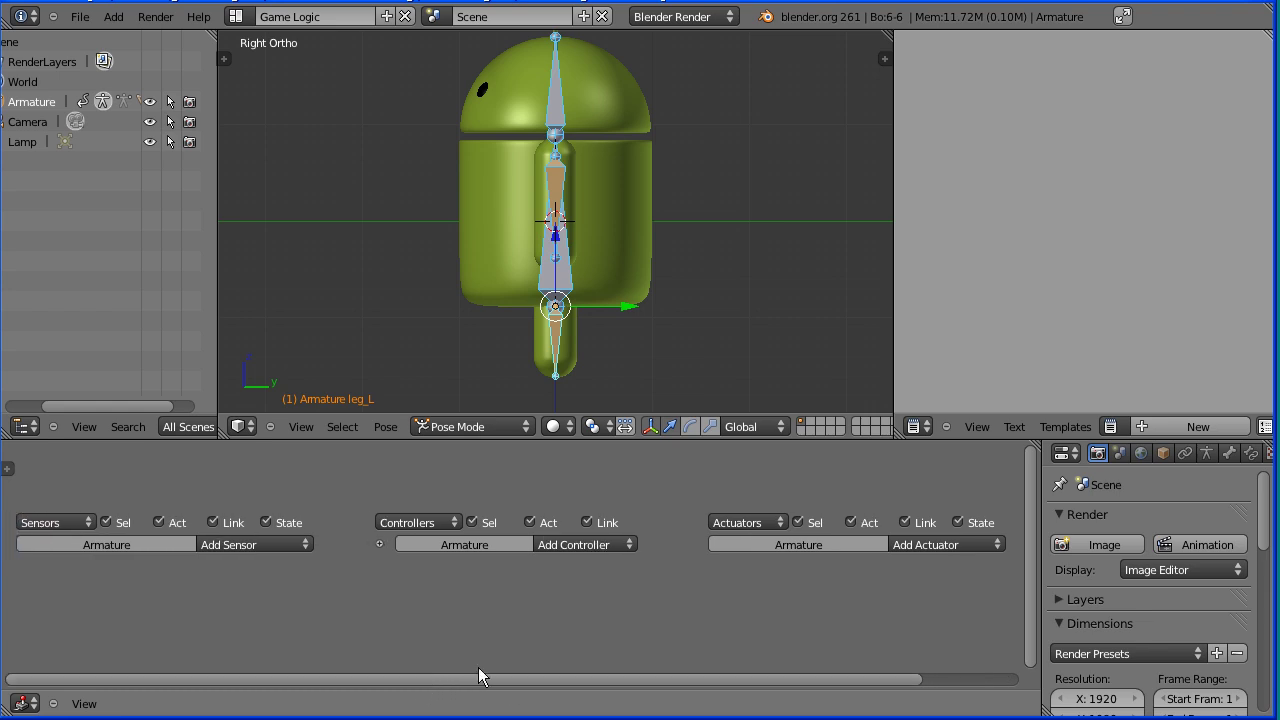
pyautogui.moveTo(1030, 480); pyautogui.dragTo(1027, 528)
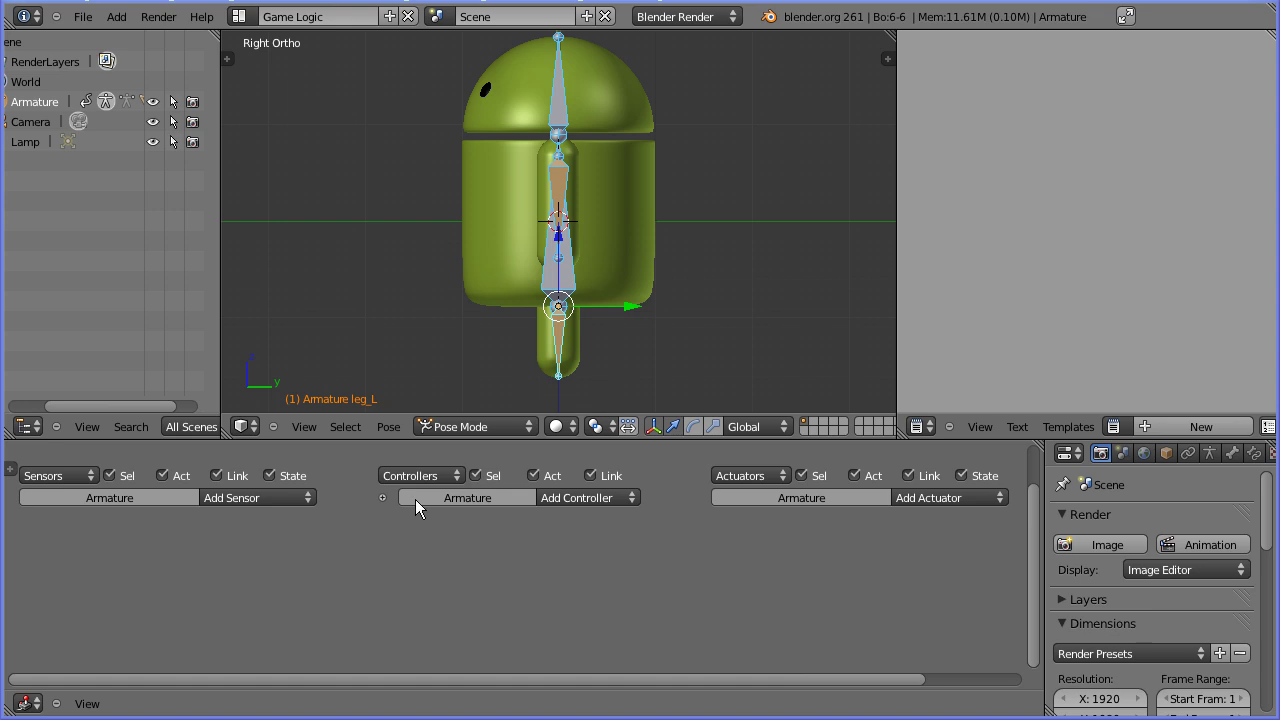
# Add a Keyboard sensor, an And controller and an Action actuator to the armature.
pyautogui.click(276, 501)
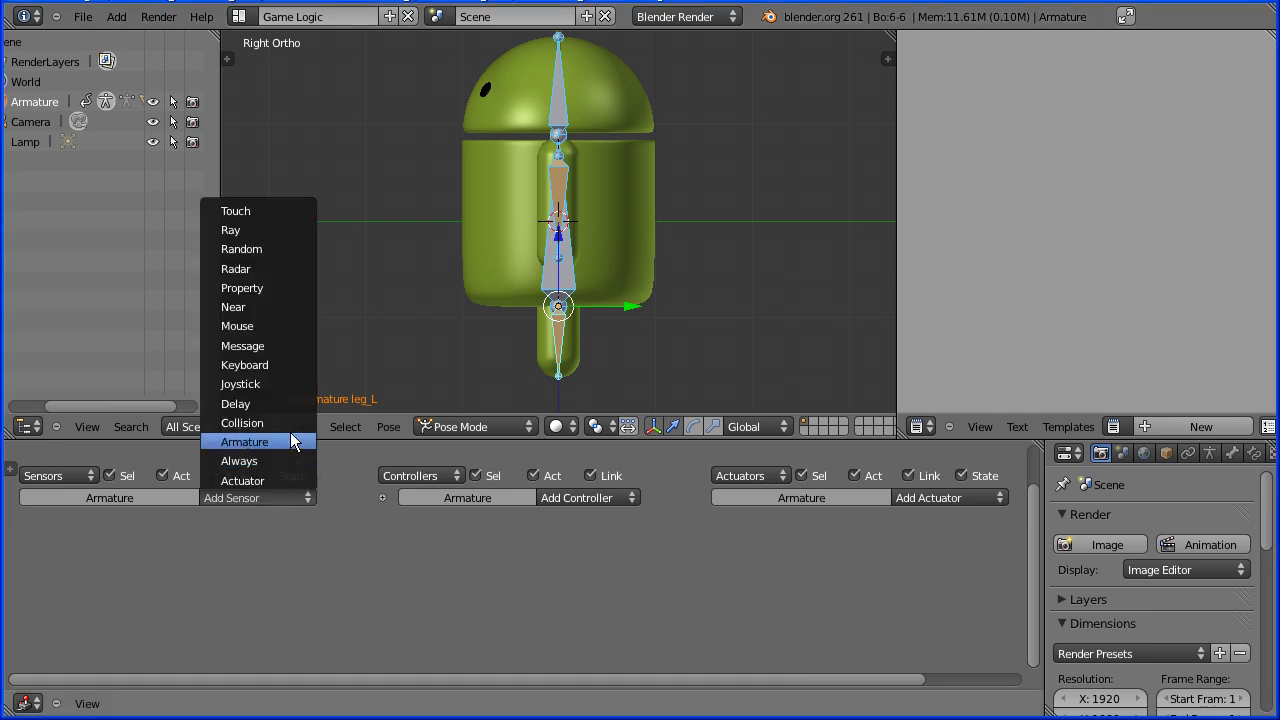
pyautogui.click(292, 365)
pyautogui.click(548, 497)
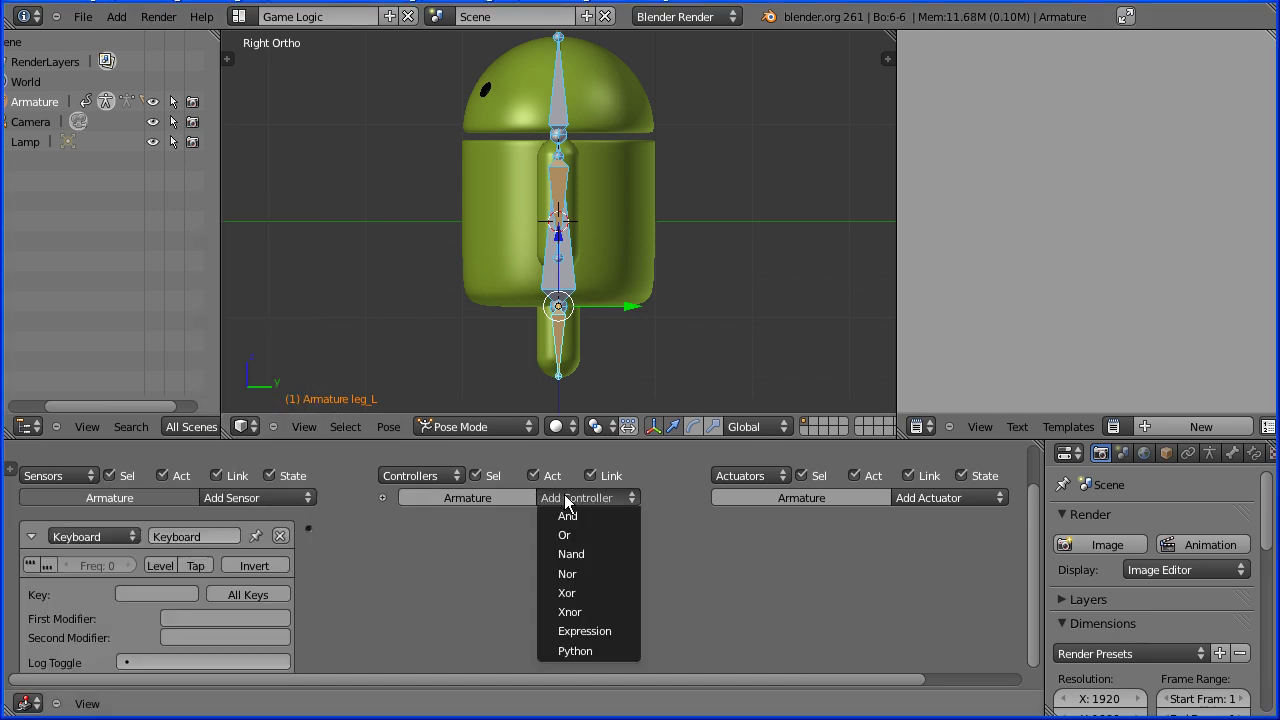
pyautogui.click(583, 516)
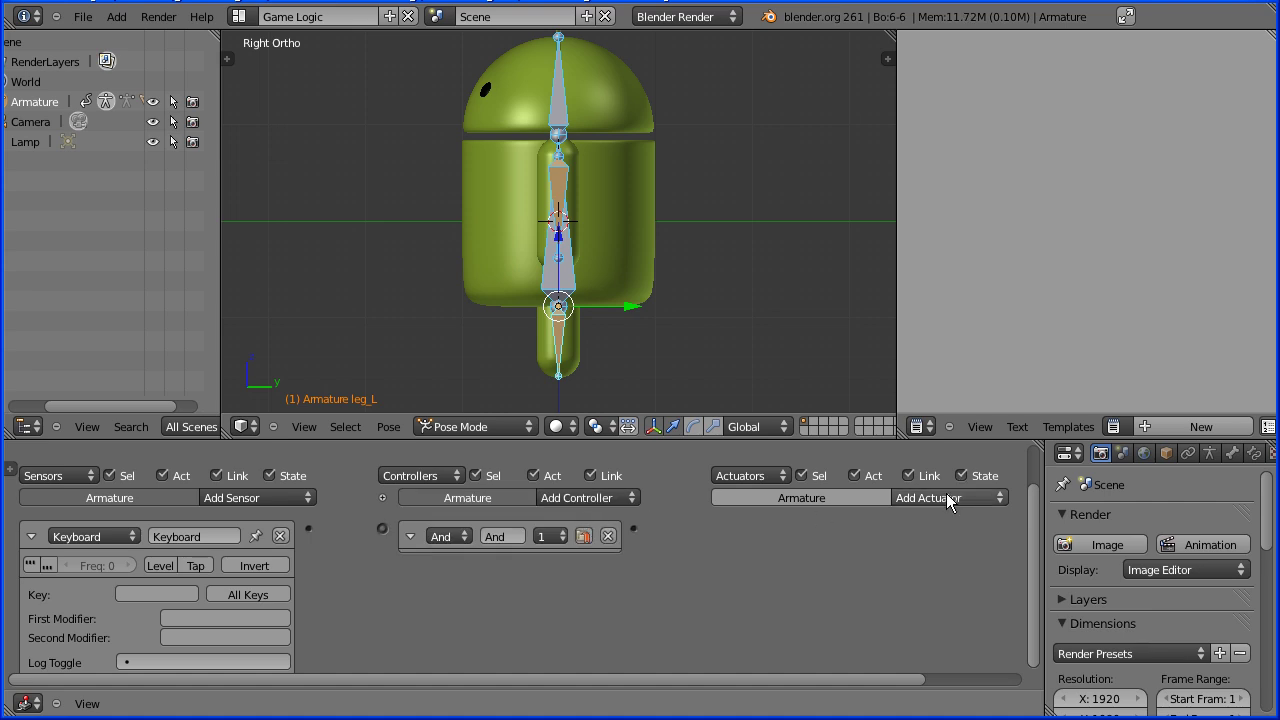
pyautogui.click(946, 495)
pyautogui.click(983, 462)
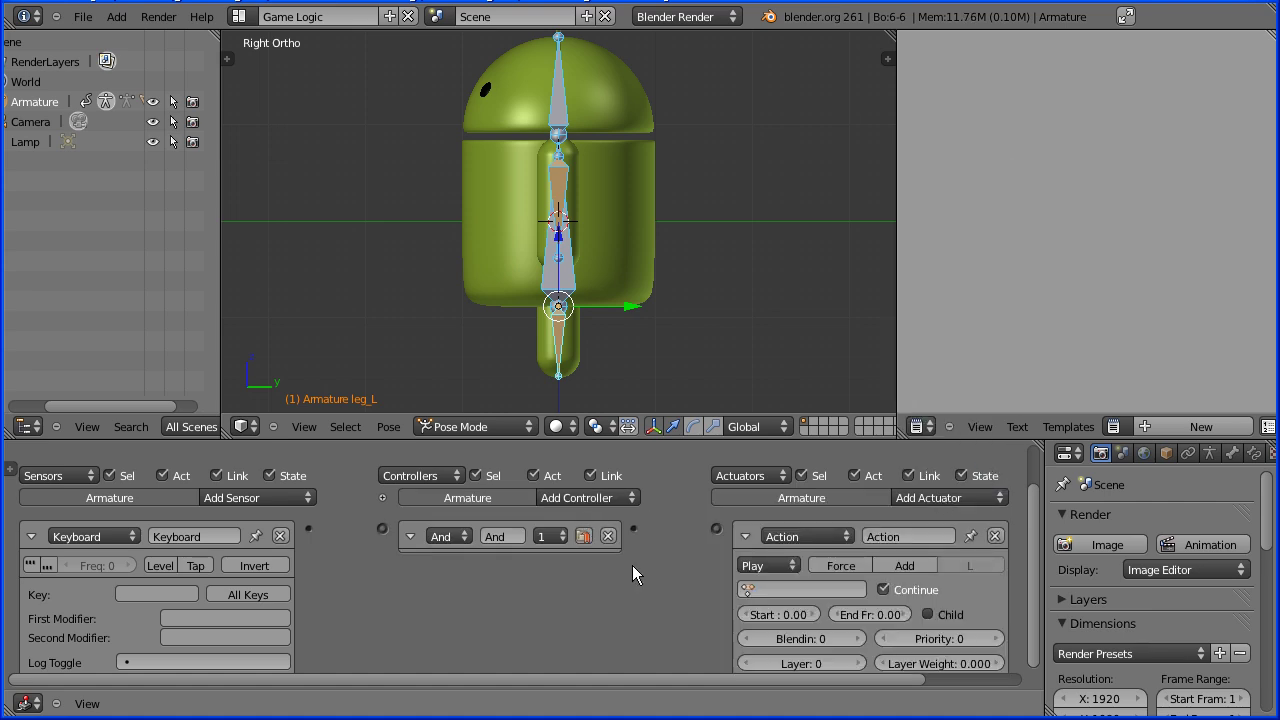
# Set the Keyboard sensor's key to Up Arrow and link it through the And controller to the Action actuator.
pyautogui.click(178, 594)
pyautogui.press('Up')
pyautogui.moveTo(380, 525); pyautogui.dragTo(381, 527)
pyautogui.moveTo(633, 528); pyautogui.dragTo(717, 529)
# Set the Action actuator to the walk action with Loop Stop playback, start frame 1 and end frame 10.
pyautogui.click(783, 589)
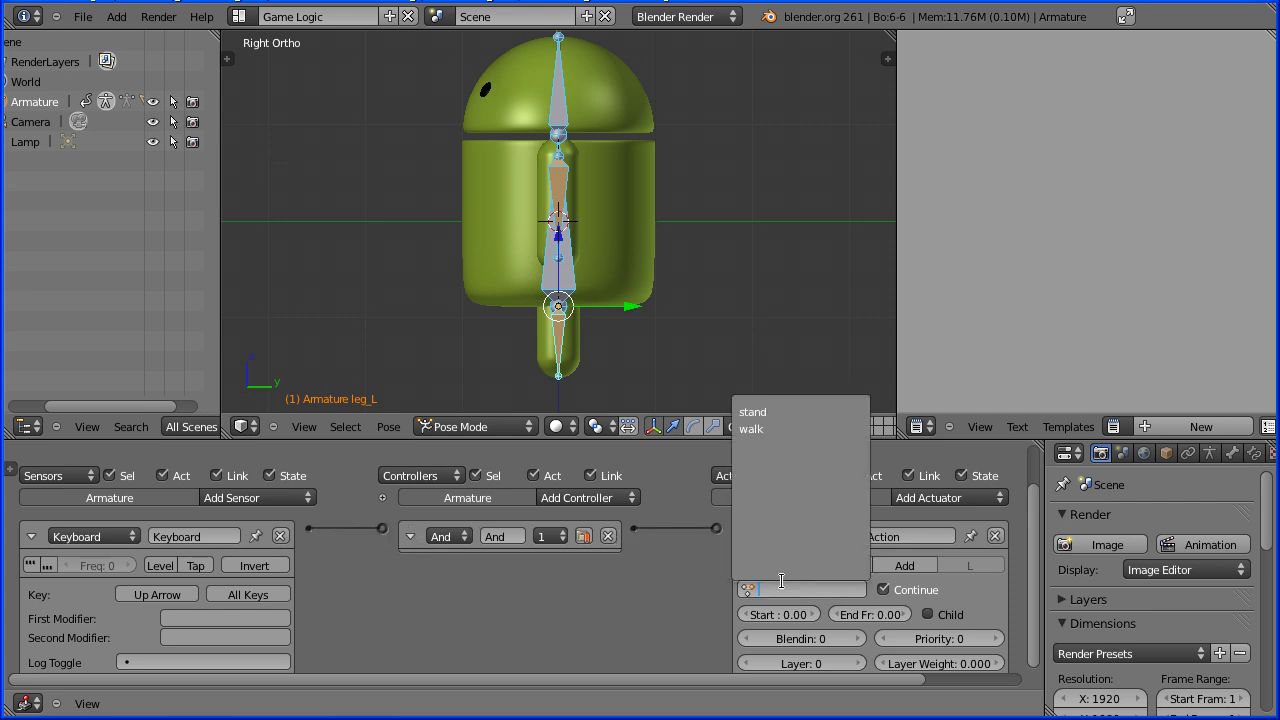
pyautogui.click(783, 431)
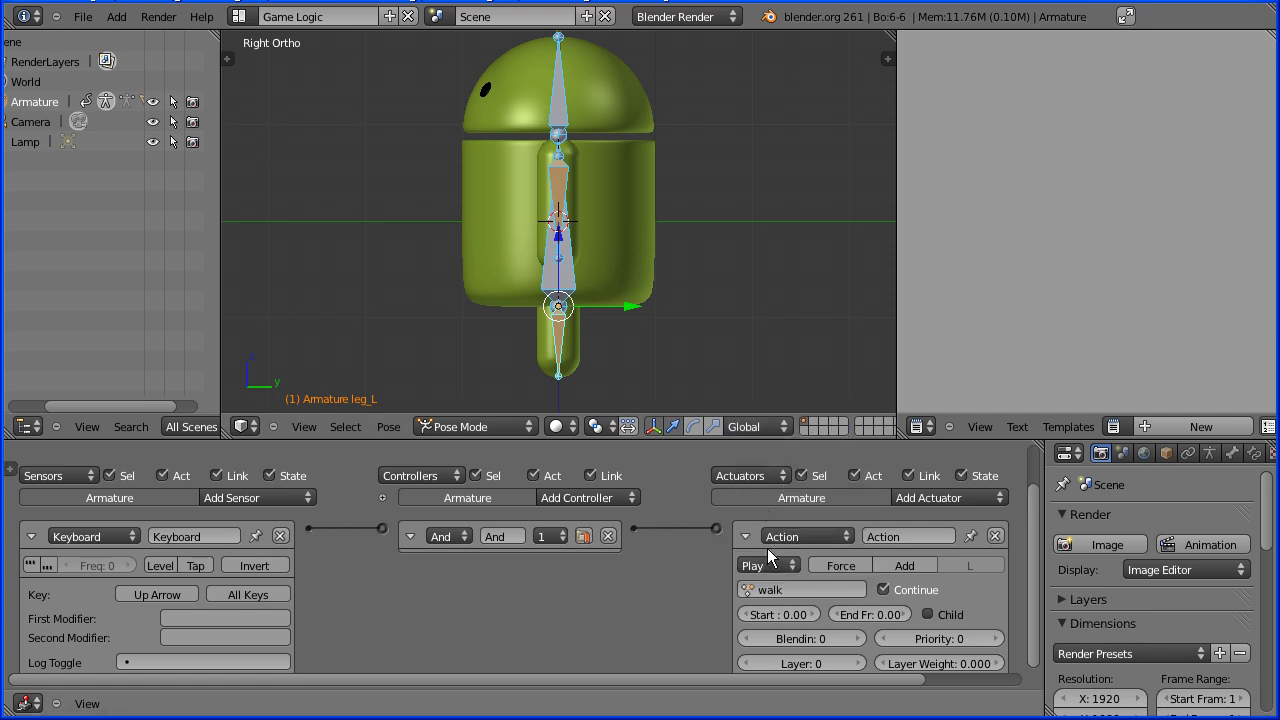
pyautogui.click(776, 565)
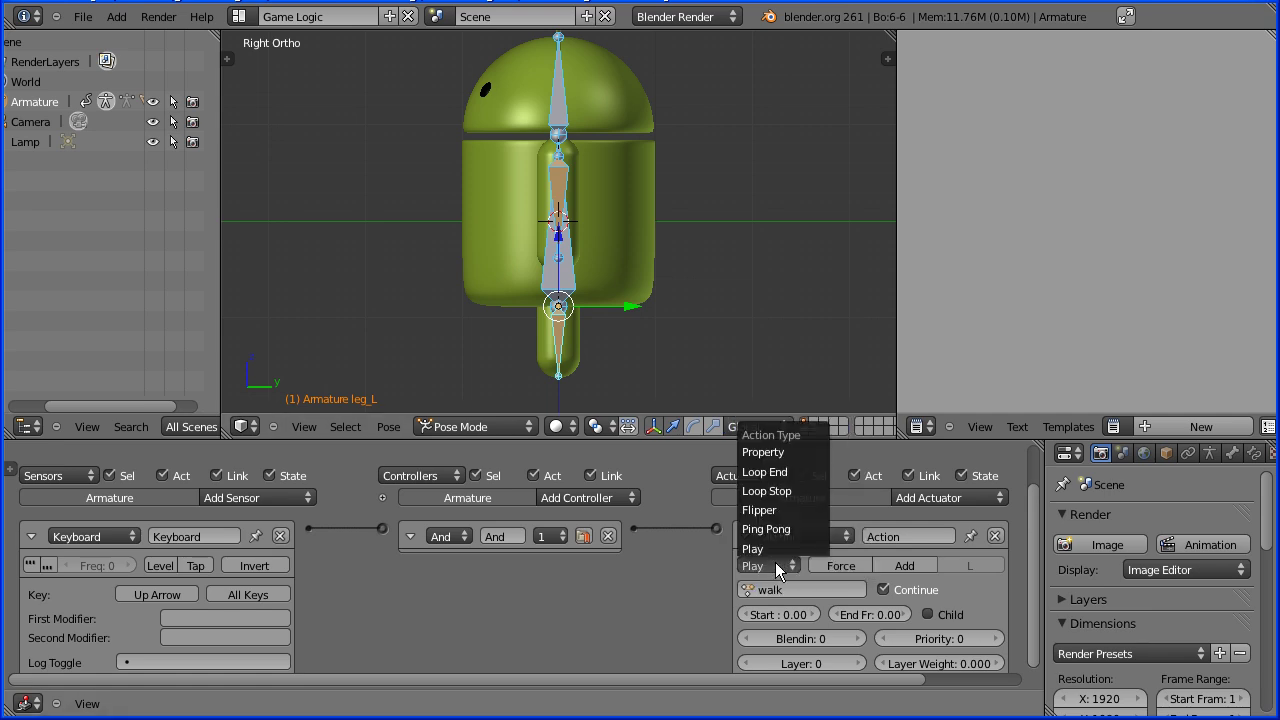
pyautogui.click(779, 494)
pyautogui.click(803, 611)
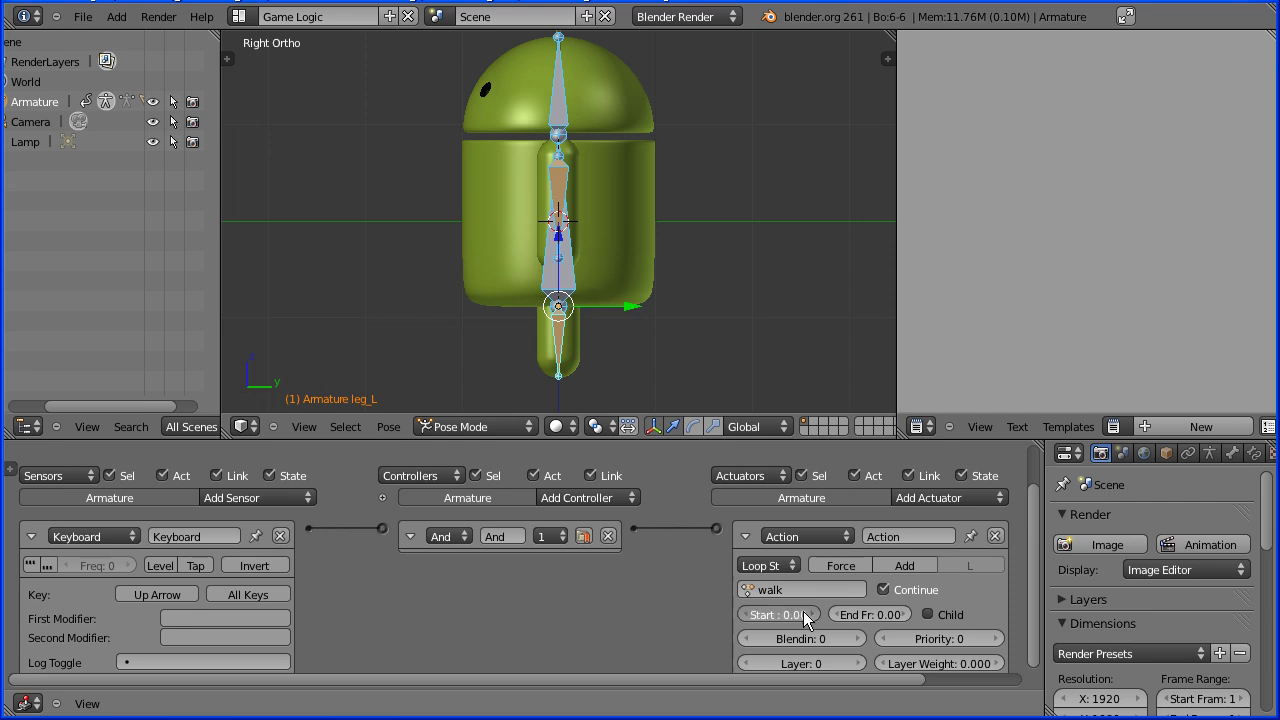
pyautogui.click(881, 613)
pyautogui.write('1')
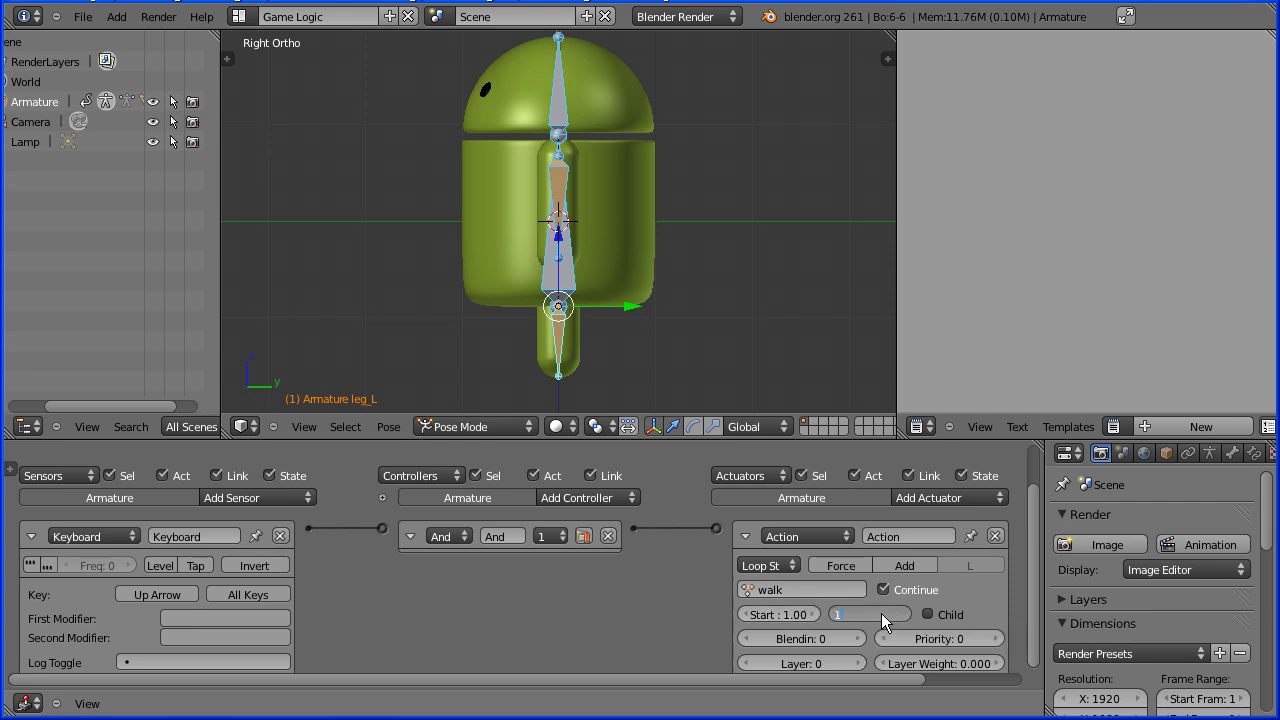
# Change the render engine to Blender Game and put the armature in Object Mode.
pyautogui.click(697, 20)
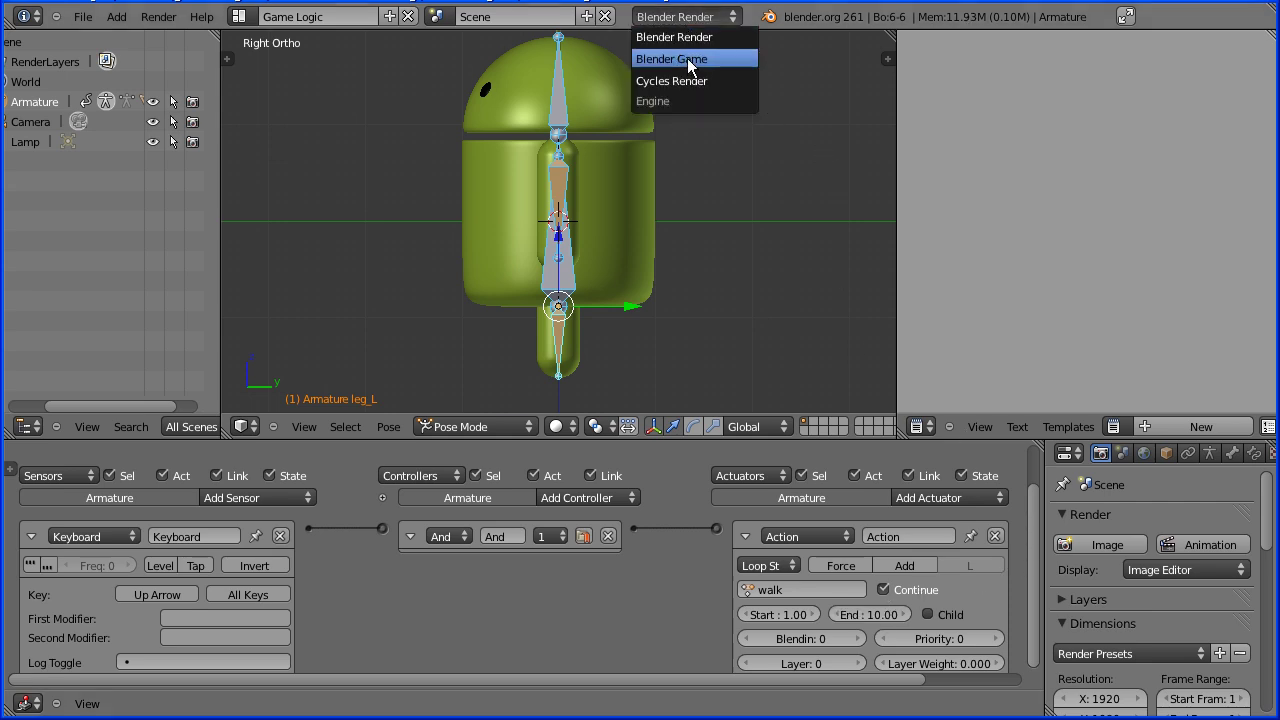
pyautogui.click(687, 60)
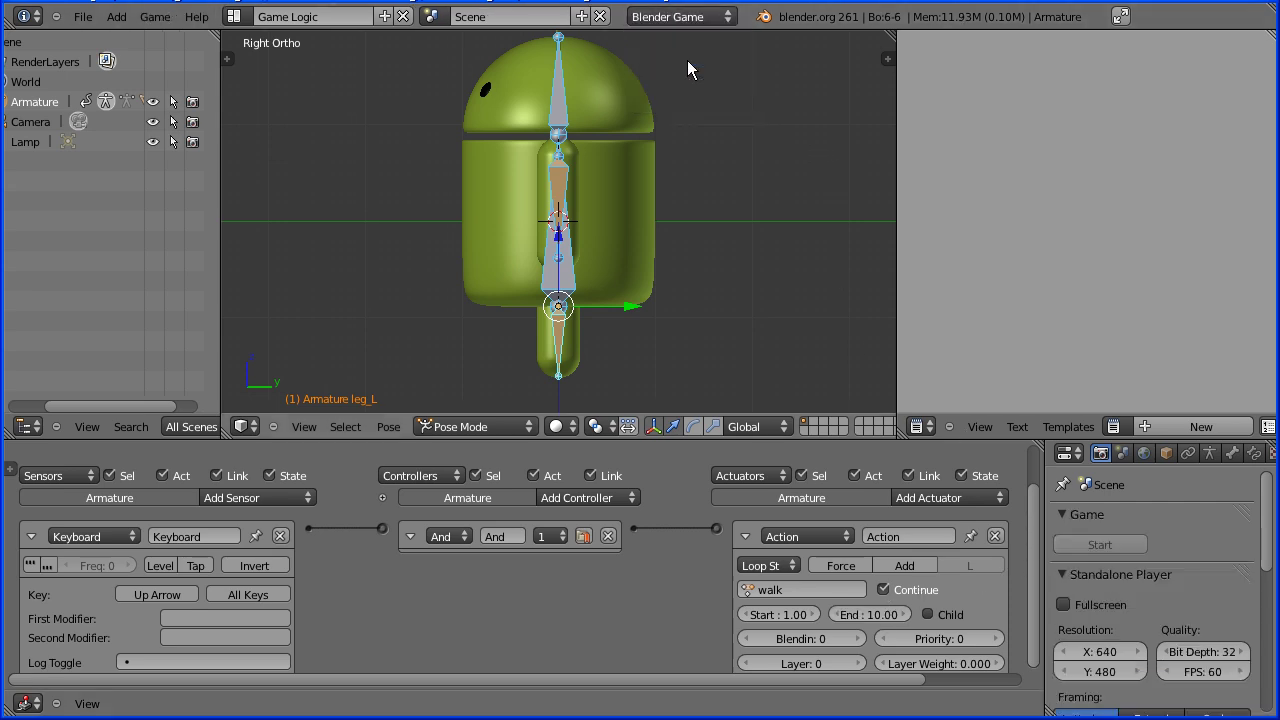
pyautogui.click(470, 425)
pyautogui.click(474, 407)
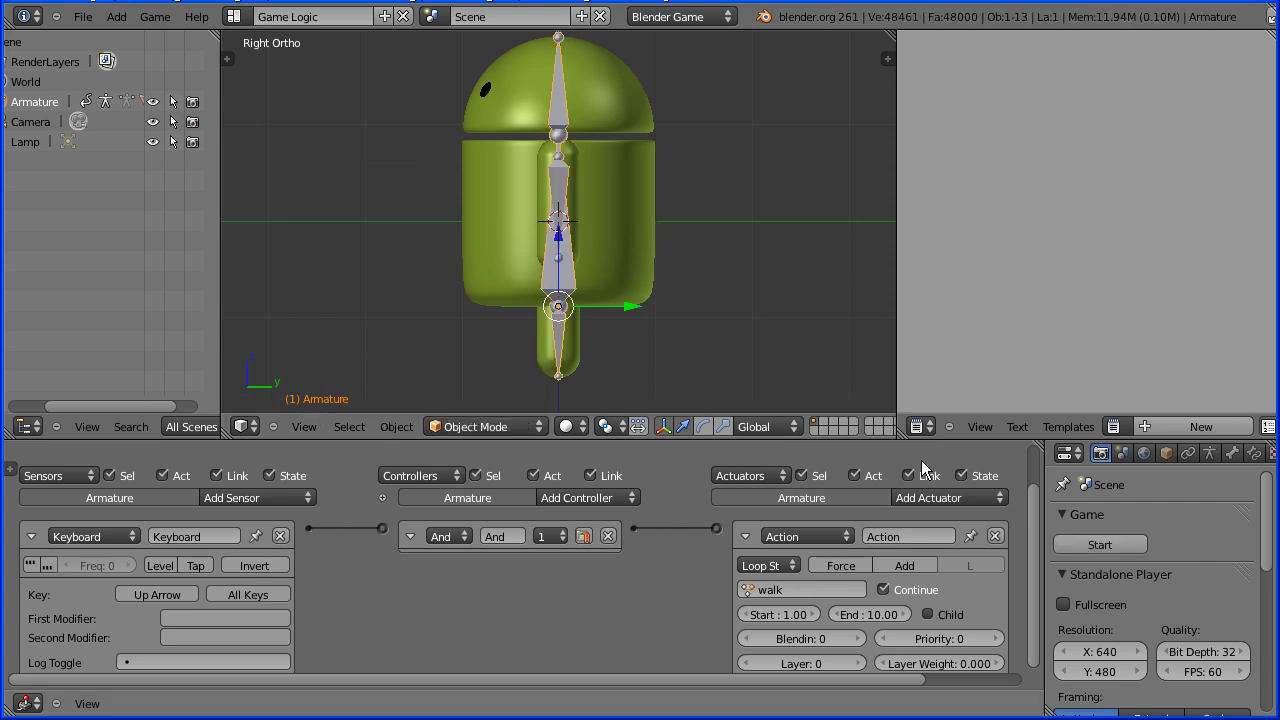
# Start the game, test the walk animation with the Up Arrow control, and exit the game.
pyautogui.click(1112, 541)
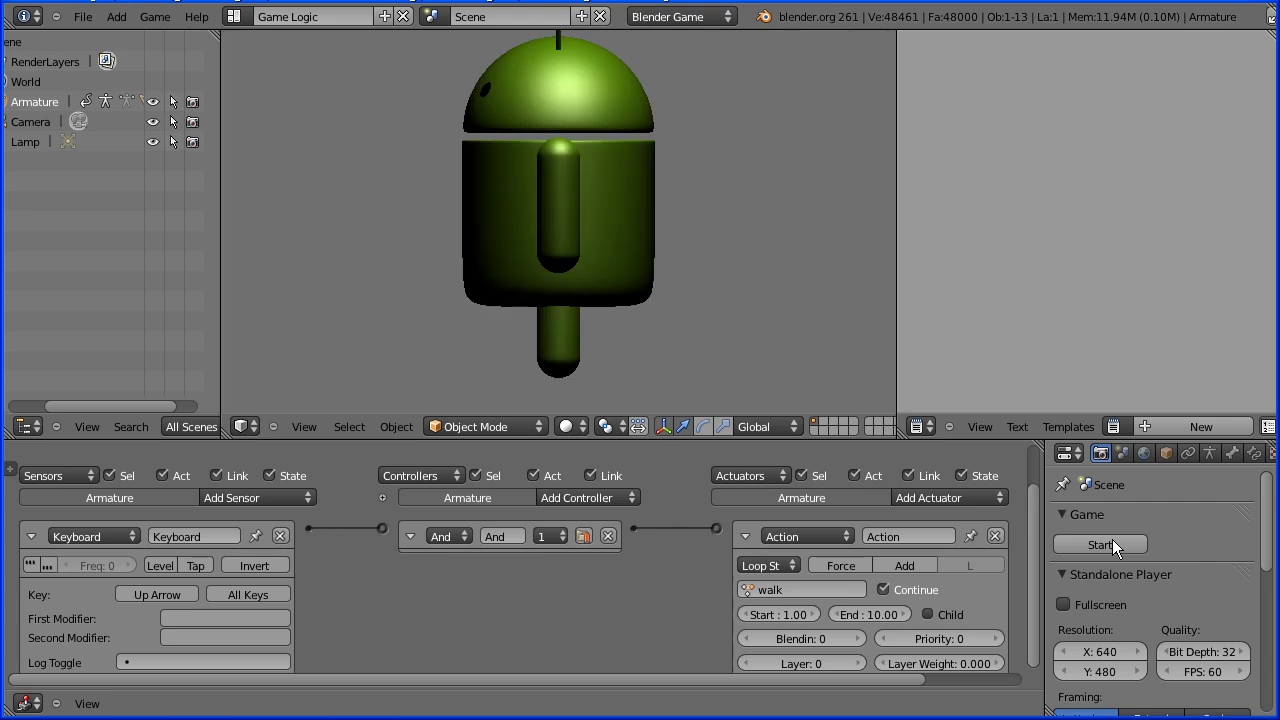
pyautogui.press('Up')
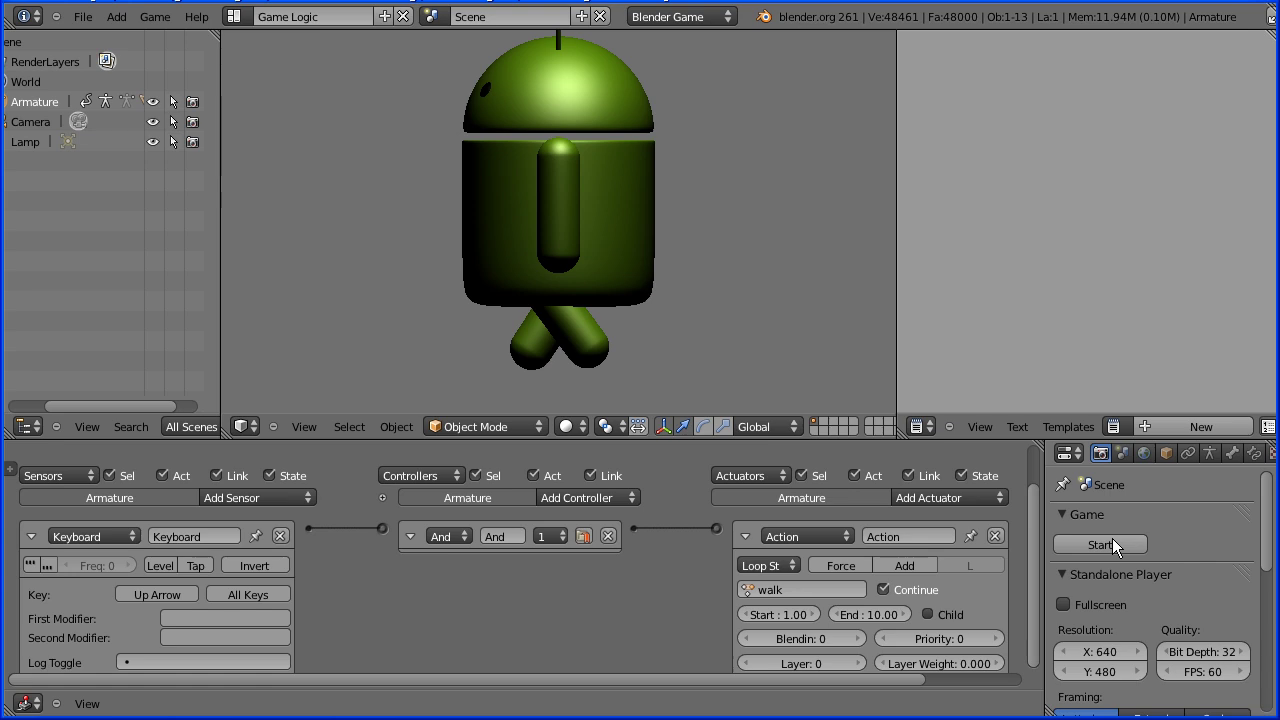
pyautogui.press('Escape')
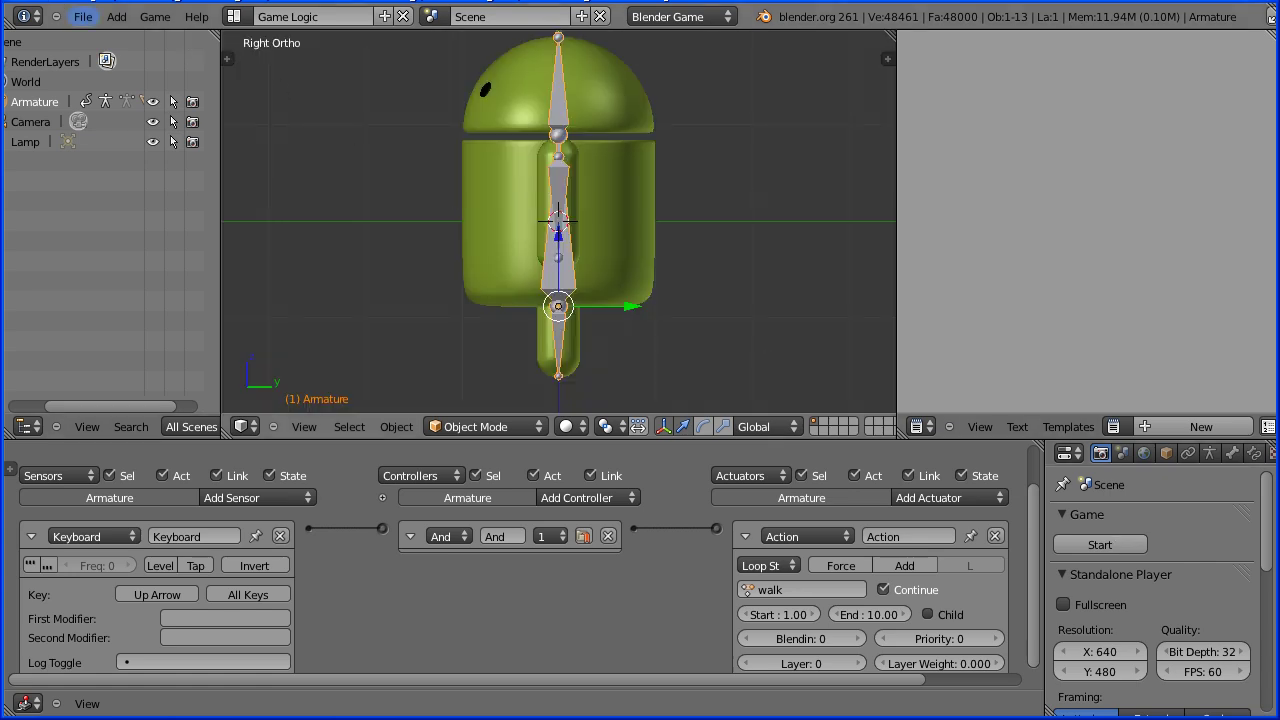
# Collapse the Keyboard sensor, And controller and walk Action actuator bricks.
pyautogui.moveTo(1036, 521); pyautogui.dragTo(1037, 545)
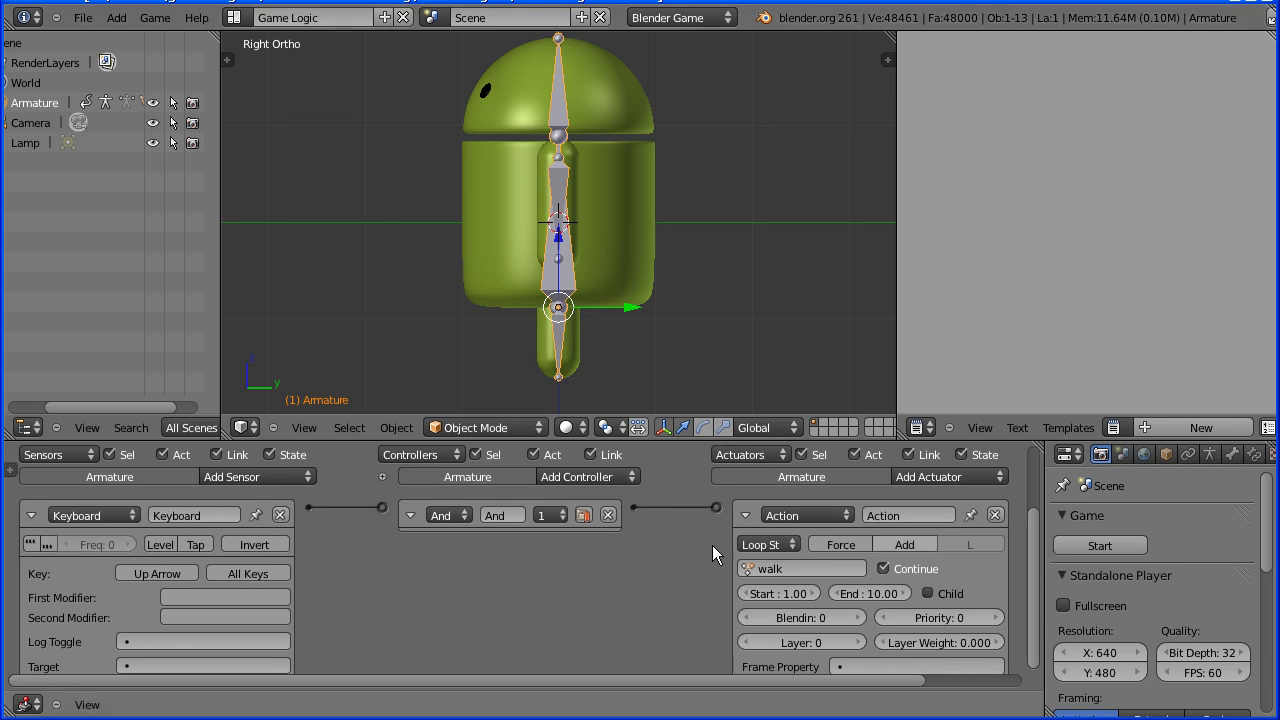
pyautogui.click(32, 516)
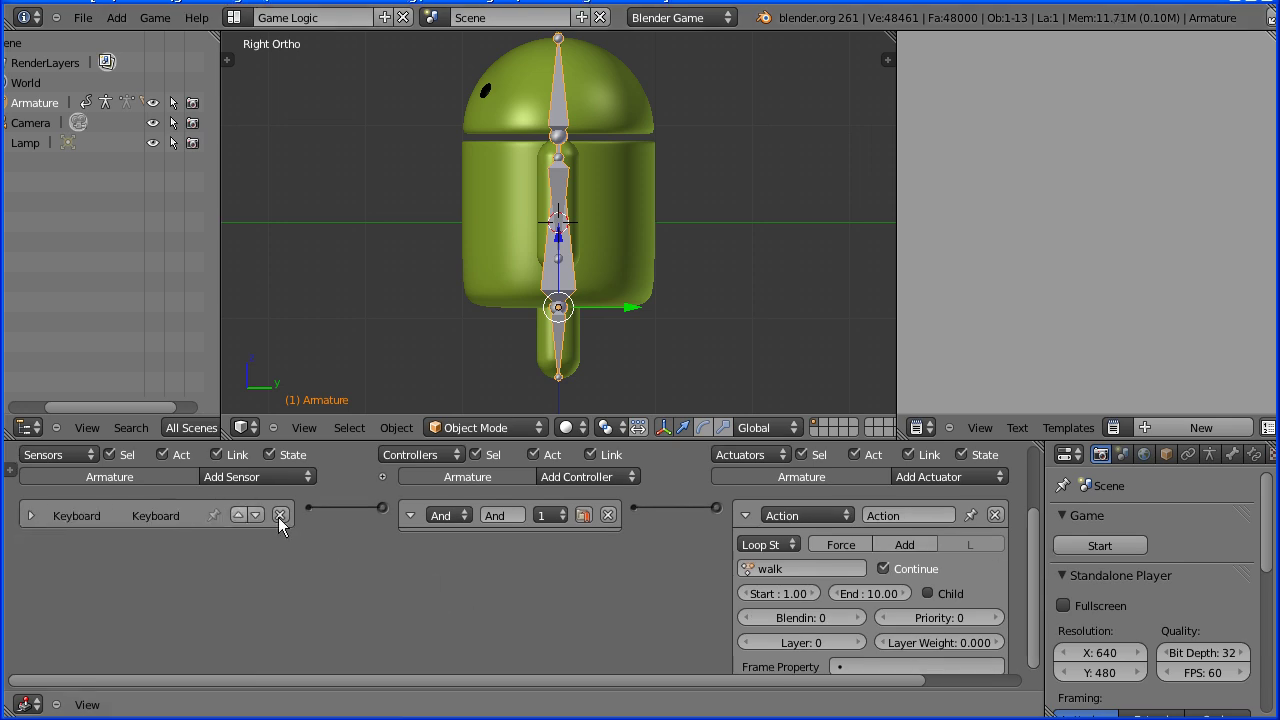
pyautogui.click(411, 515)
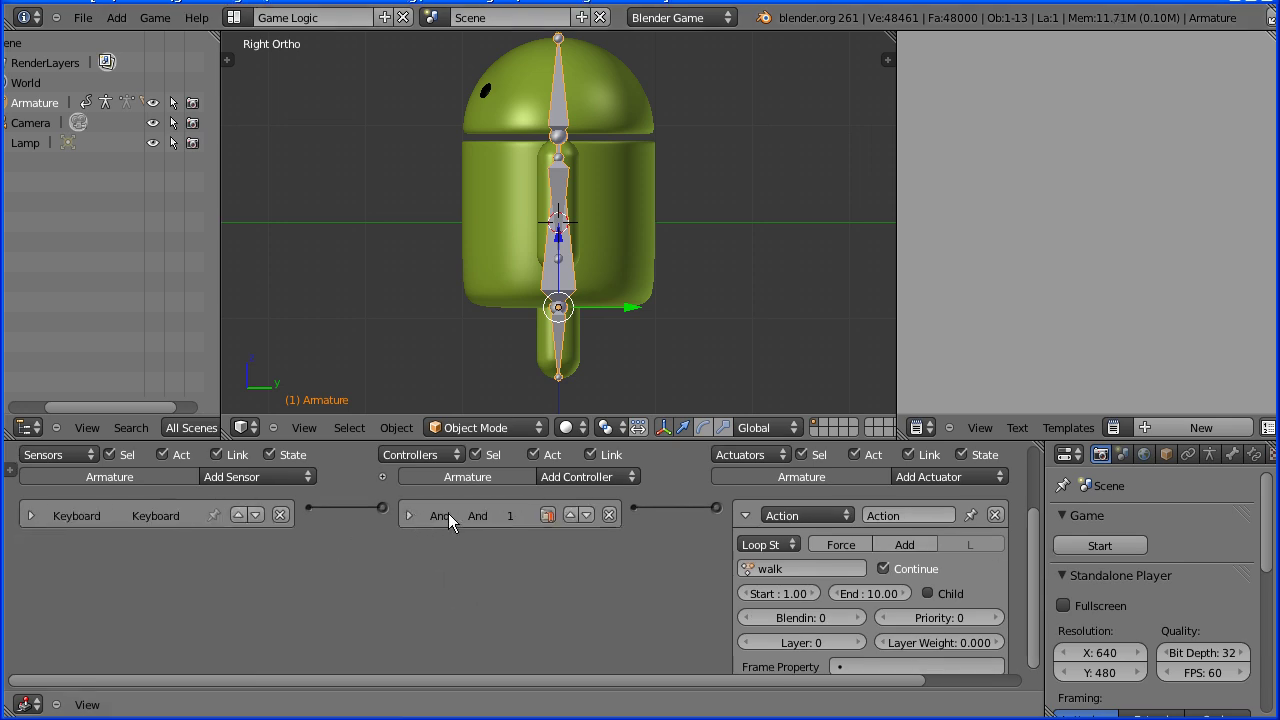
pyautogui.click(747, 516)
# Add an Always sensor, an And controller and an Action actuator to the armature, and link the three together.
pyautogui.click(270, 476)
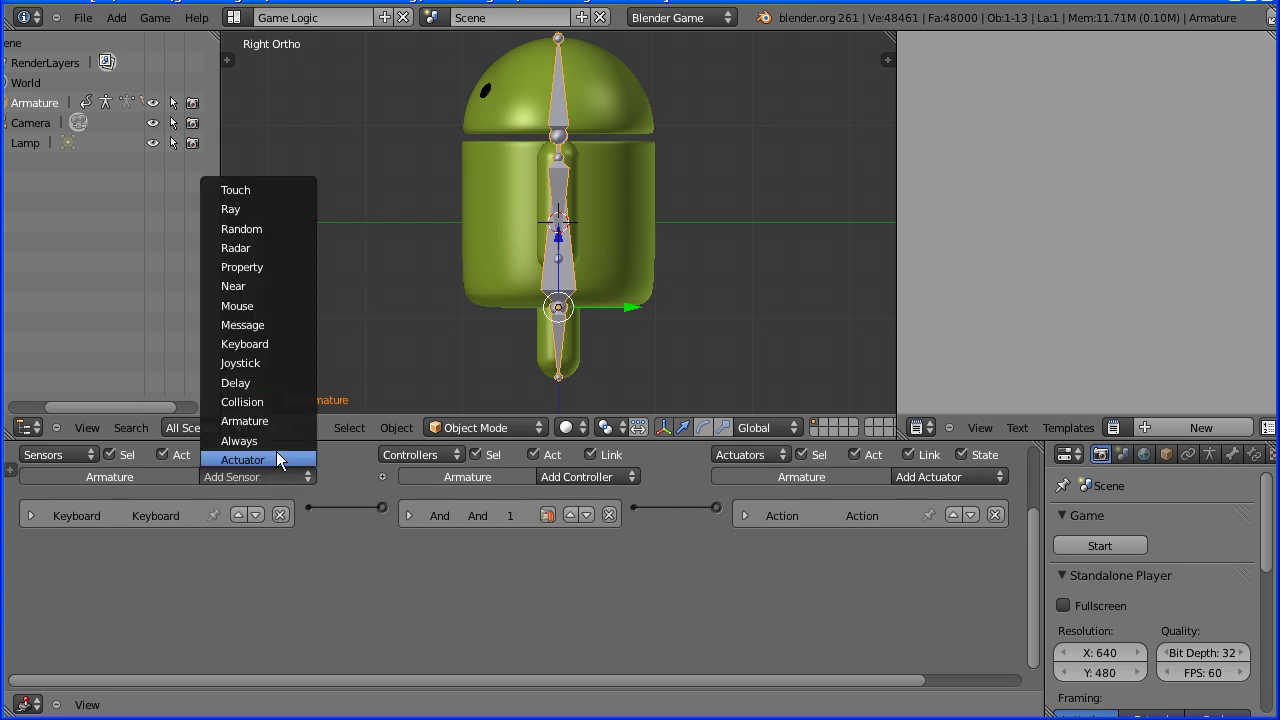
pyautogui.click(280, 441)
pyautogui.click(599, 483)
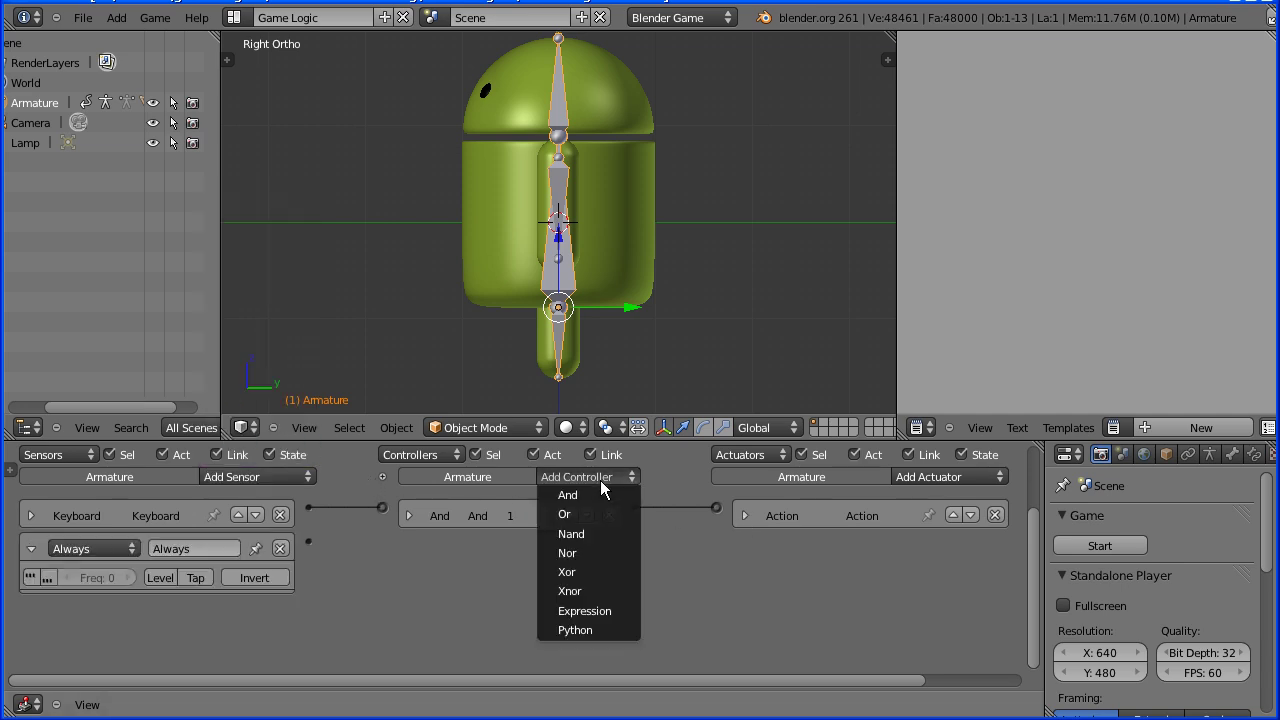
pyautogui.click(598, 494)
pyautogui.click(919, 476)
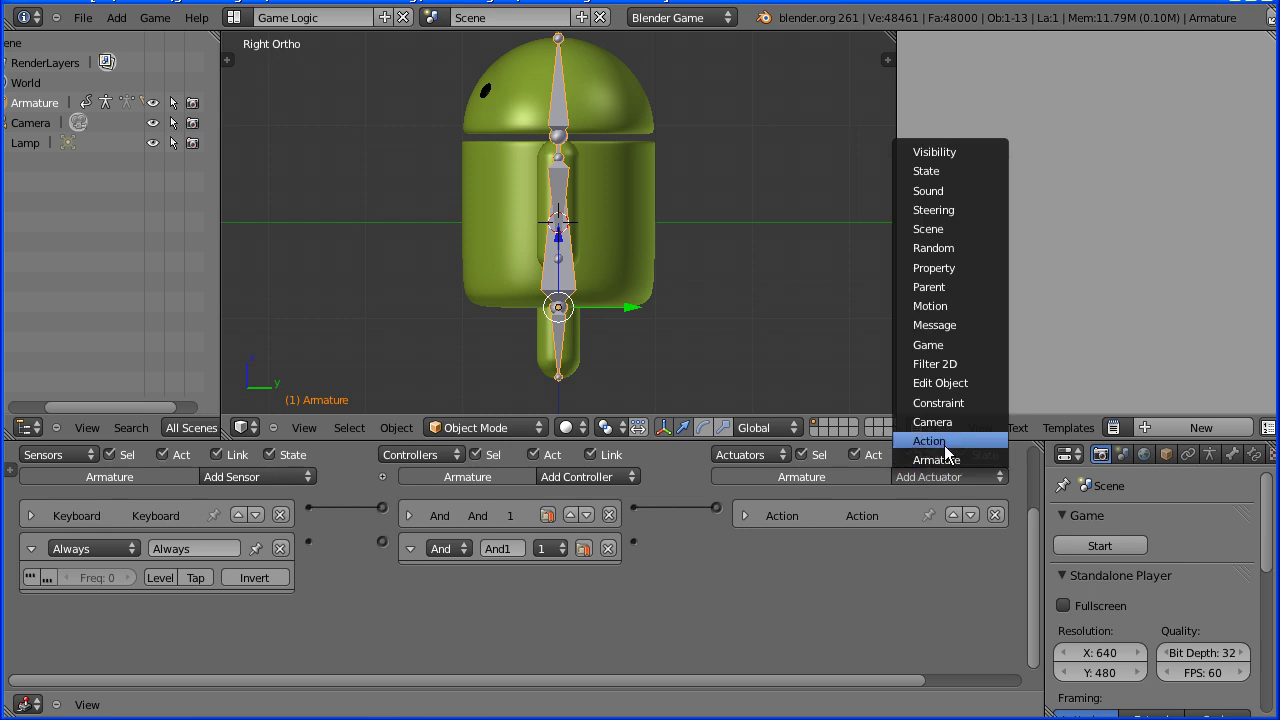
pyautogui.click(972, 441)
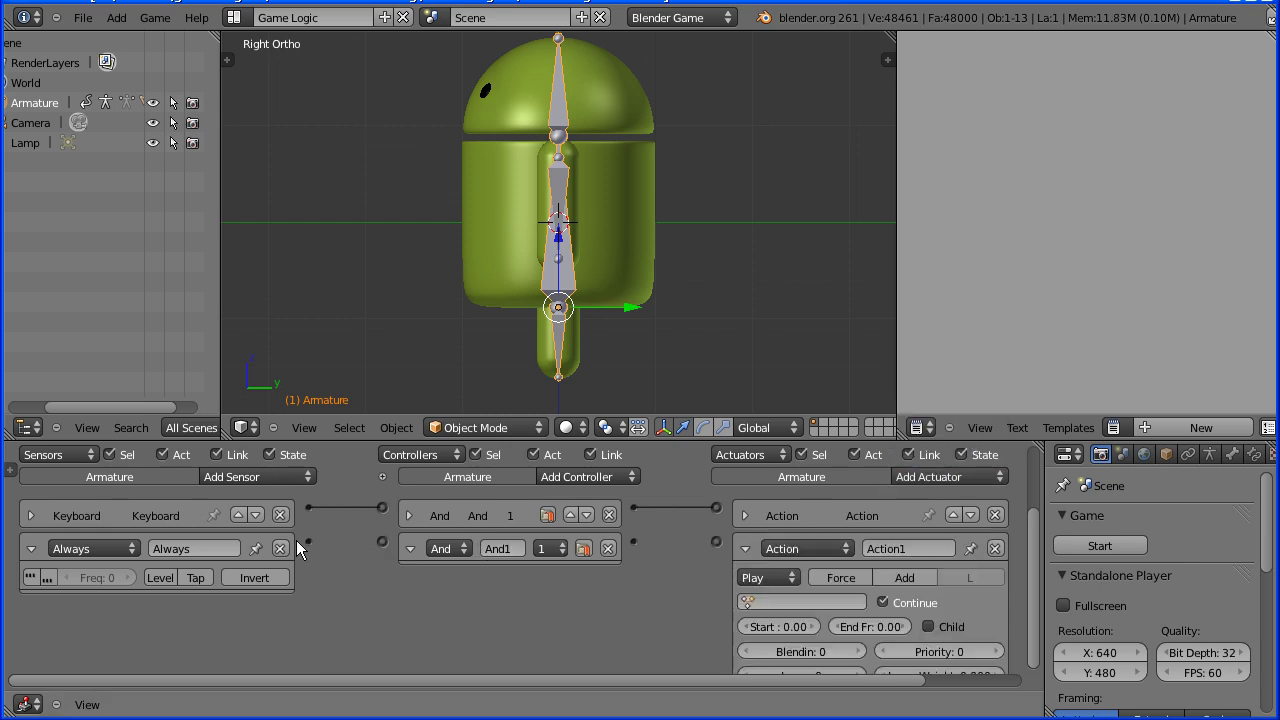
pyautogui.moveTo(362, 532); pyautogui.dragTo(387, 539)
pyautogui.moveTo(716, 543); pyautogui.dragTo(717, 541)
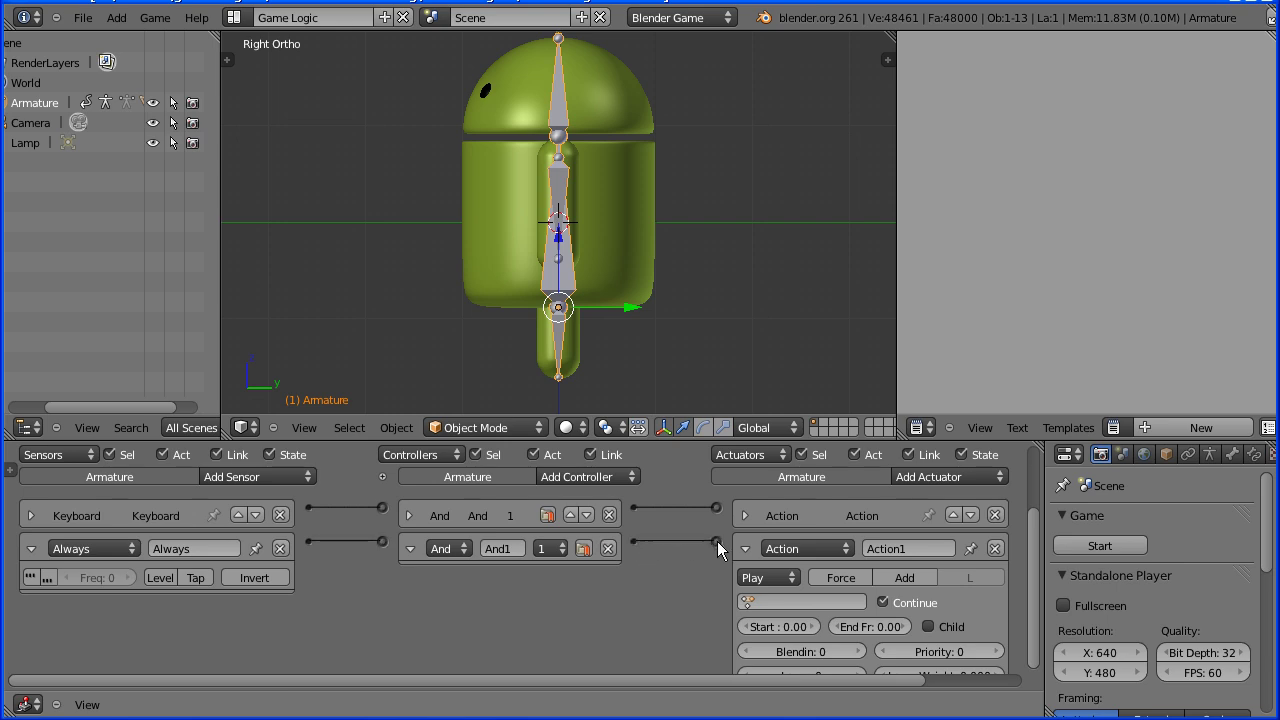
# Set the new Action actuator to the stand action with Loop Stop playback, start frame 1 and end frame 1.
pyautogui.click(759, 601)
pyautogui.click(760, 424)
pyautogui.click(788, 578)
pyautogui.click(785, 501)
pyautogui.click(811, 626)
pyautogui.click(906, 626)
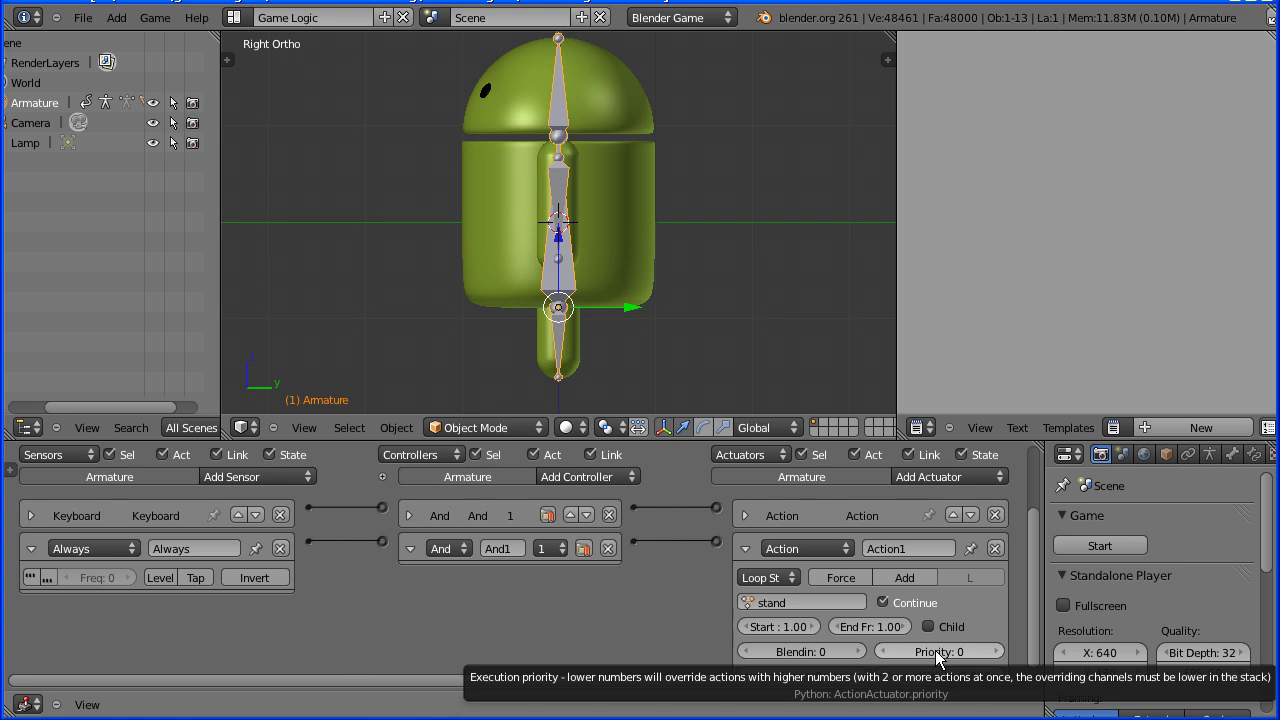
# Set the stand actuator's priority to 1, run the game to test the stand and walk actions, and exit it.
pyautogui.click(997, 652)
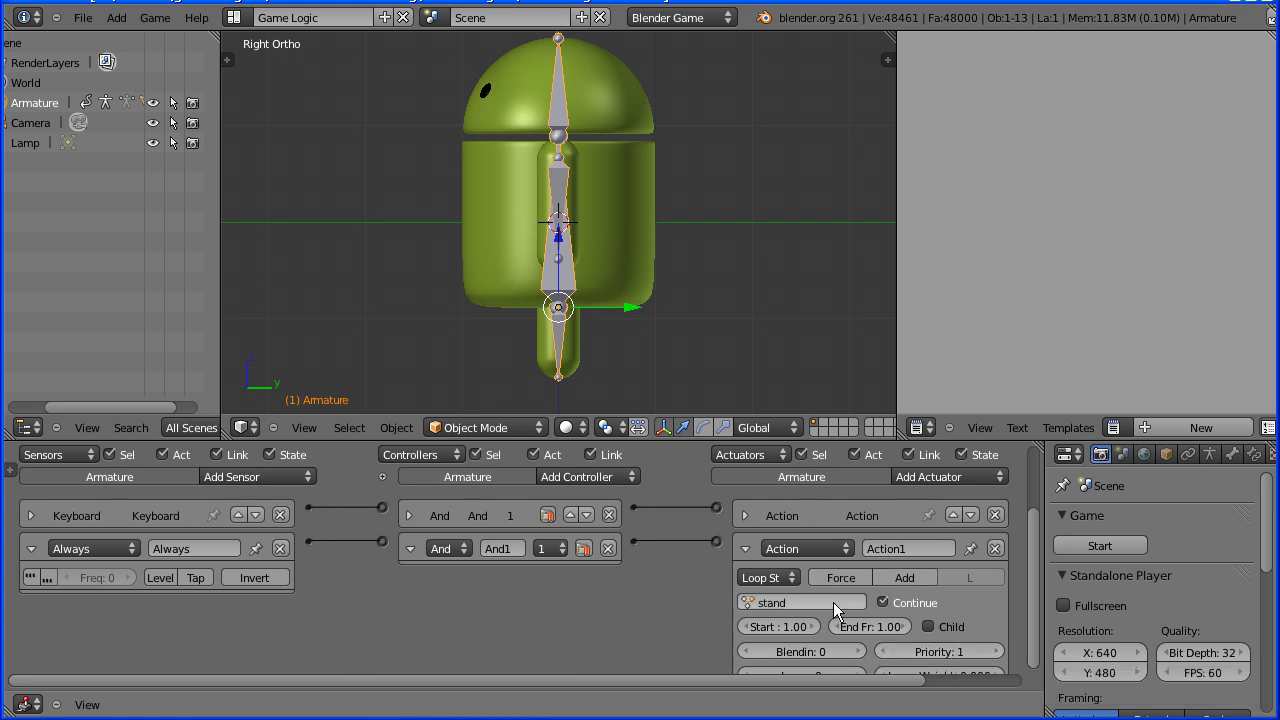
pyautogui.click(1097, 545)
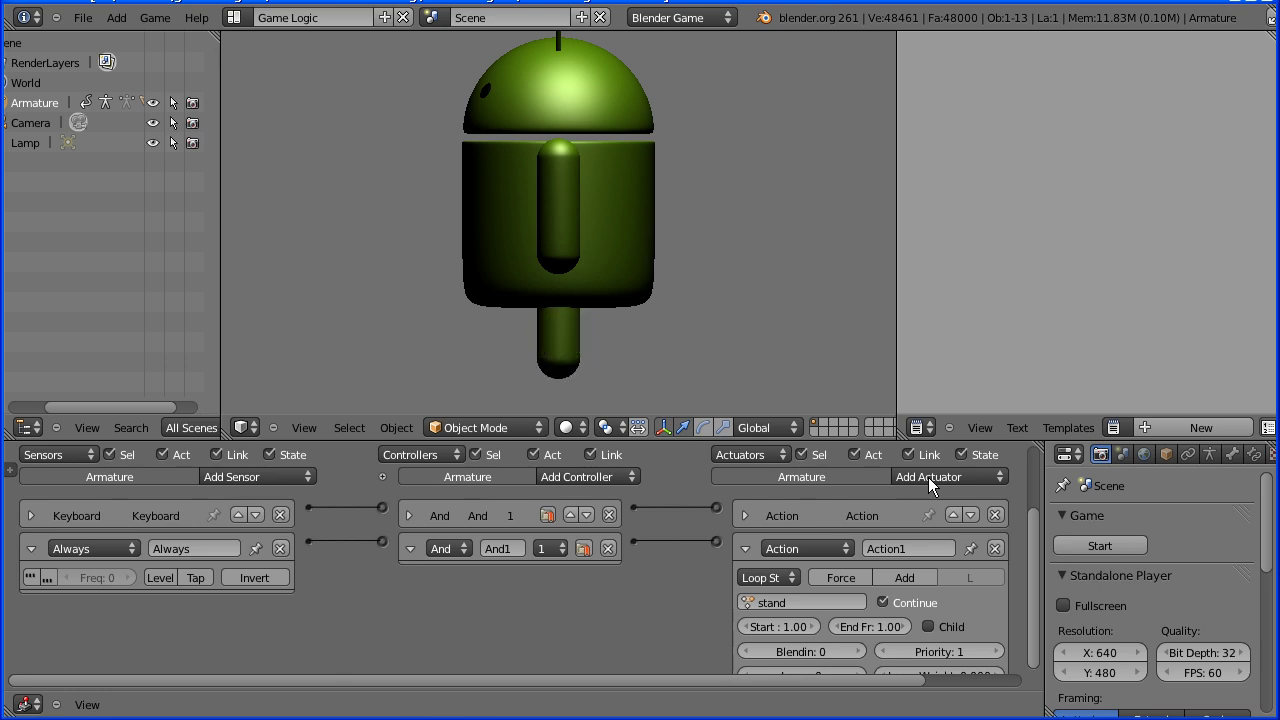
pyautogui.press('Escape')
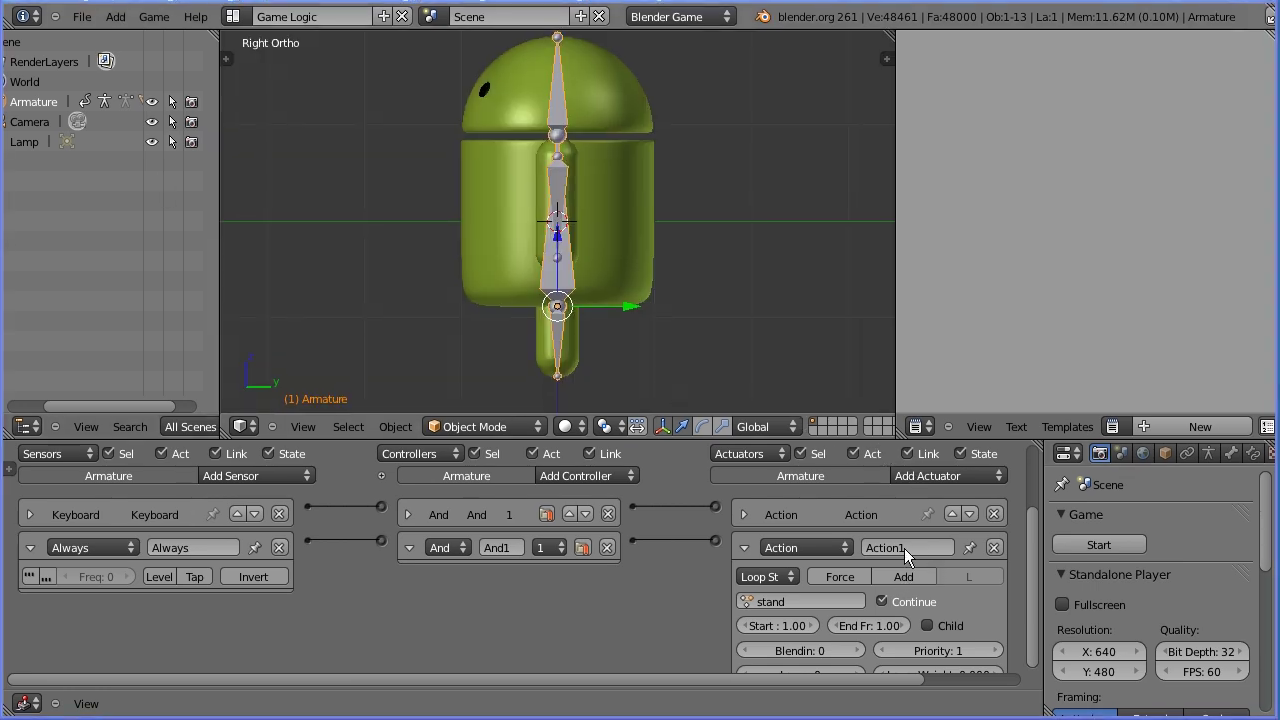
# Rename the Action1 actuator as stand and collapse it with its Always sensor and And controller.
pyautogui.click(892, 546)
pyautogui.write('s')
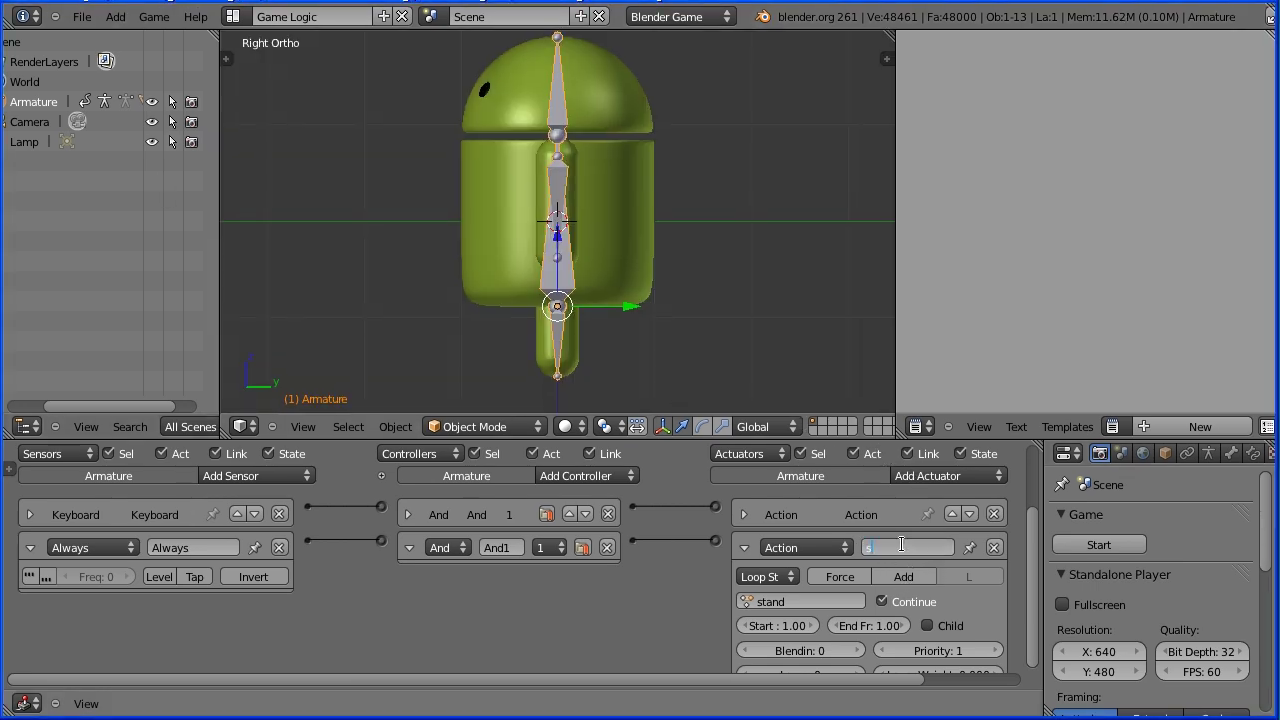
pyautogui.write('tand')
pyautogui.press('Return')
pyautogui.click(30, 547)
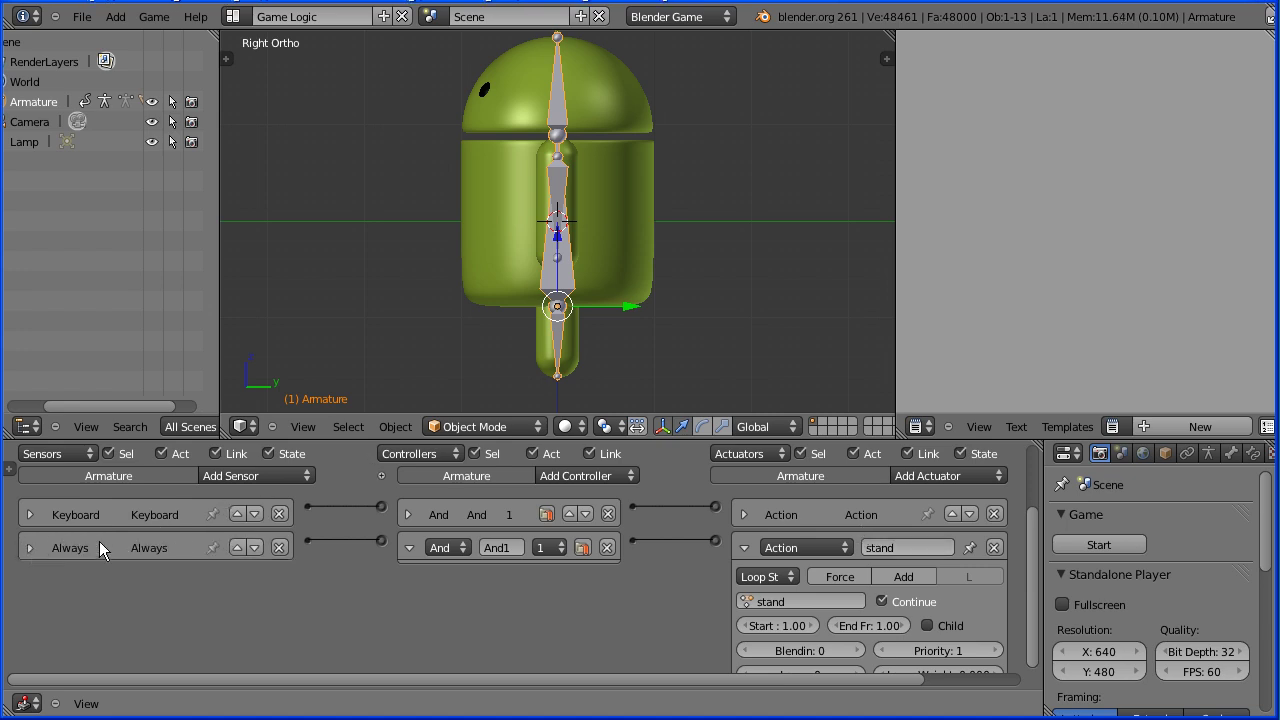
pyautogui.click(408, 547)
pyautogui.click(745, 548)
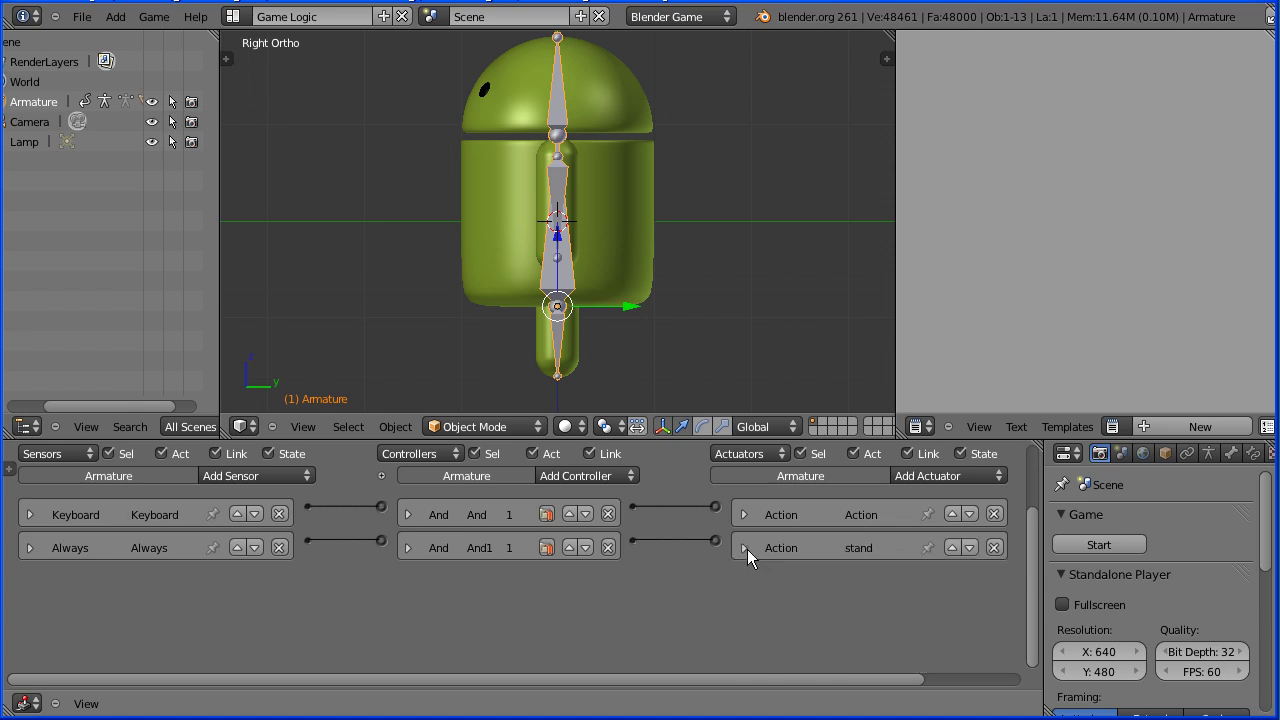
# Move the Always sensor, its And1 controller and the stand actuator above the Keyboard walk bricks.
pyautogui.click(237, 547)
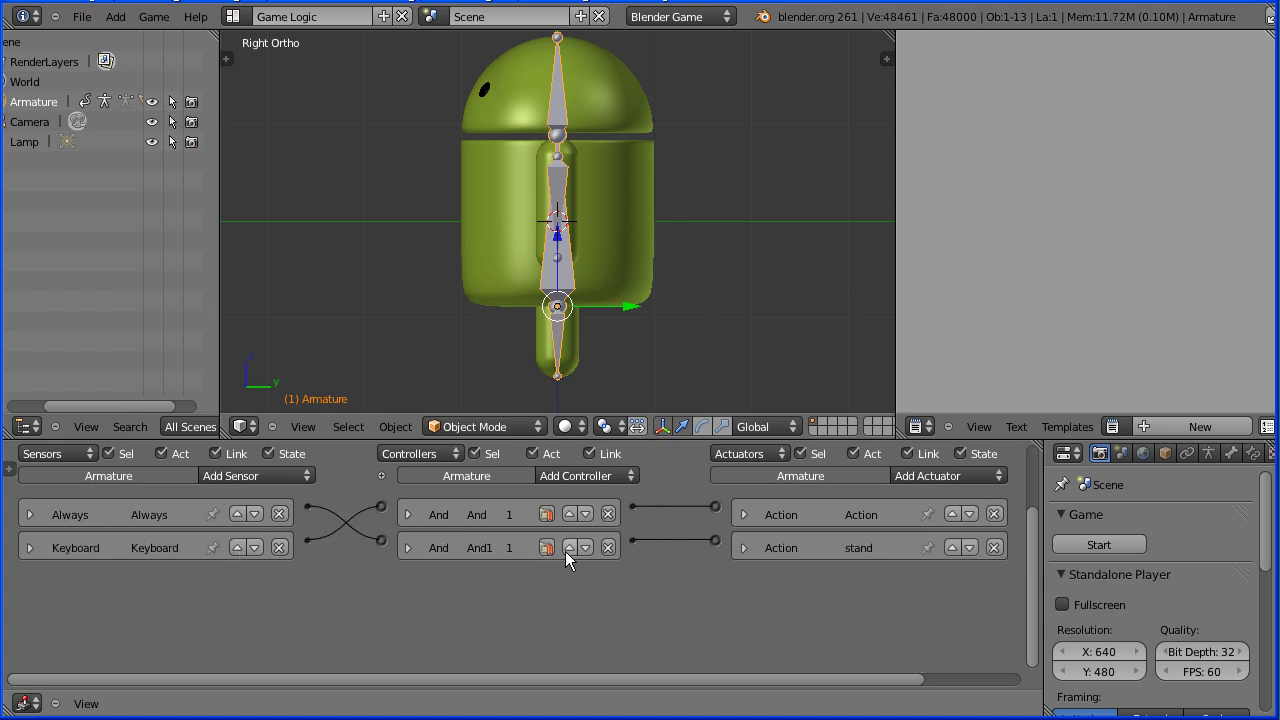
pyautogui.click(567, 548)
pyautogui.click(953, 547)
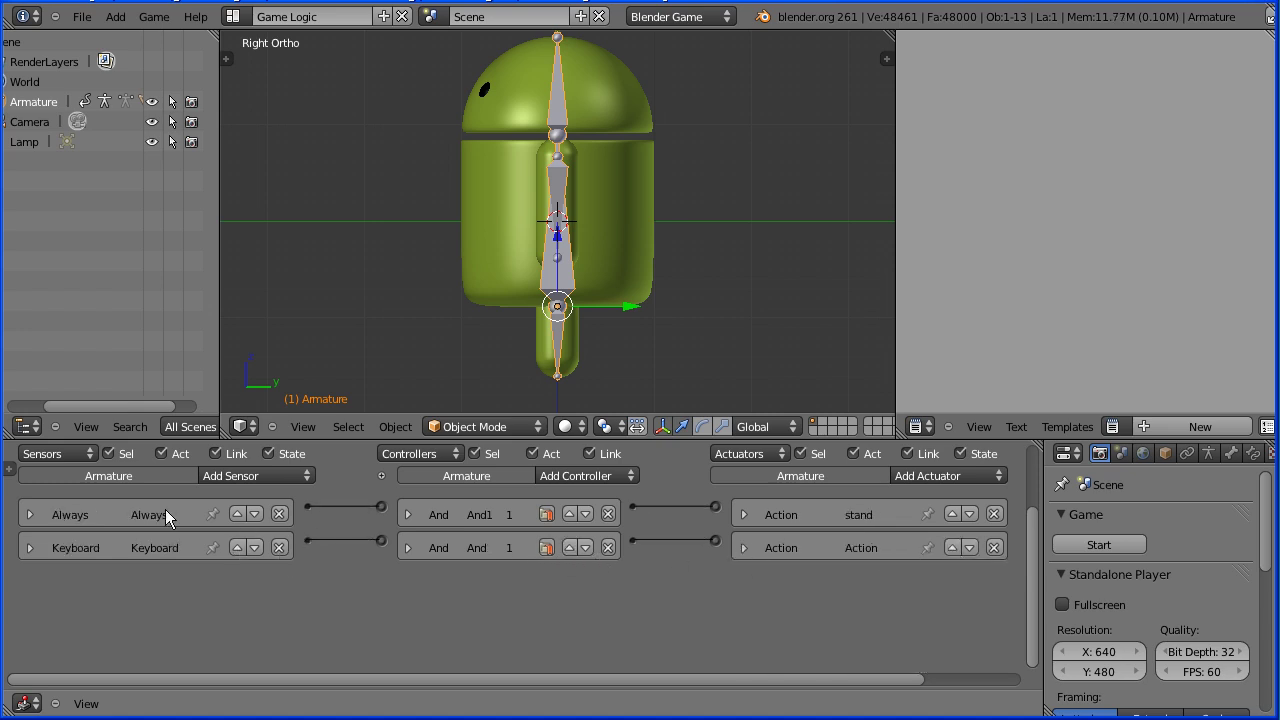
# Expand the Keyboard sensor and rename it as forward.
pyautogui.click(32, 547)
pyautogui.click(156, 547)
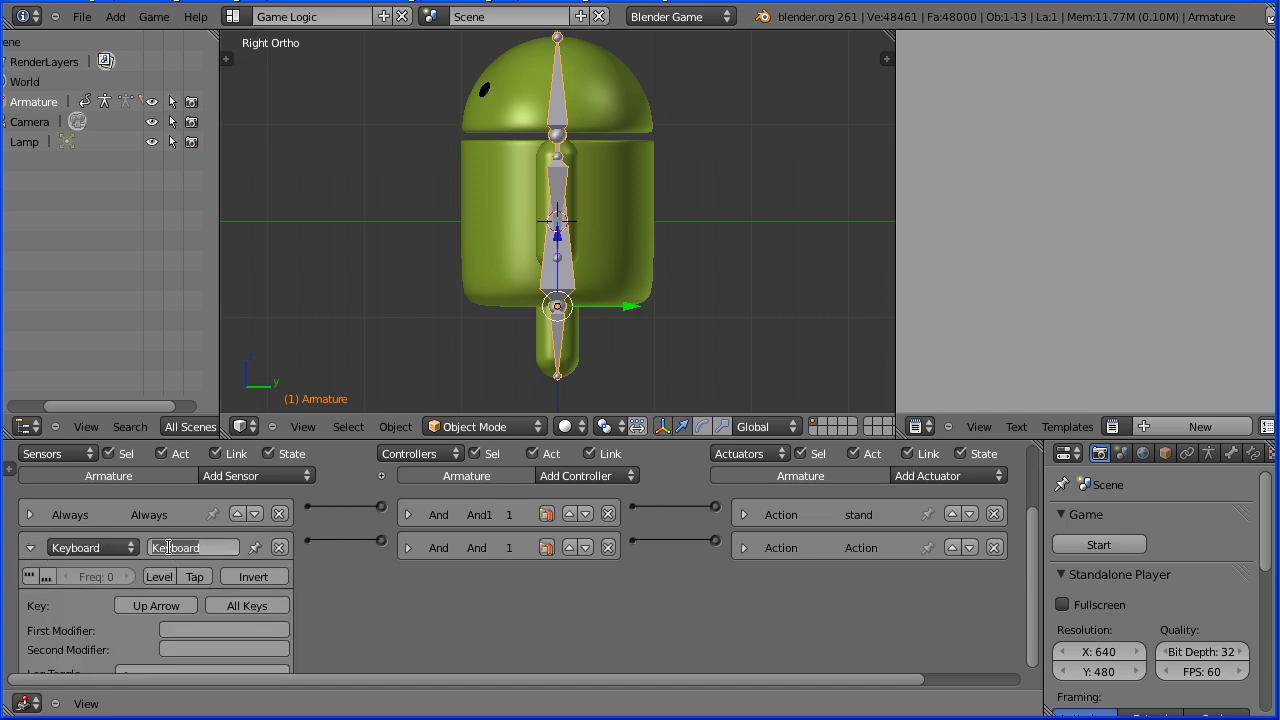
pyautogui.write('forward')
pyautogui.press('Return')
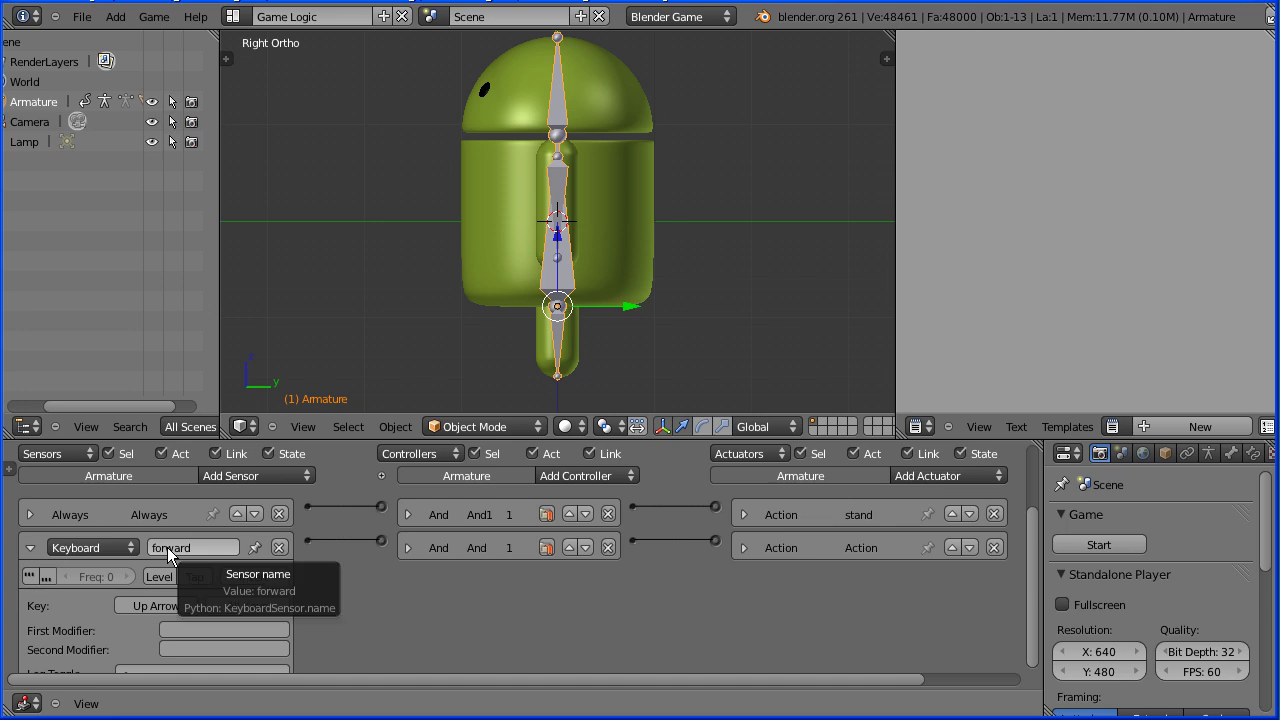
# Rename the Action actuator that plays the walk action as walk, and collapse it and the forward sensor.
pyautogui.click(741, 548)
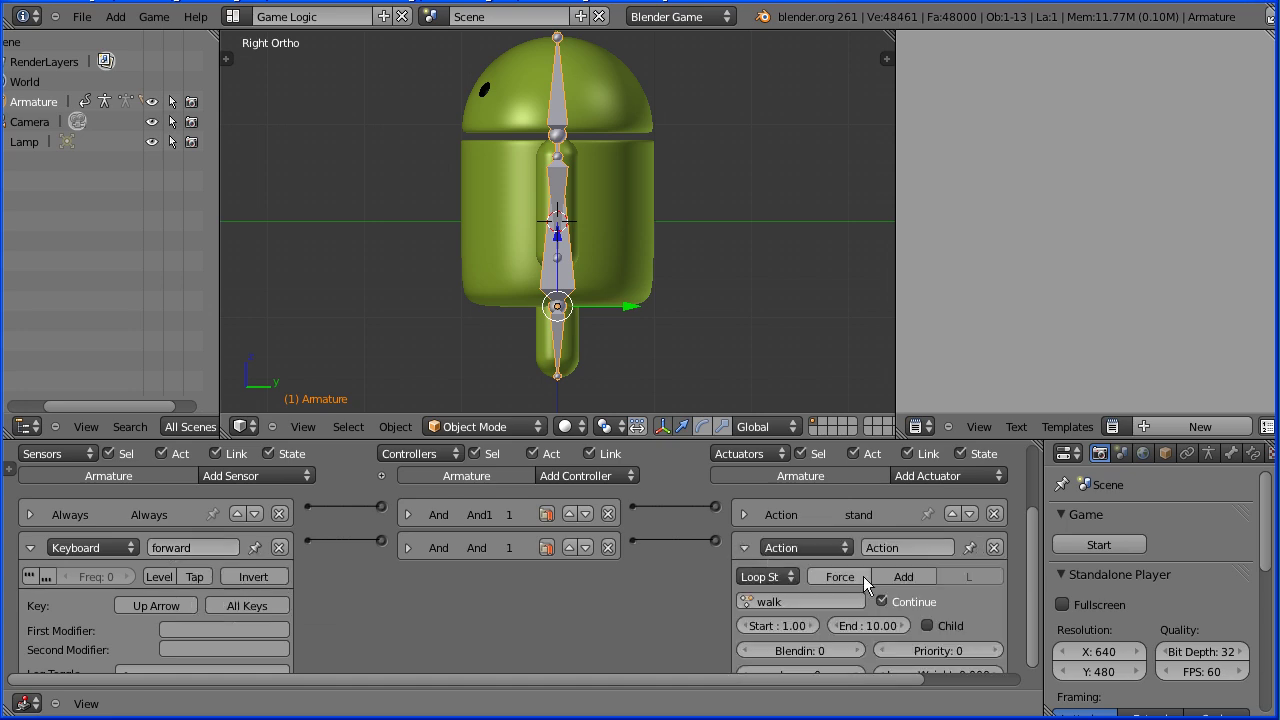
pyautogui.click(890, 545)
pyautogui.write('w')
pyautogui.press('Return')
pyautogui.click(35, 548)
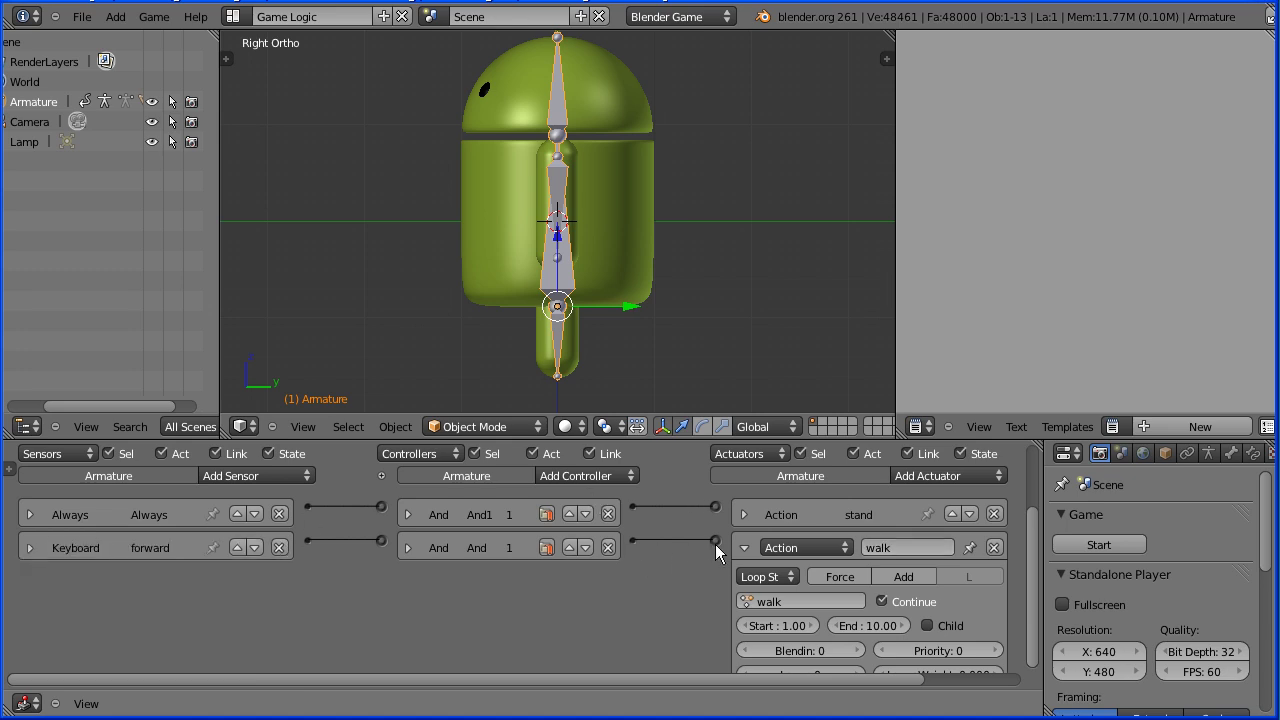
pyautogui.click(742, 547)
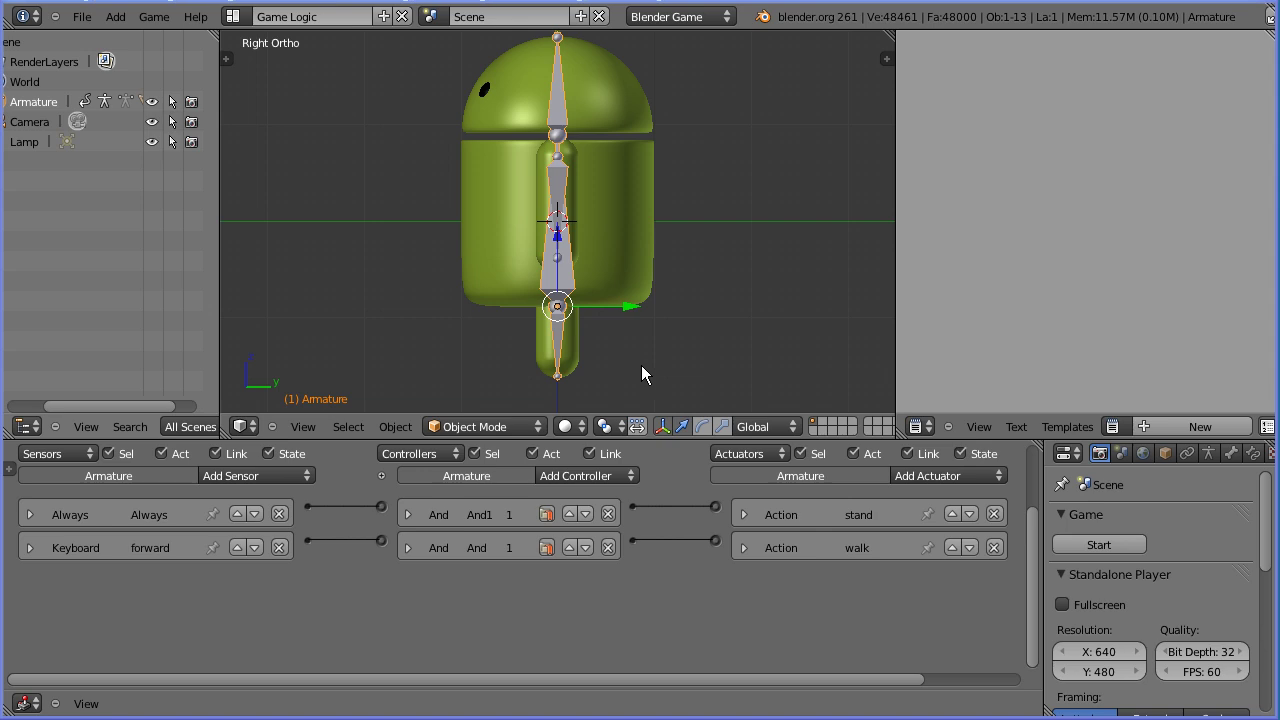
# Add a Motion actuator with a Y location of -0.05 and link it to the forward sensor's And controller.
pyautogui.click(934, 478)
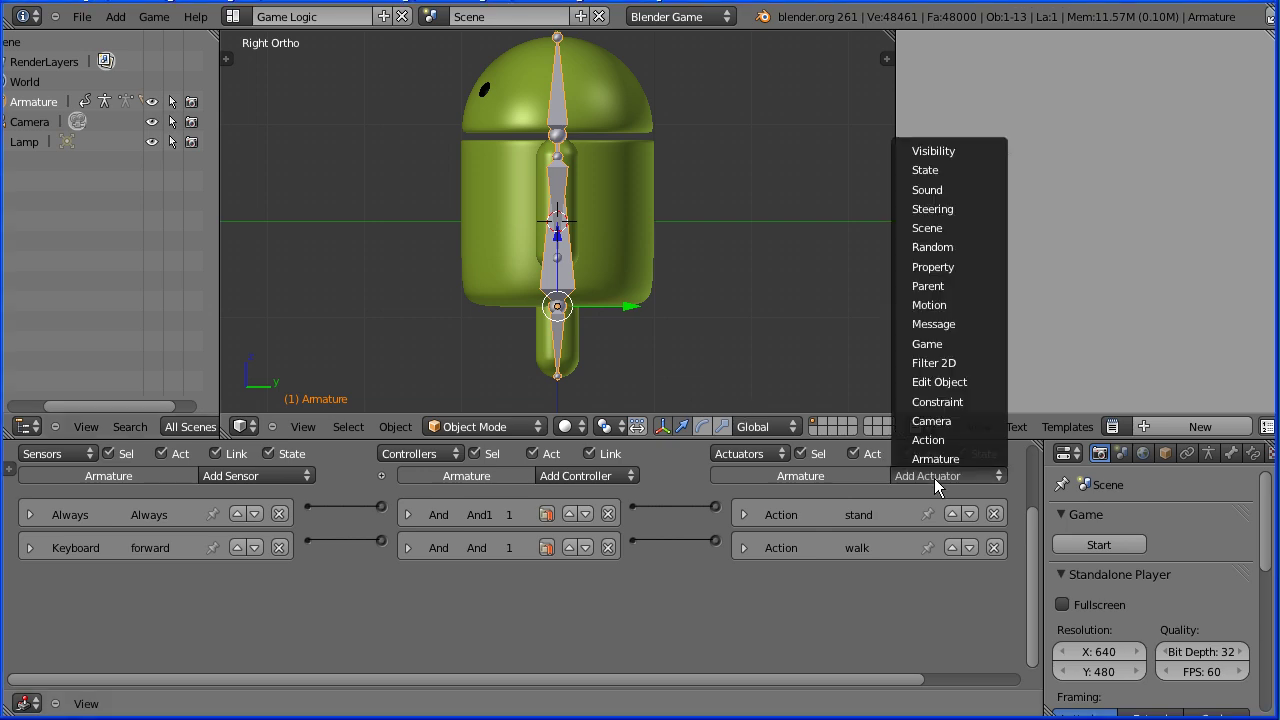
pyautogui.click(975, 306)
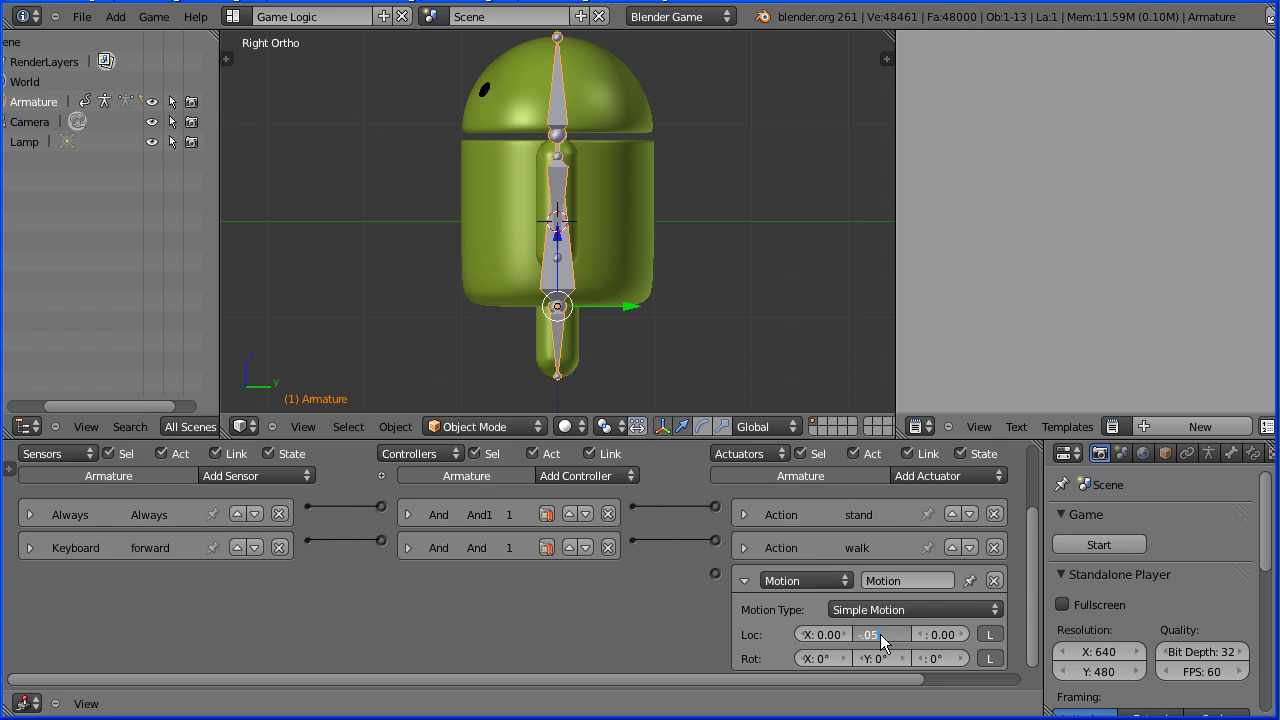
pyautogui.moveTo(630, 538); pyautogui.dragTo(721, 574)
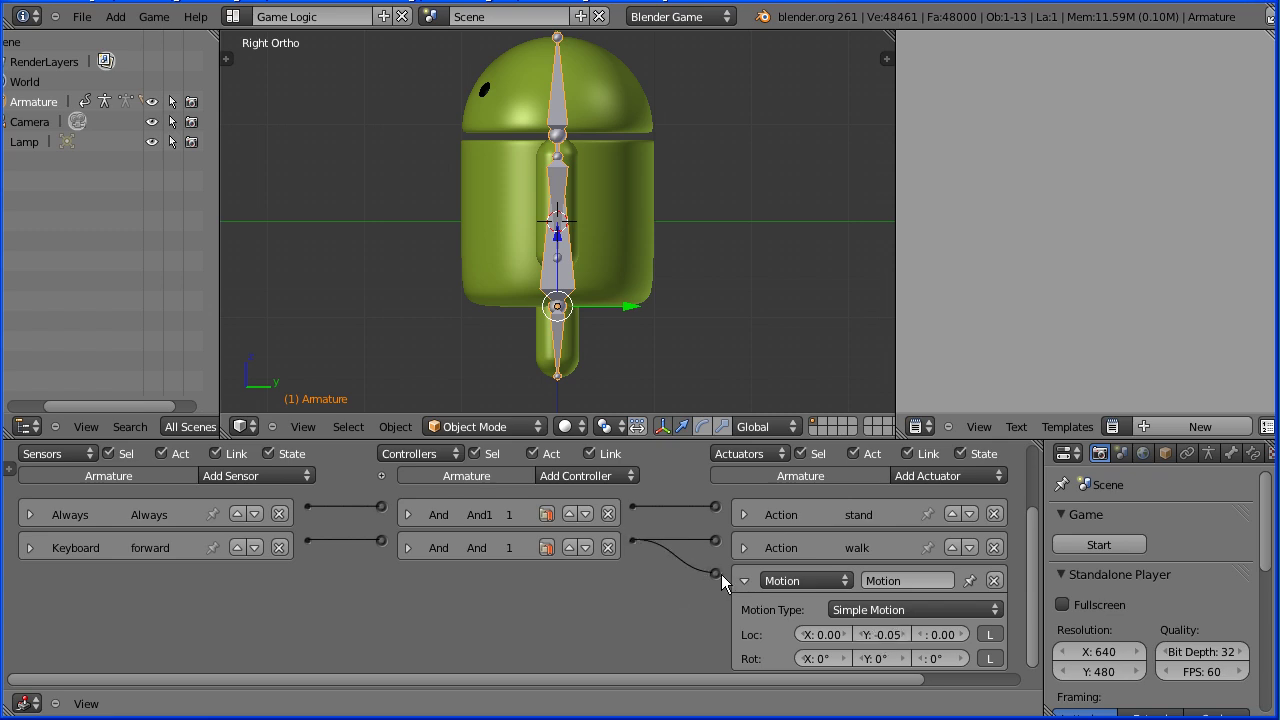
# Run the game, test walking forward with the Up Arrow control, and exit the game.
pyautogui.click(1108, 544)
pyautogui.press('Up')
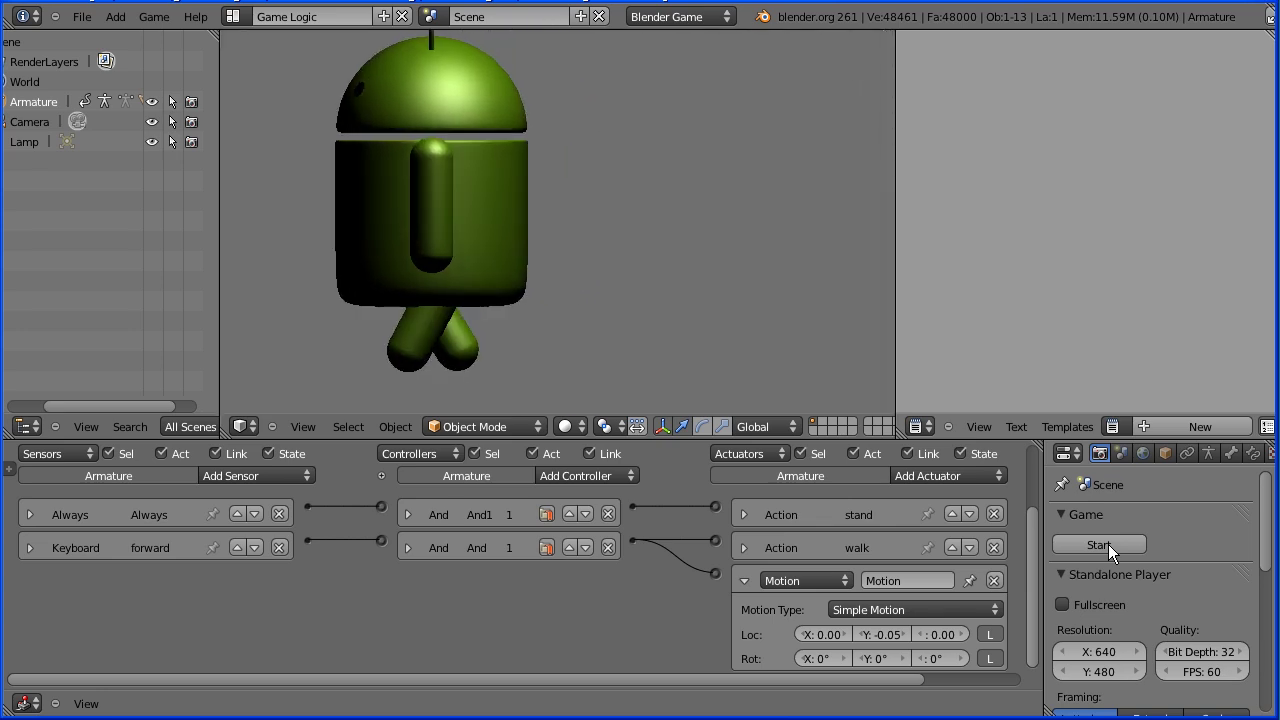
pyautogui.press('Escape')
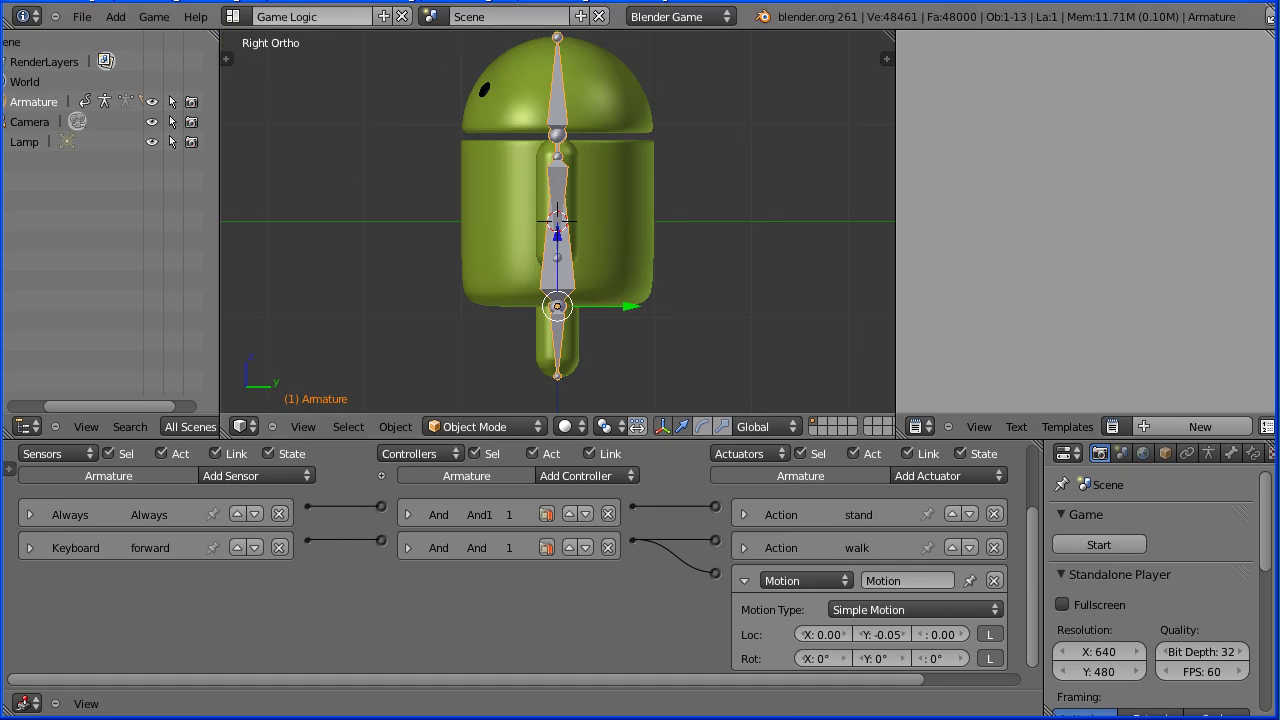
# Rename the Motion actuator as forward and collapse it.
pyautogui.click(908, 581)
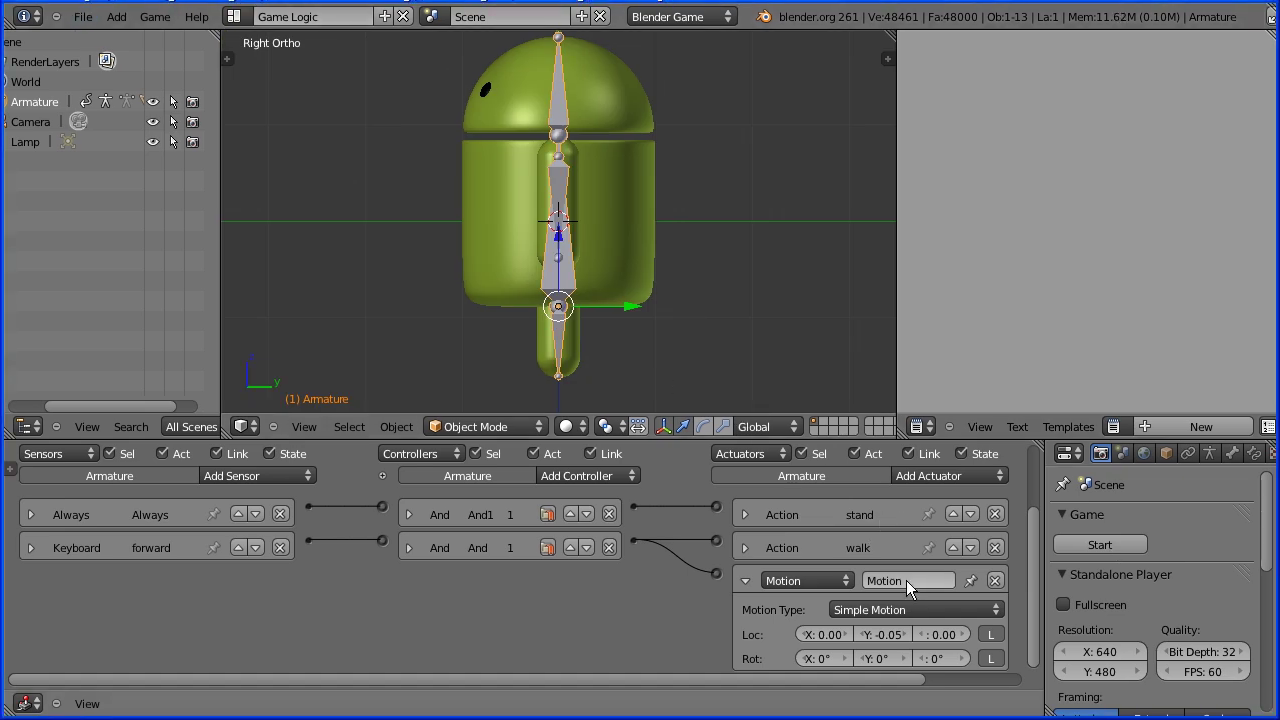
pyautogui.write('forward')
pyautogui.press('Return')
pyautogui.click(745, 581)
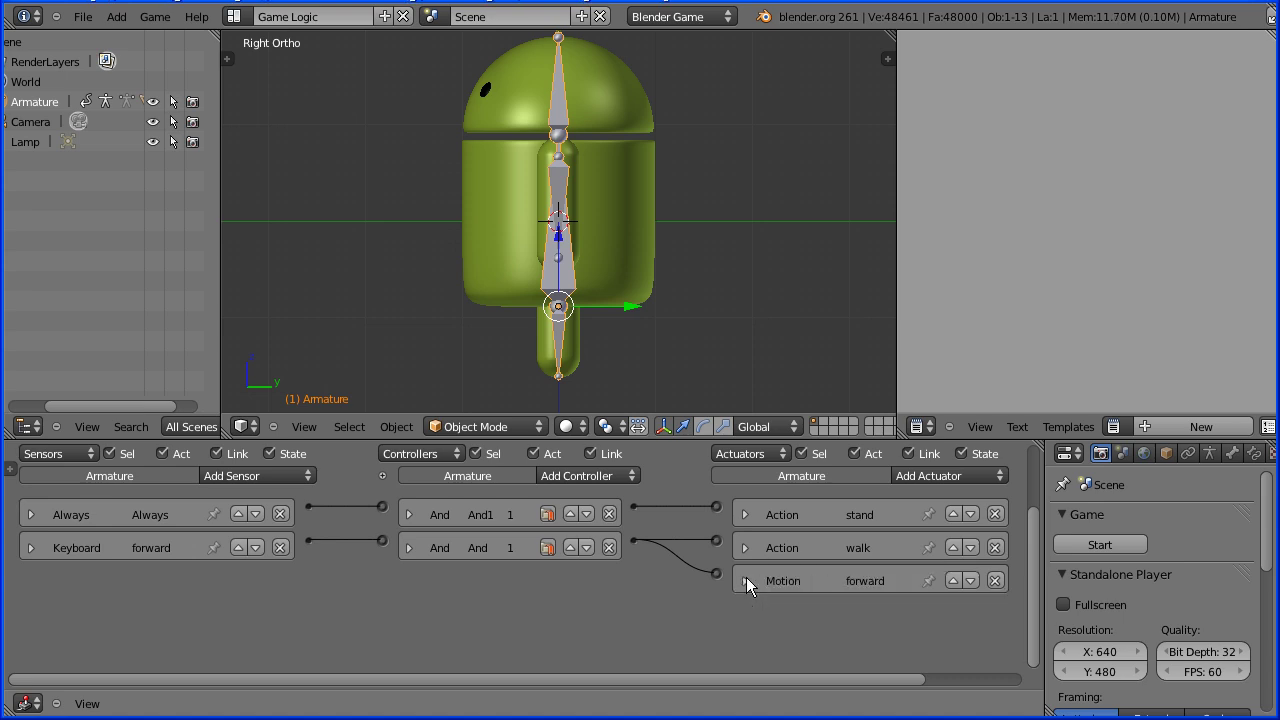
# Add another Keyboard sensor, And controller and Motion actuator to the armature for turning.
pyautogui.click(276, 474)
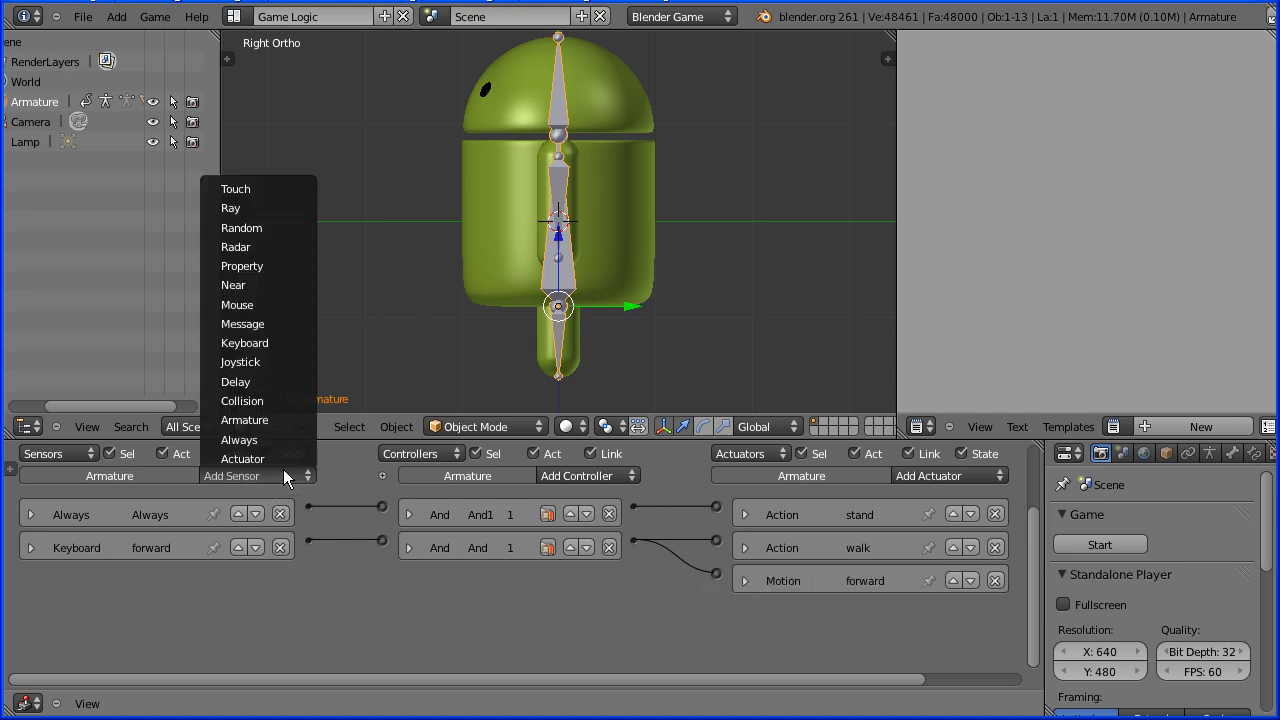
pyautogui.click(300, 344)
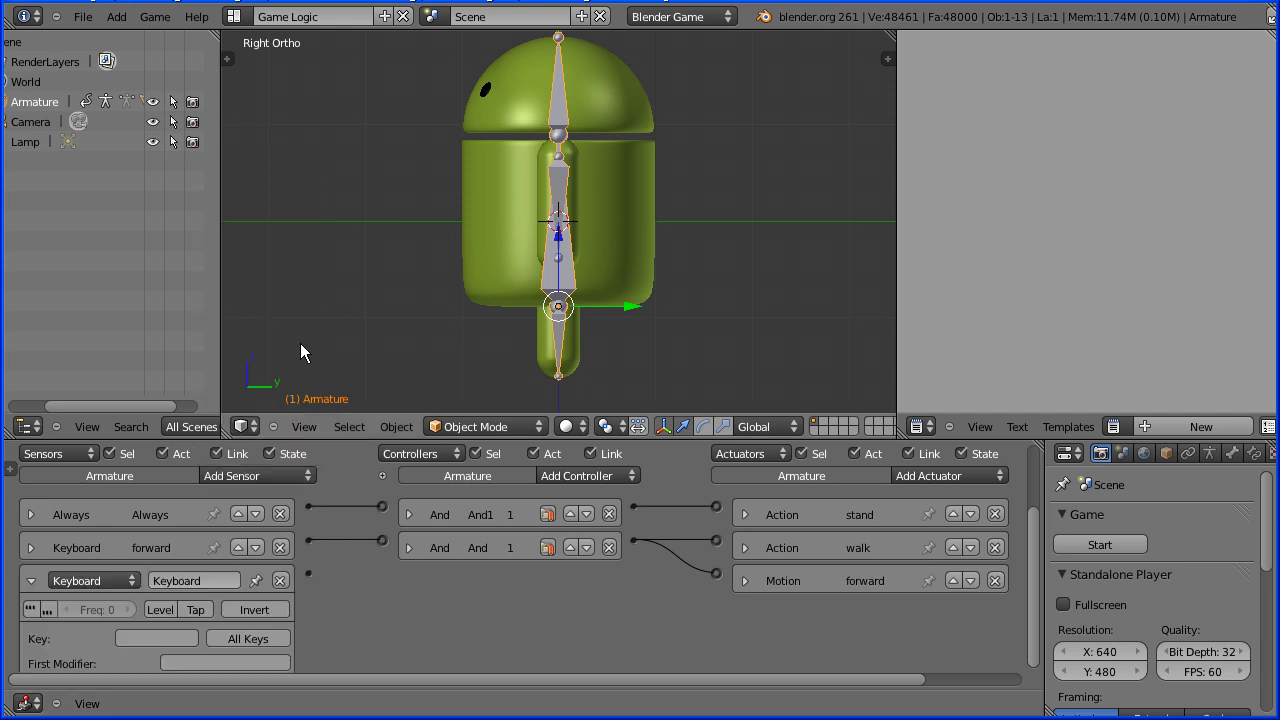
pyautogui.click(598, 477)
pyautogui.click(600, 494)
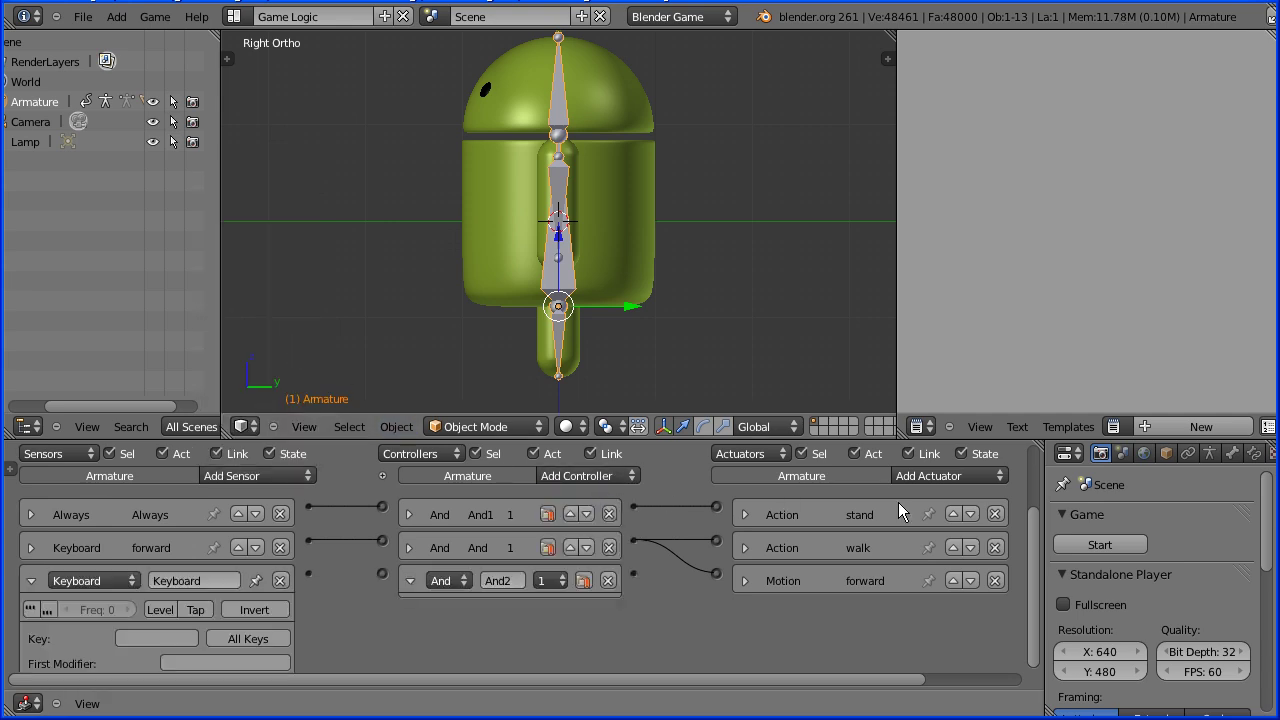
pyautogui.click(958, 481)
pyautogui.click(985, 305)
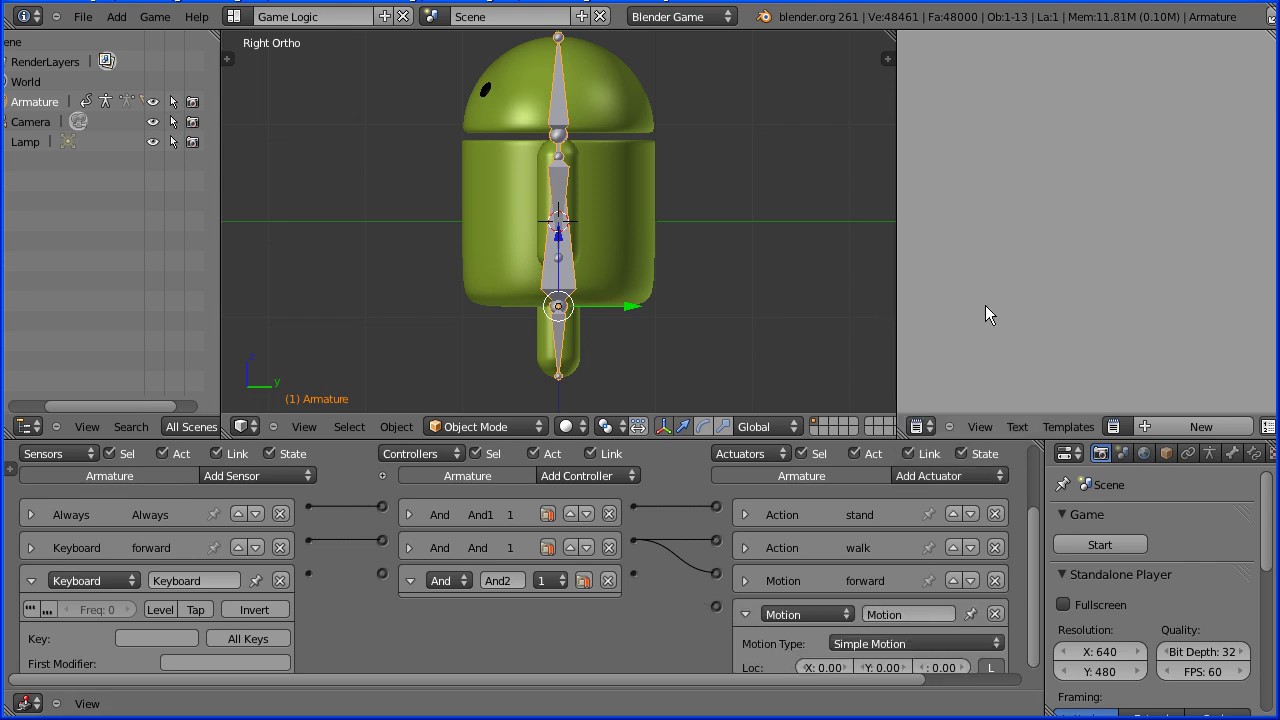
# Set the new Keyboard sensor's key to Left Arrow and rename the sensor as left.
pyautogui.click(173, 636)
pyautogui.press('Left')
pyautogui.click(195, 578)
pyautogui.write('left')
pyautogui.press('Return')
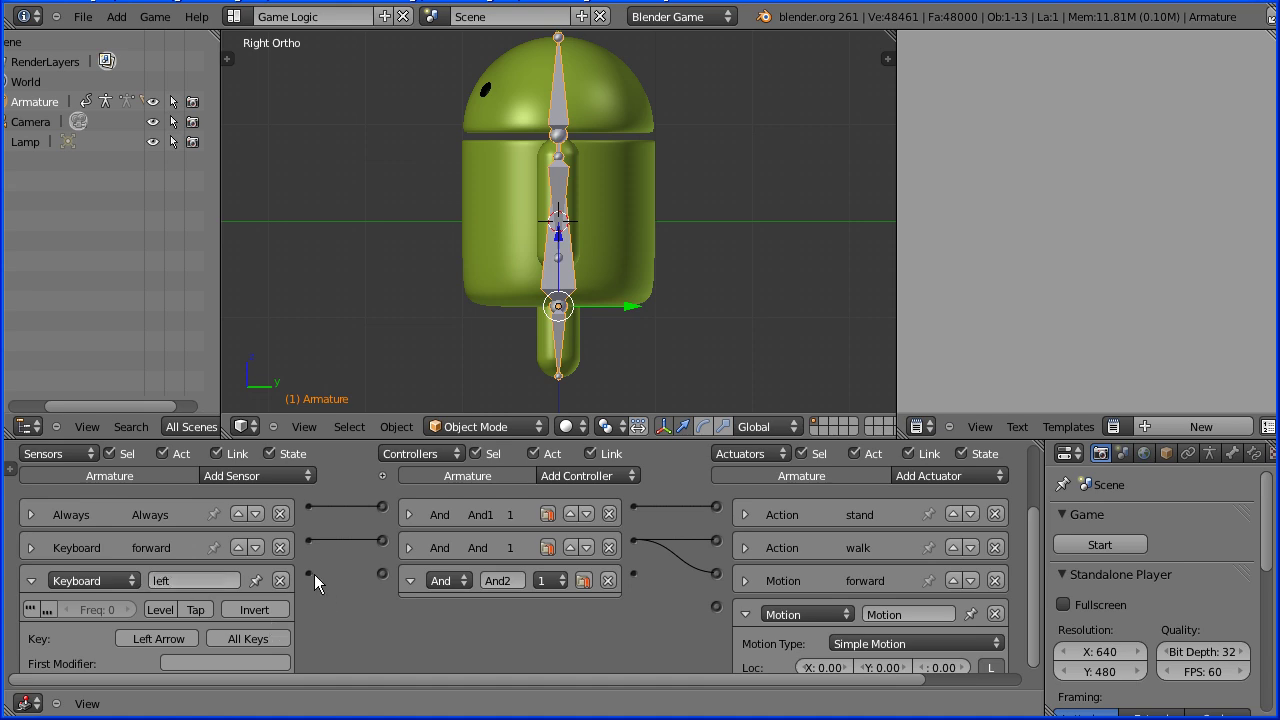
# Link the left sensor through the And2 controller to the new Motion actuator.
pyautogui.moveTo(385, 575); pyautogui.dragTo(383, 574)
pyautogui.moveTo(634, 574); pyautogui.dragTo(727, 604)
pyautogui.moveTo(1034, 583); pyautogui.dragTo(1039, 629)
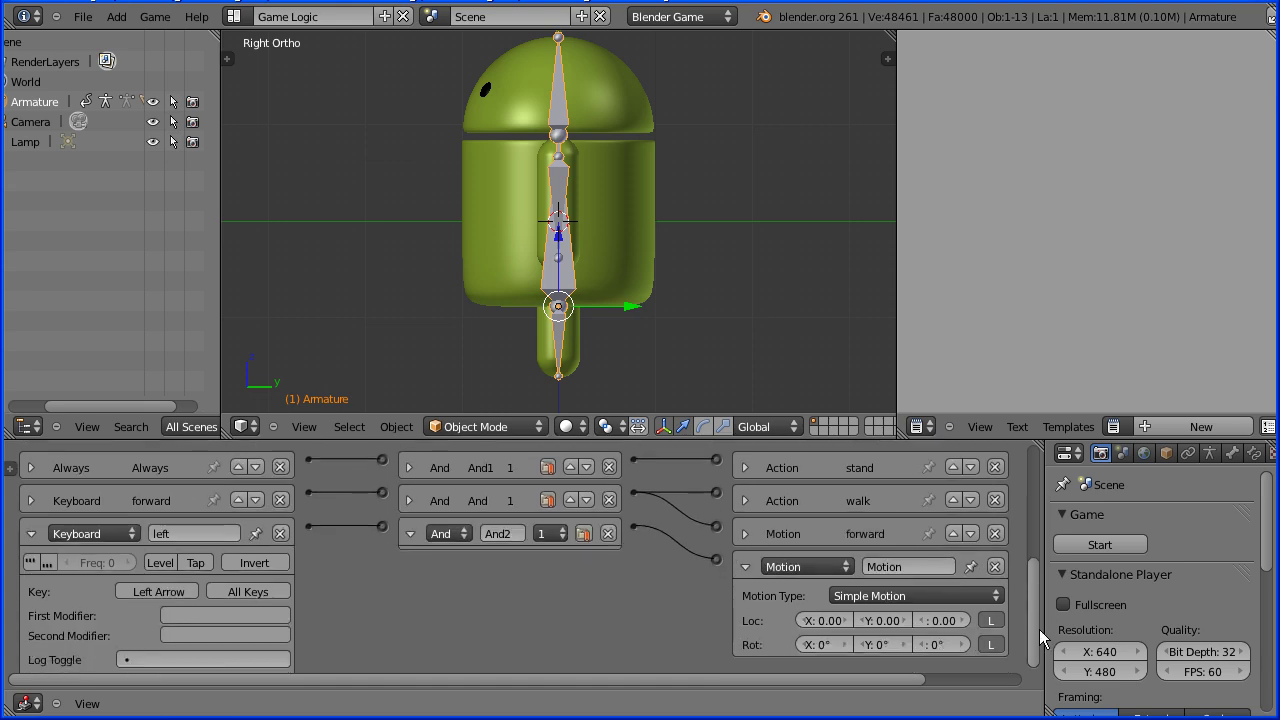
# Set the new Motion actuator's Z rotation to 1° and rename the actuator as left.
pyautogui.write('1')
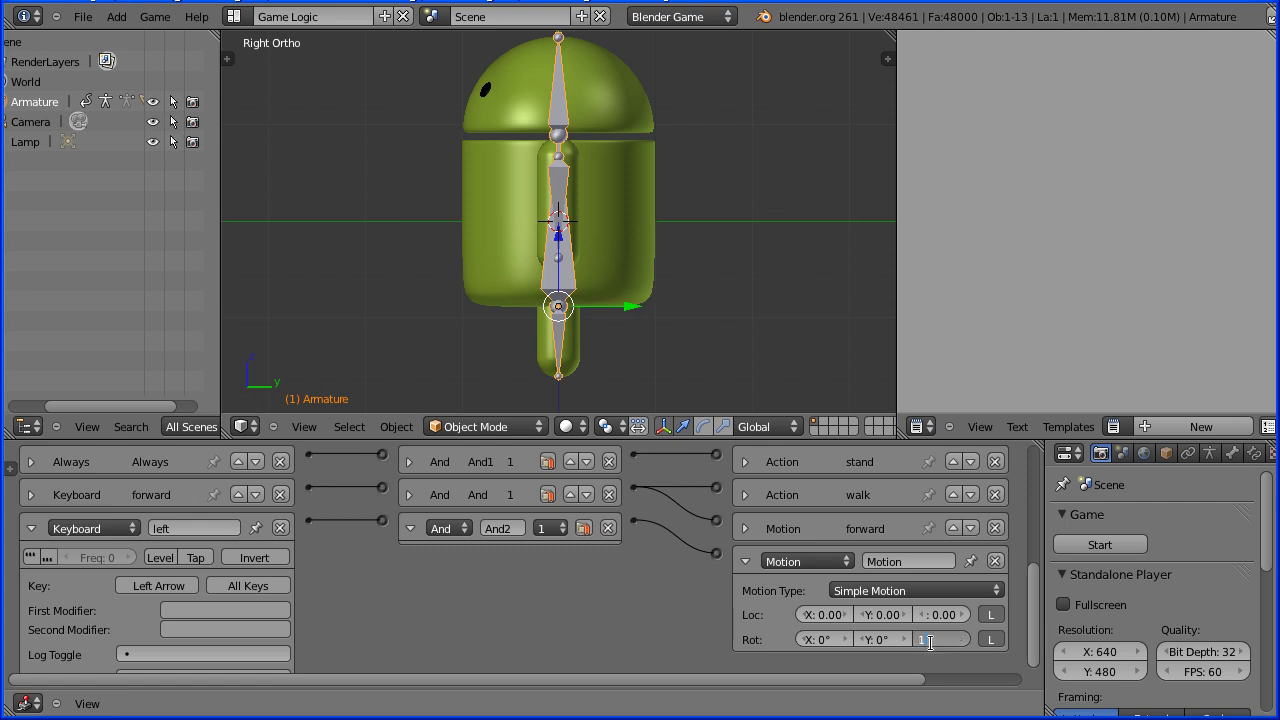
pyautogui.click(912, 560)
pyautogui.write('left')
pyautogui.press('Return')
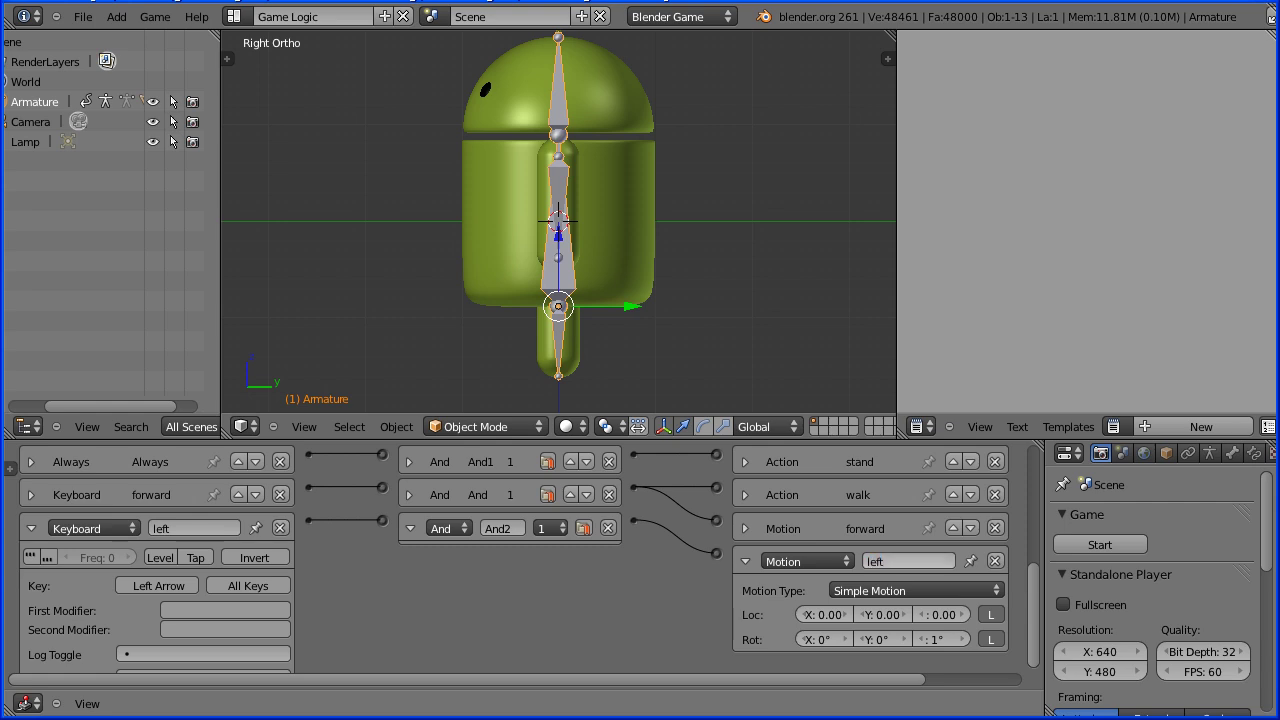
# Link the And2 controller to the walk Action actuator as well.
pyautogui.scroll(2, 1039, 594)
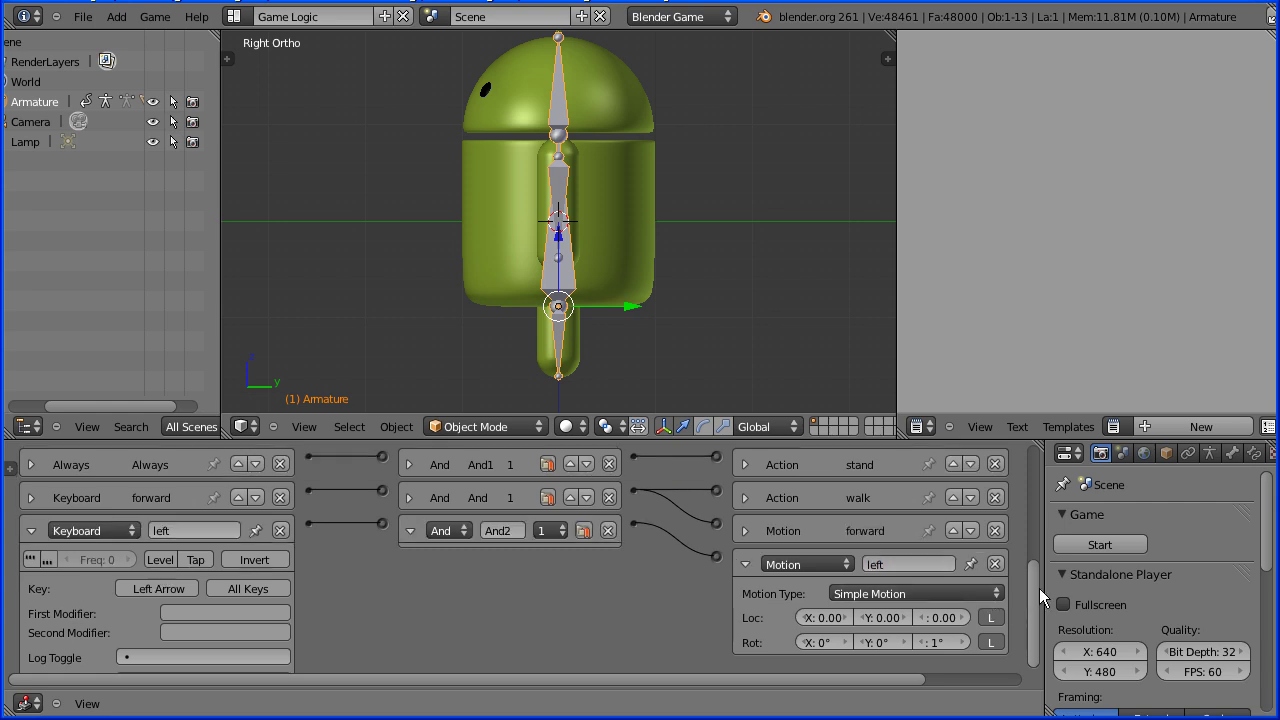
pyautogui.moveTo(633, 565); pyautogui.dragTo(717, 531)
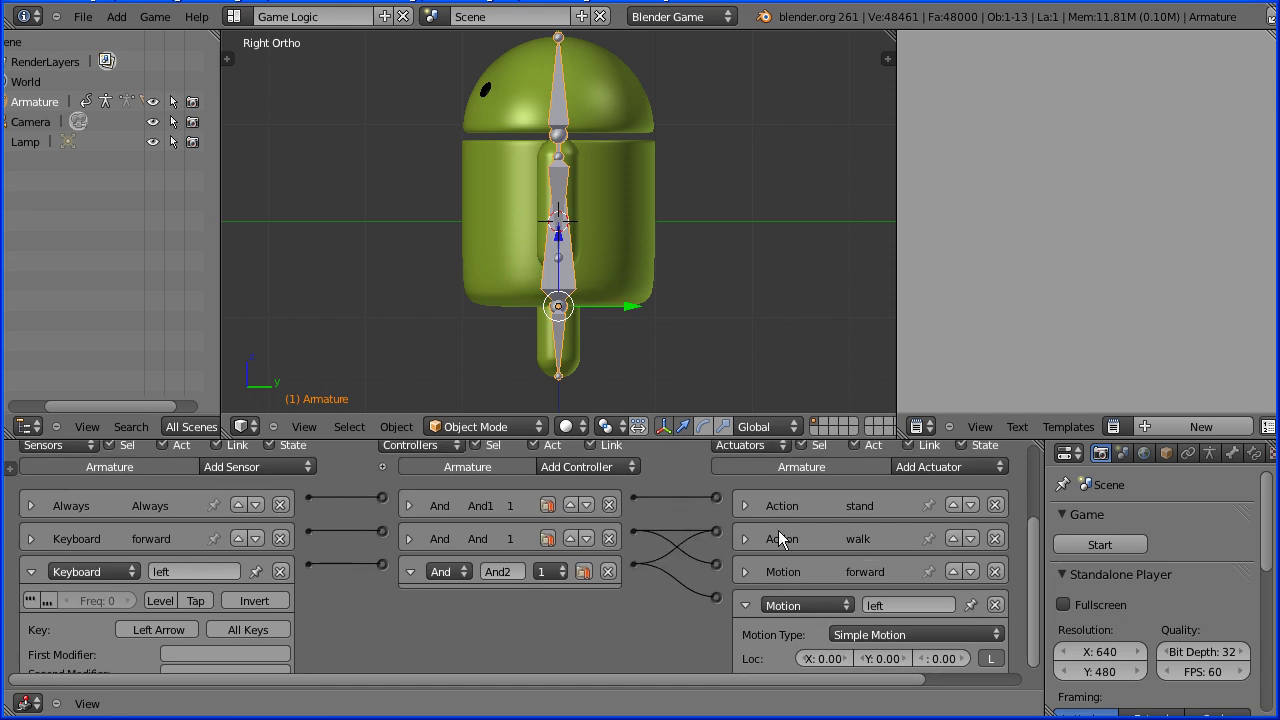
# Switch the 3D view to back perspective and run the game to test walking forward and turning left, then stop it.
pyautogui.click(311, 426)
pyautogui.click(395, 283)
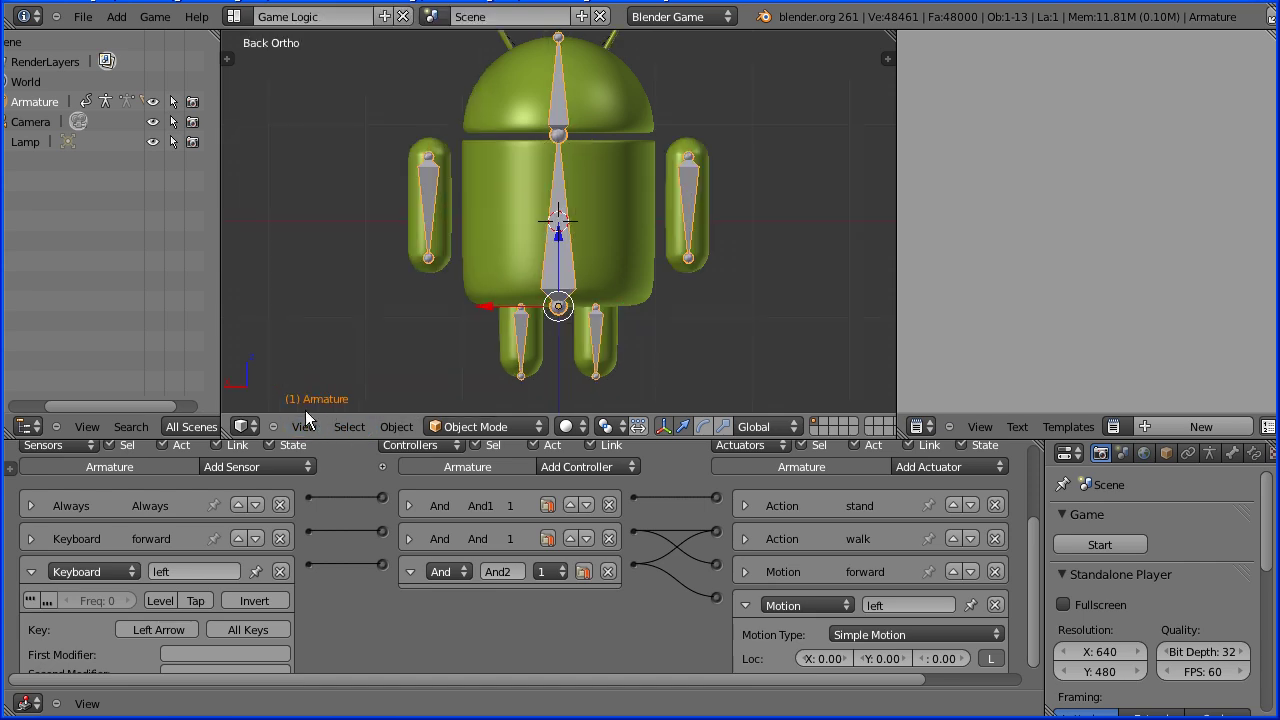
pyautogui.click(313, 426)
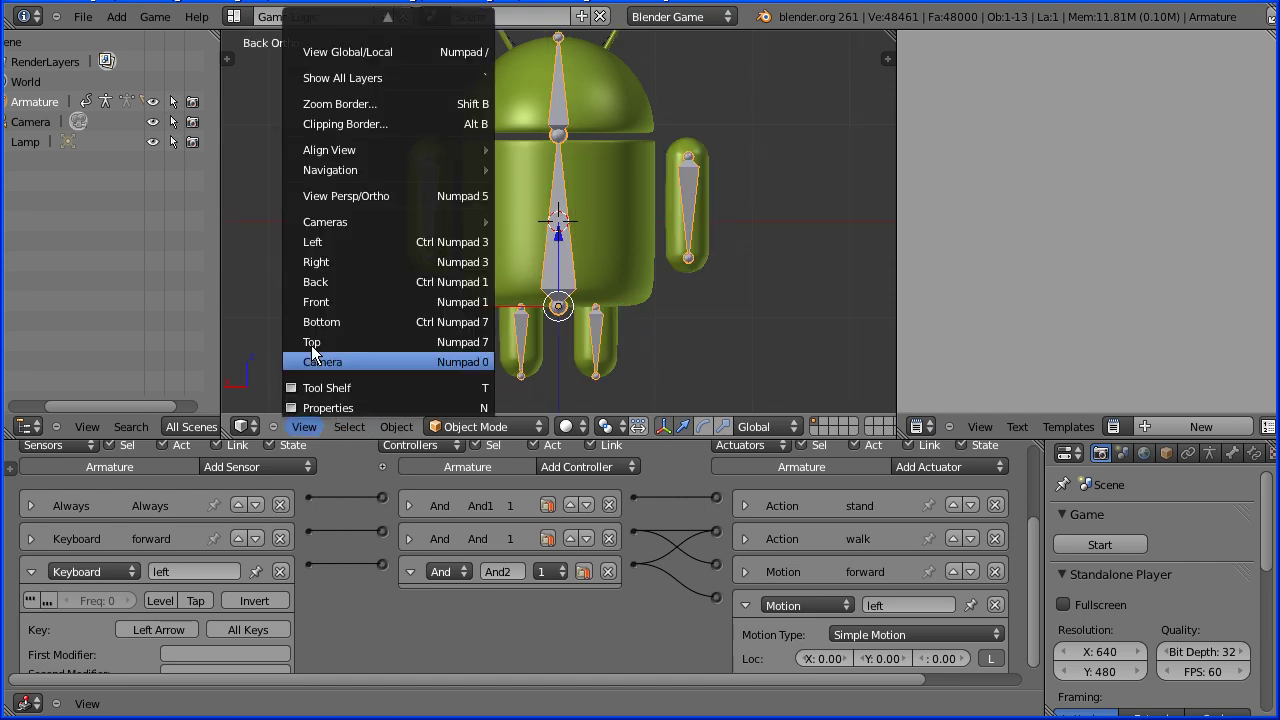
pyautogui.click(416, 205)
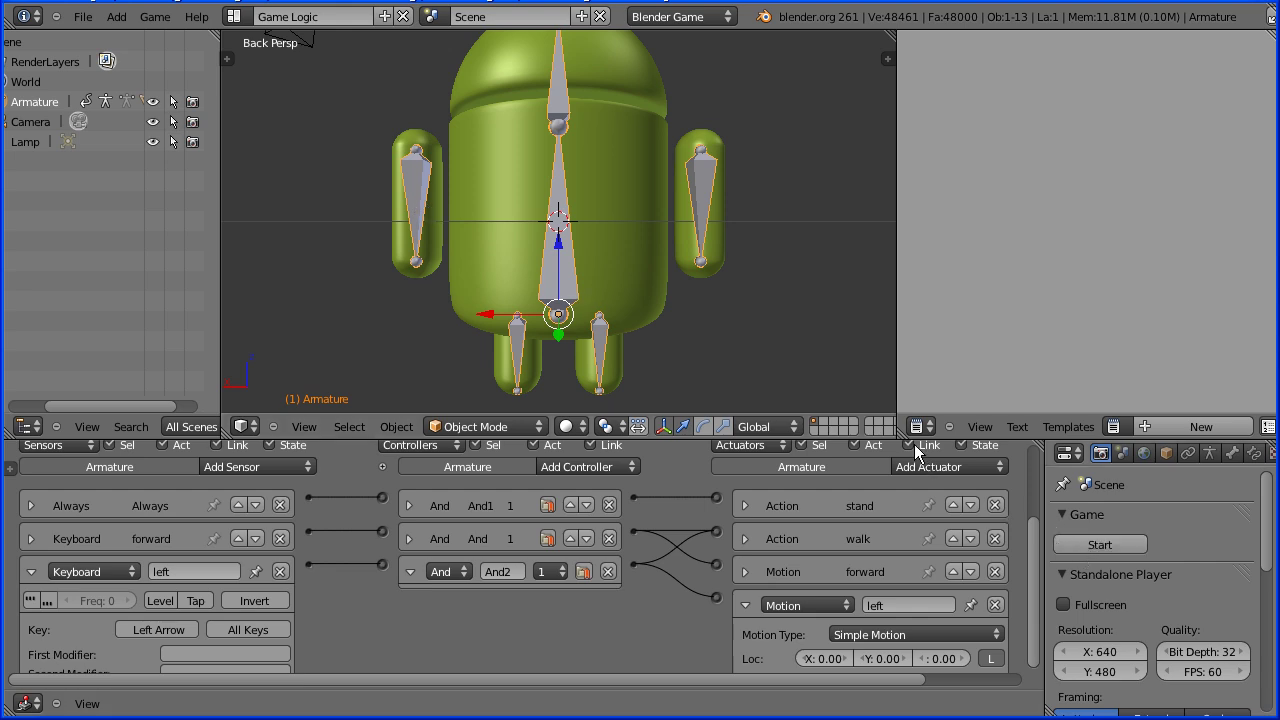
pyautogui.press('Up')
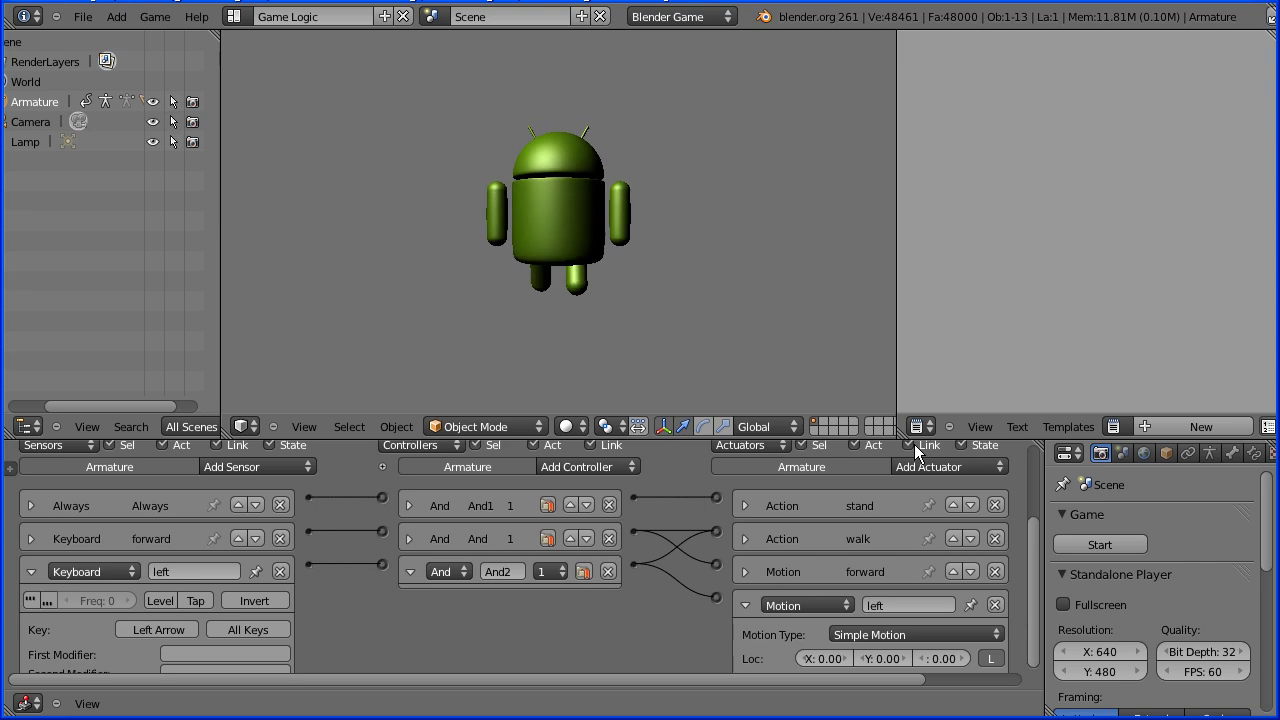
pyautogui.press('Left')
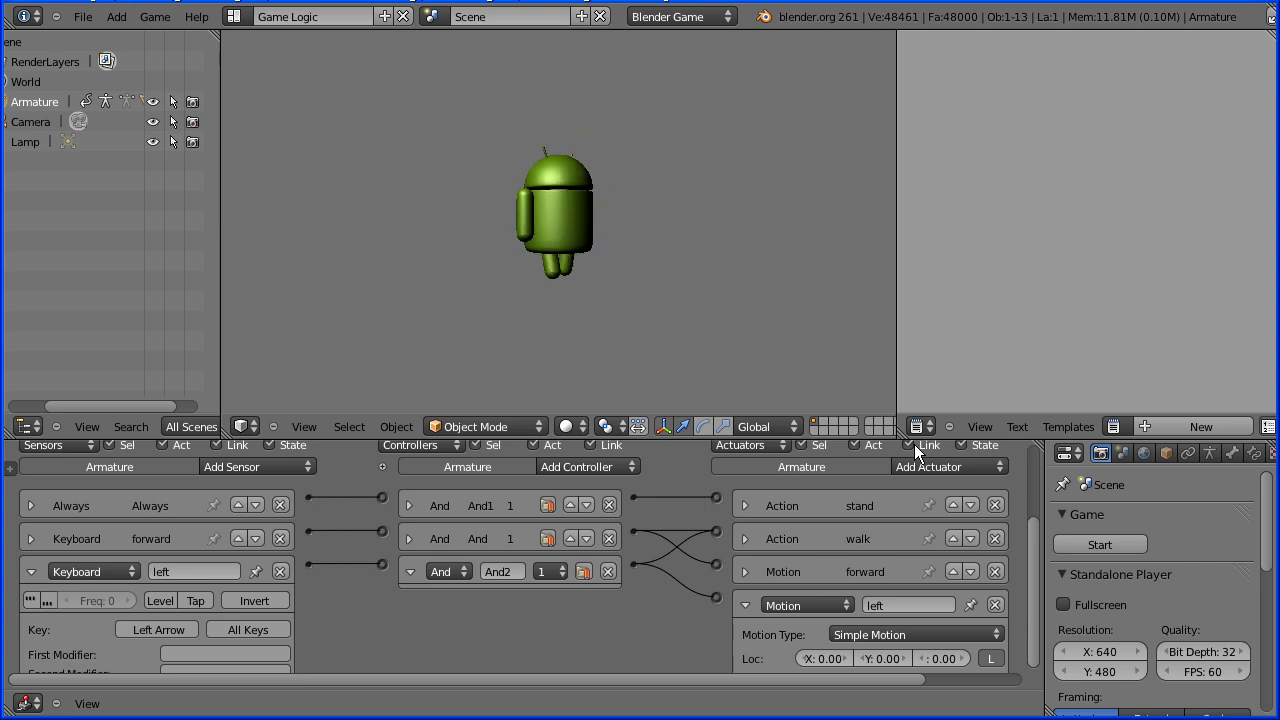
pyautogui.press('Up')
pyautogui.press('Left')
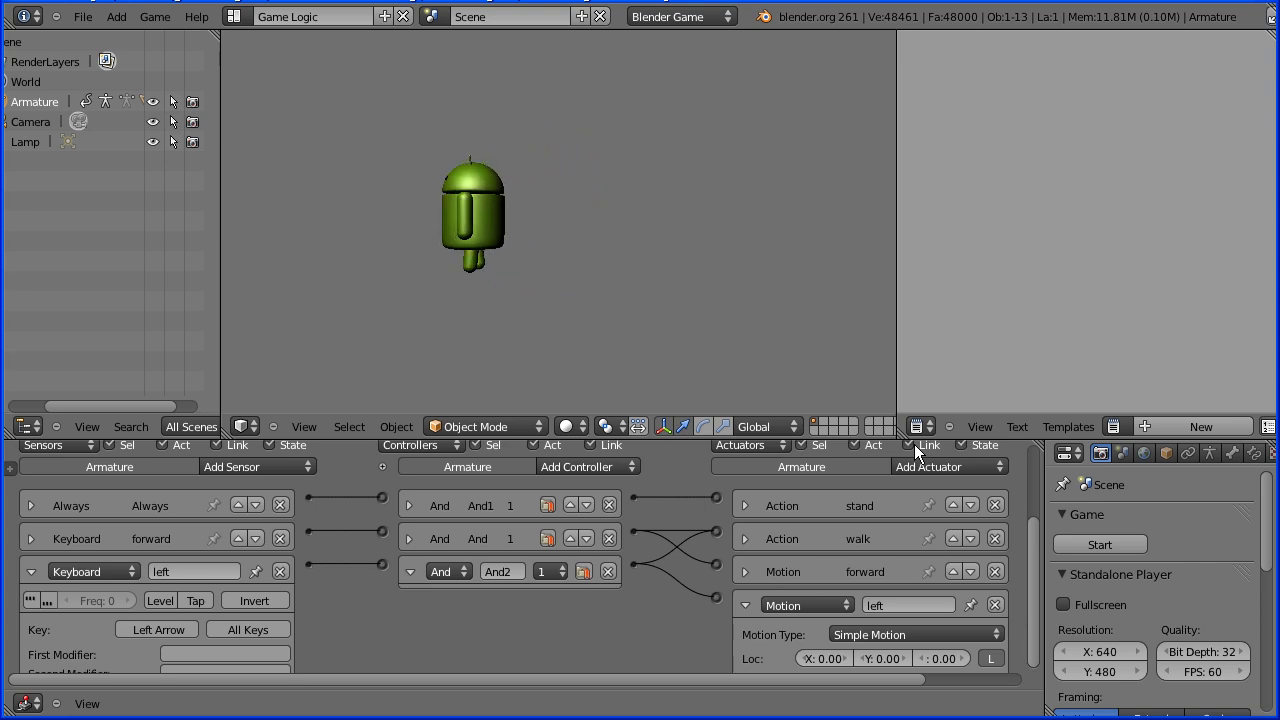
pyautogui.press('Up')
pyautogui.press('Left')
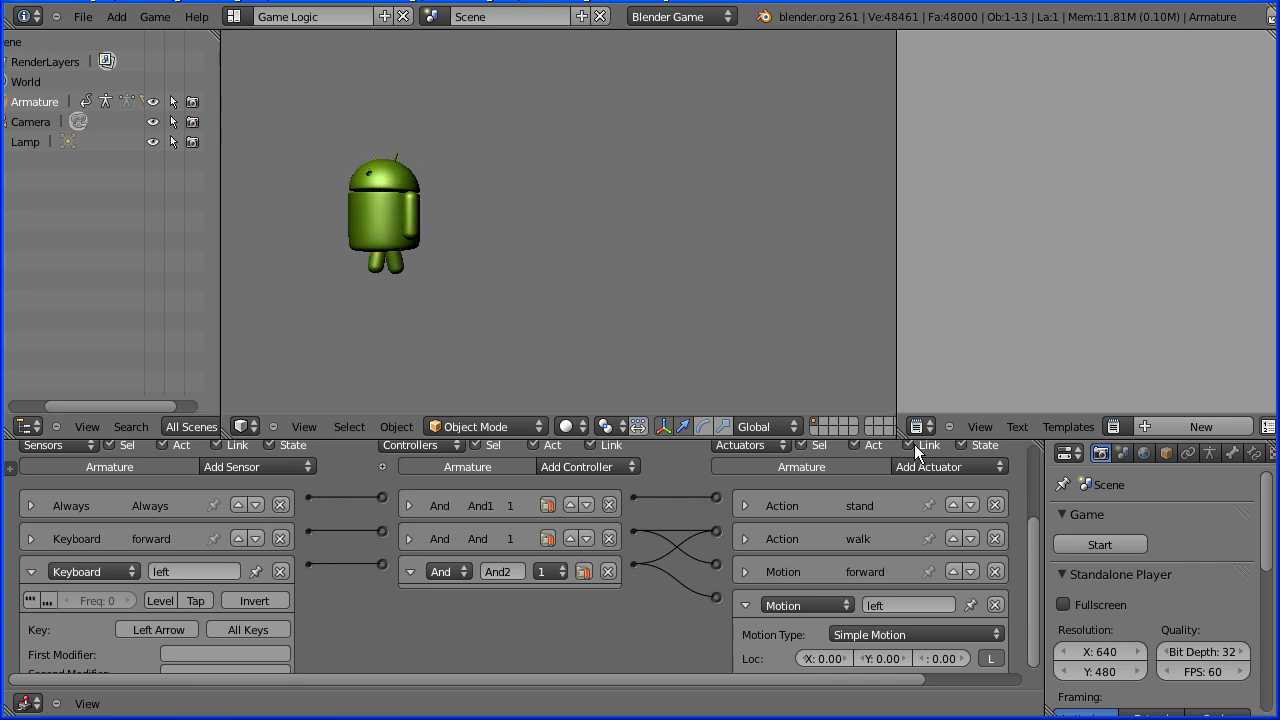
pyautogui.press('Up')
pyautogui.press('Left')
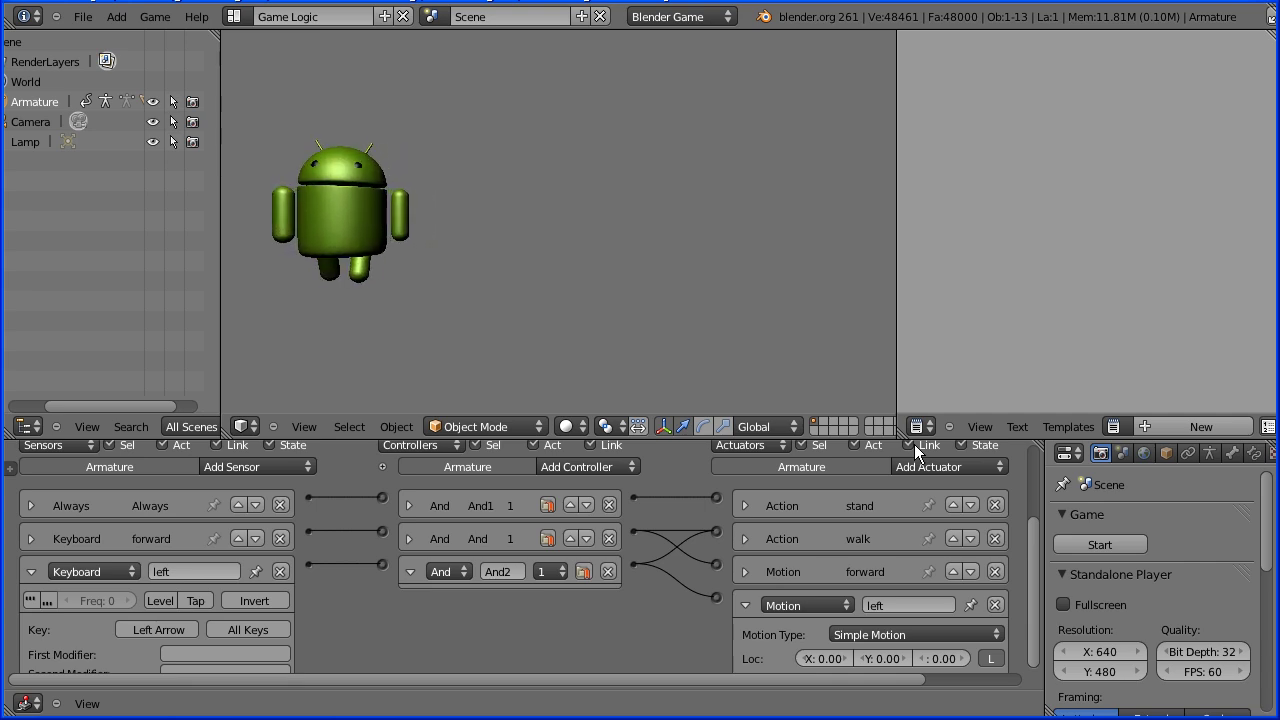
pyautogui.press('Up')
pyautogui.press('Left')
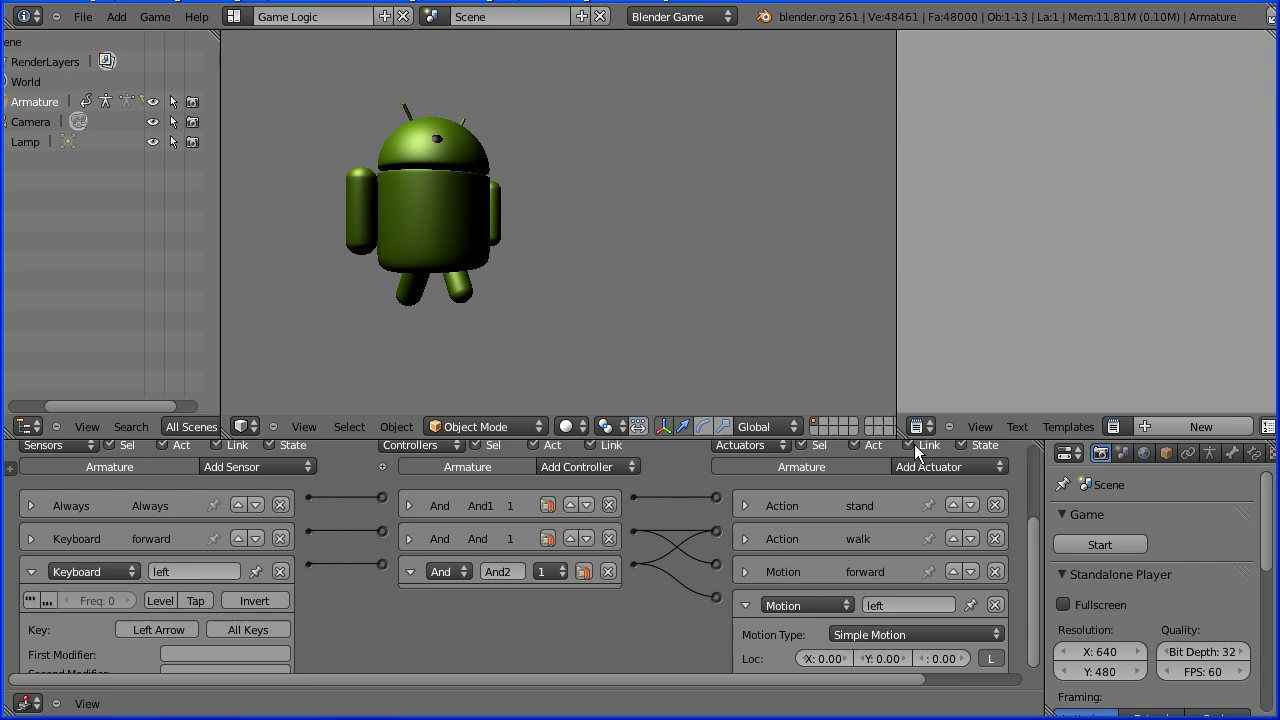
pyautogui.press('Escape')
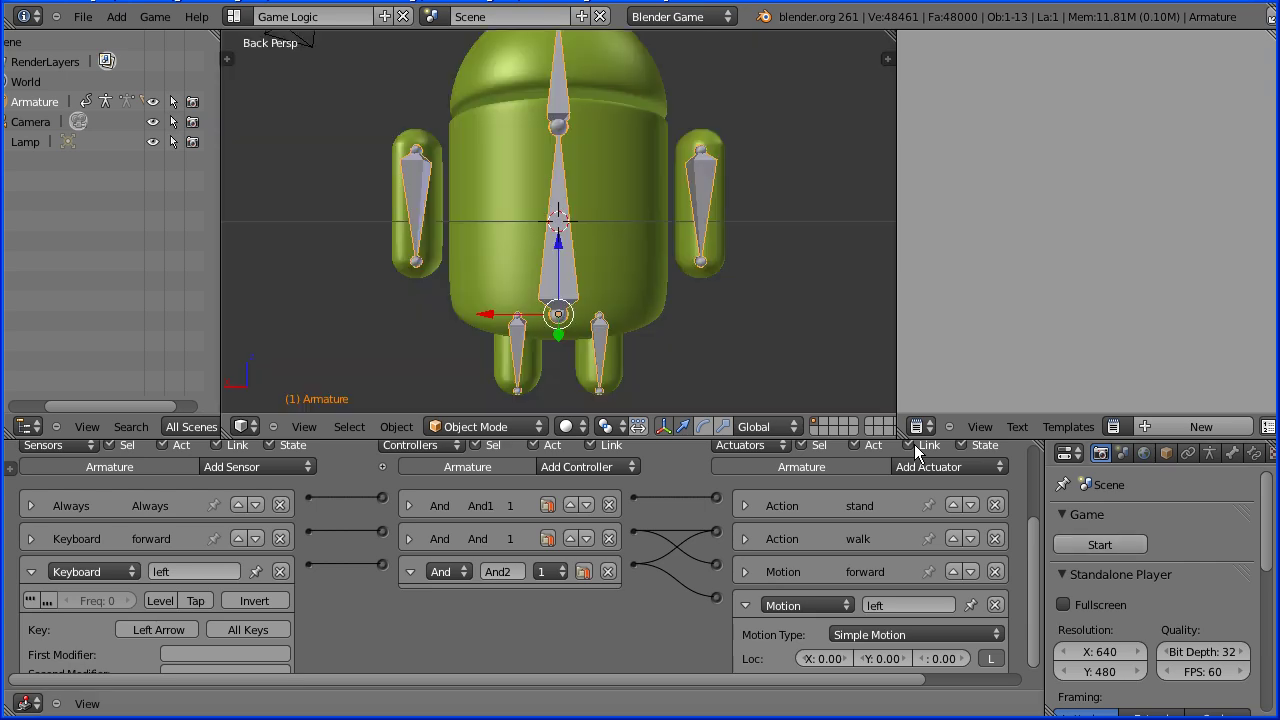
# Collapse the left Keyboard sensor, the And2 controller and the left Motion actuator.
pyautogui.click(31, 573)
pyautogui.click(409, 572)
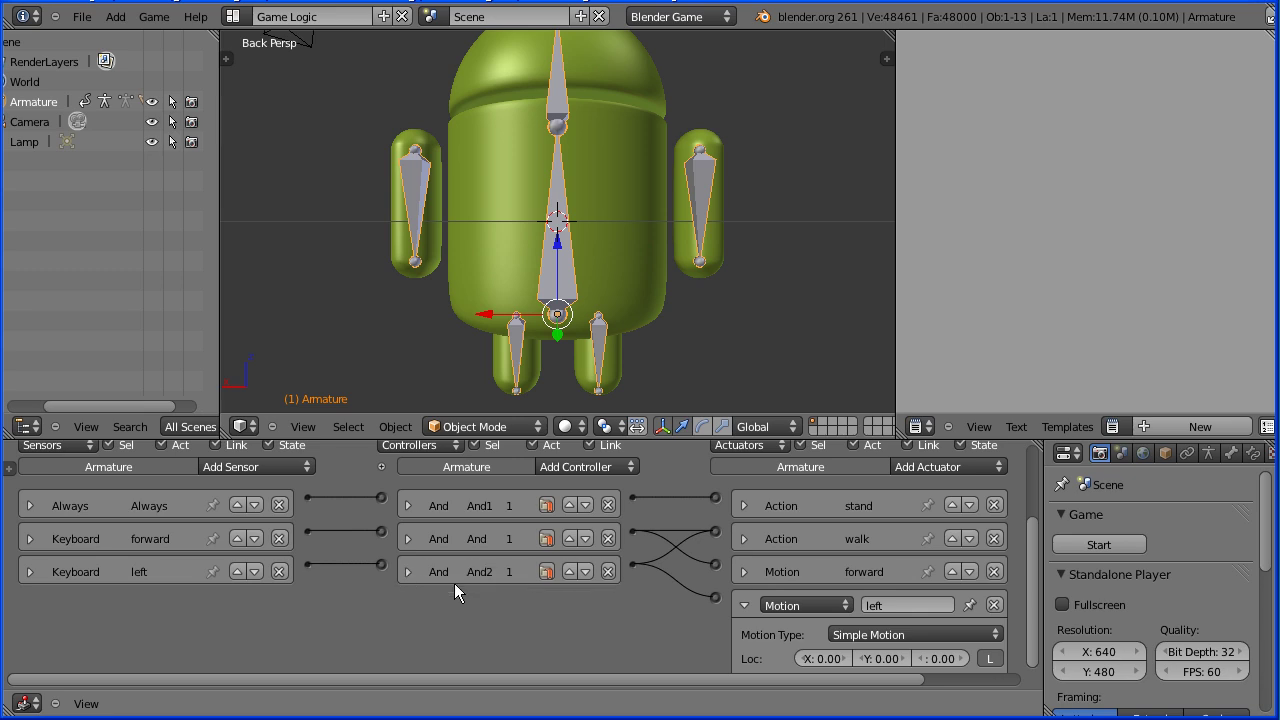
pyautogui.click(745, 601)
# Add a Keyboard sensor, an And controller and a Motion actuator to the armature for turning right.
pyautogui.click(282, 469)
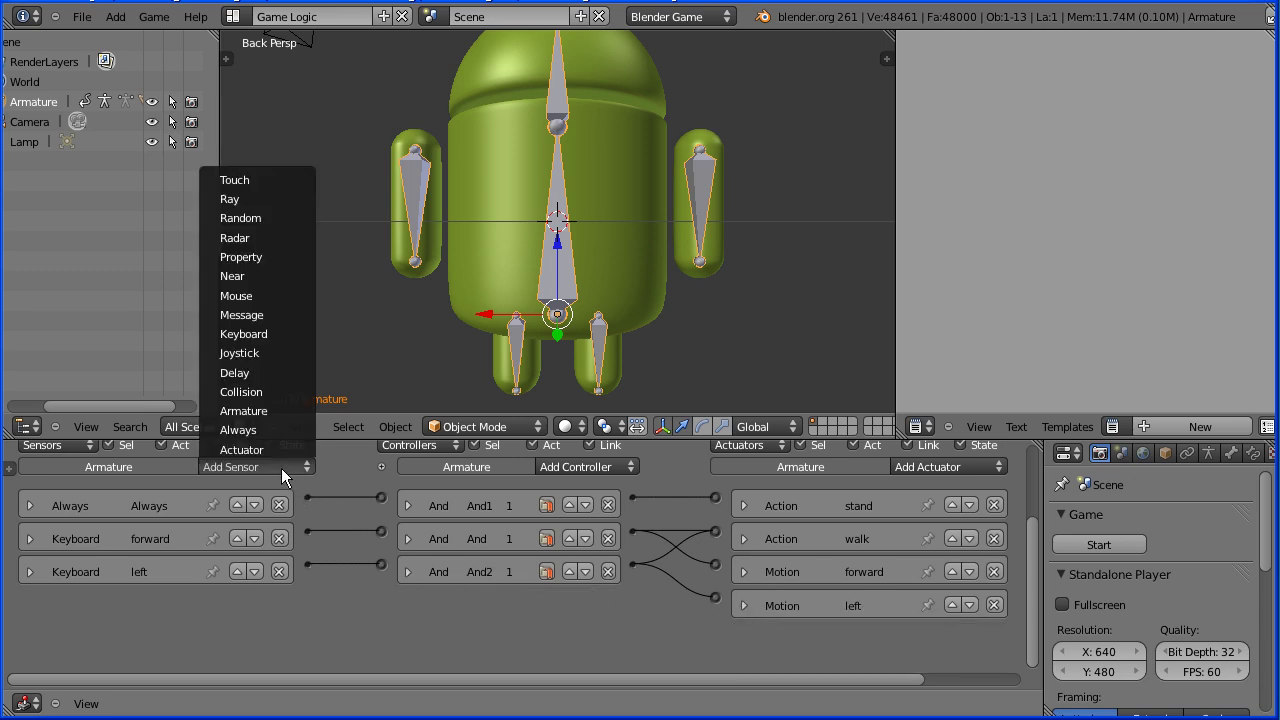
pyautogui.click(285, 334)
pyautogui.click(575, 465)
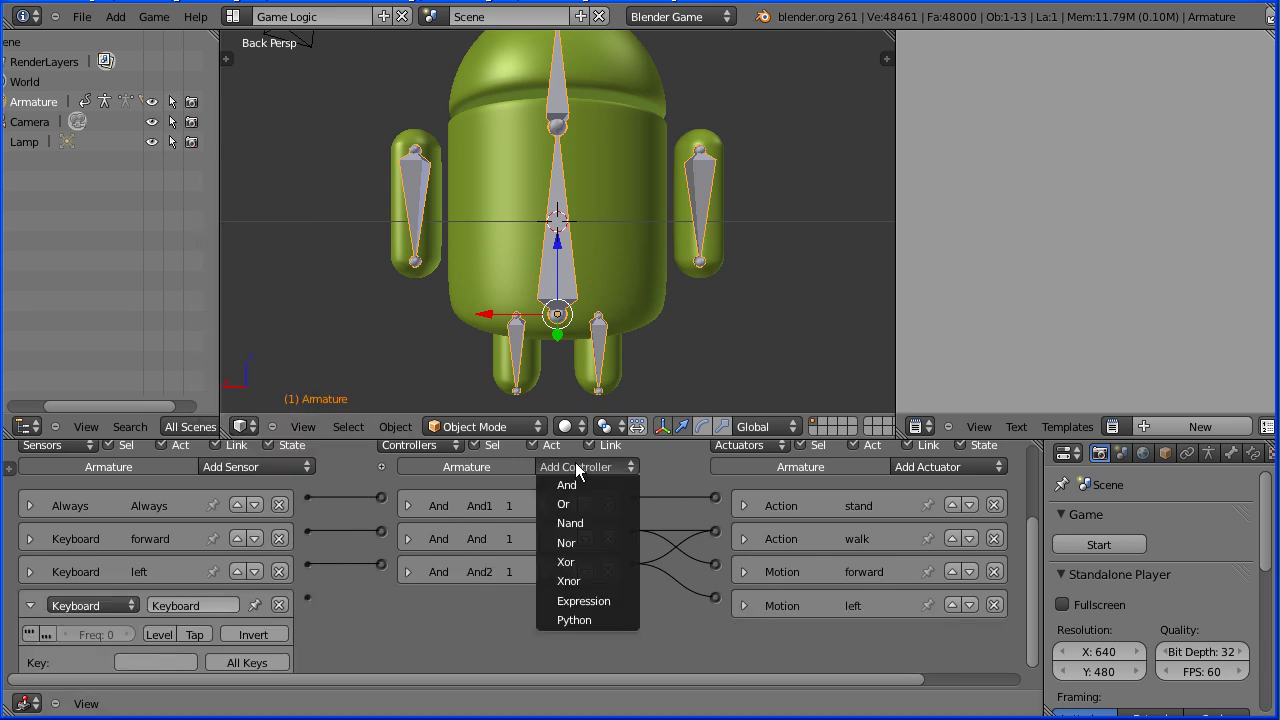
pyautogui.click(610, 486)
pyautogui.click(957, 470)
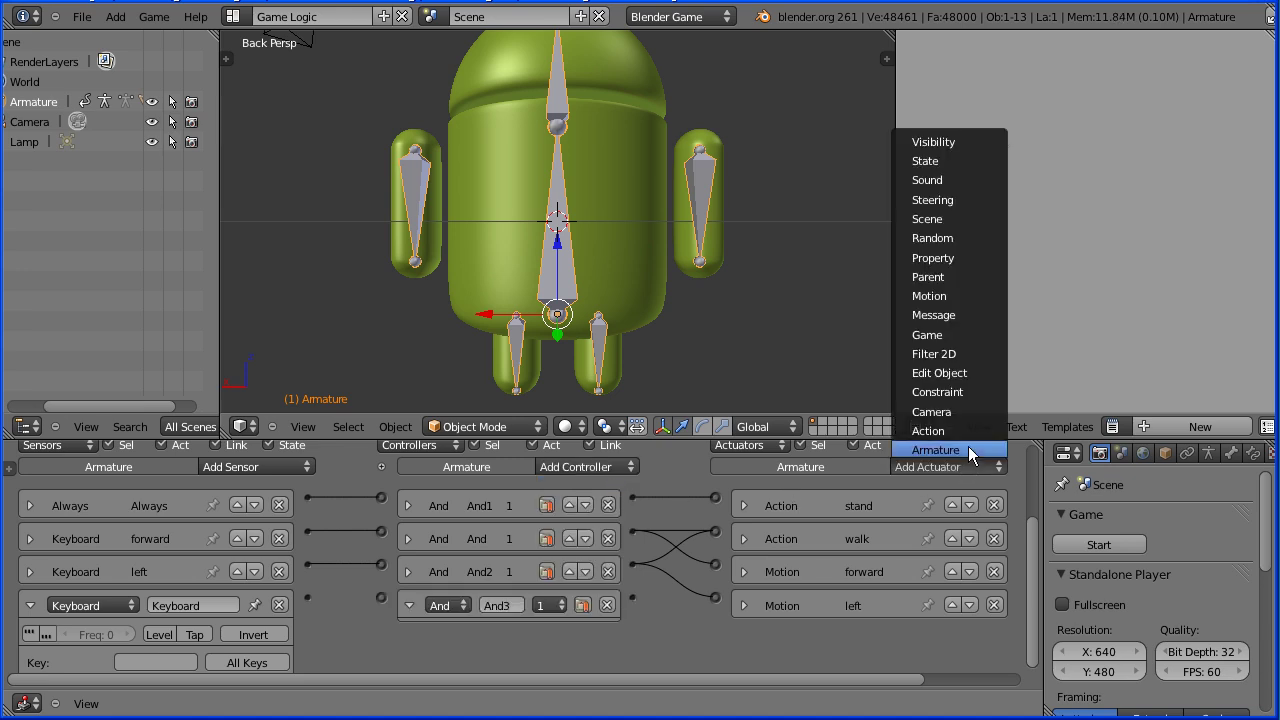
pyautogui.click(972, 298)
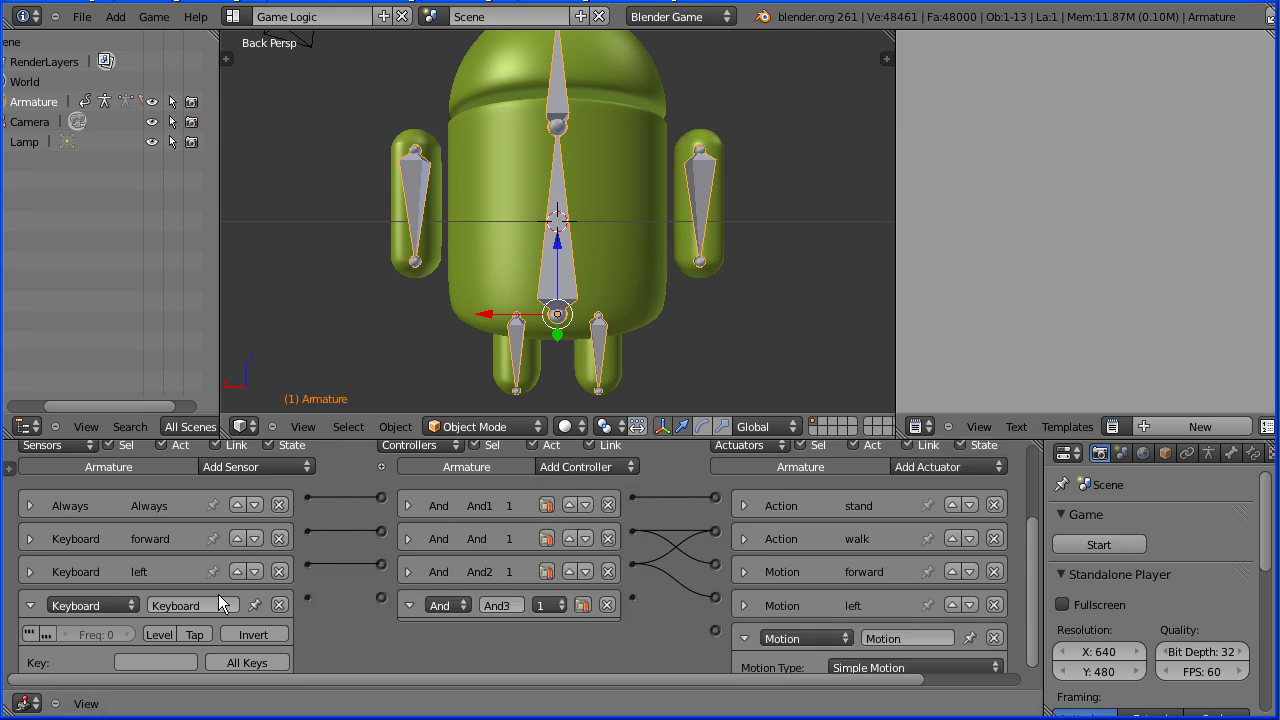
# Set the new Keyboard sensor's key to Right Arrow and rename the sensor as right.
pyautogui.click(160, 662)
pyautogui.press('Right')
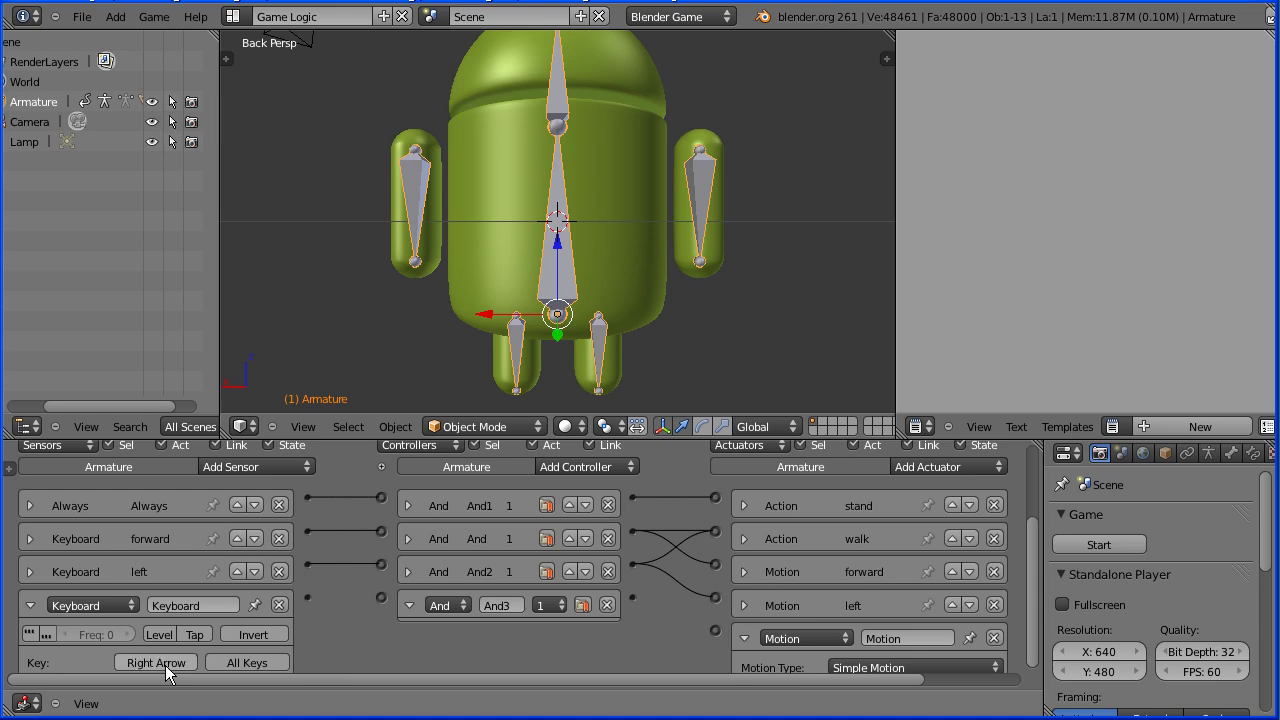
pyautogui.click(188, 607)
pyautogui.write('right')
pyautogui.press('Return')
# Link the right sensor through the And3 controller to the new Motion actuator and rename that actuator as right.
pyautogui.moveTo(307, 597); pyautogui.dragTo(383, 598)
pyautogui.moveTo(653, 602); pyautogui.dragTo(713, 629)
pyautogui.write('right')
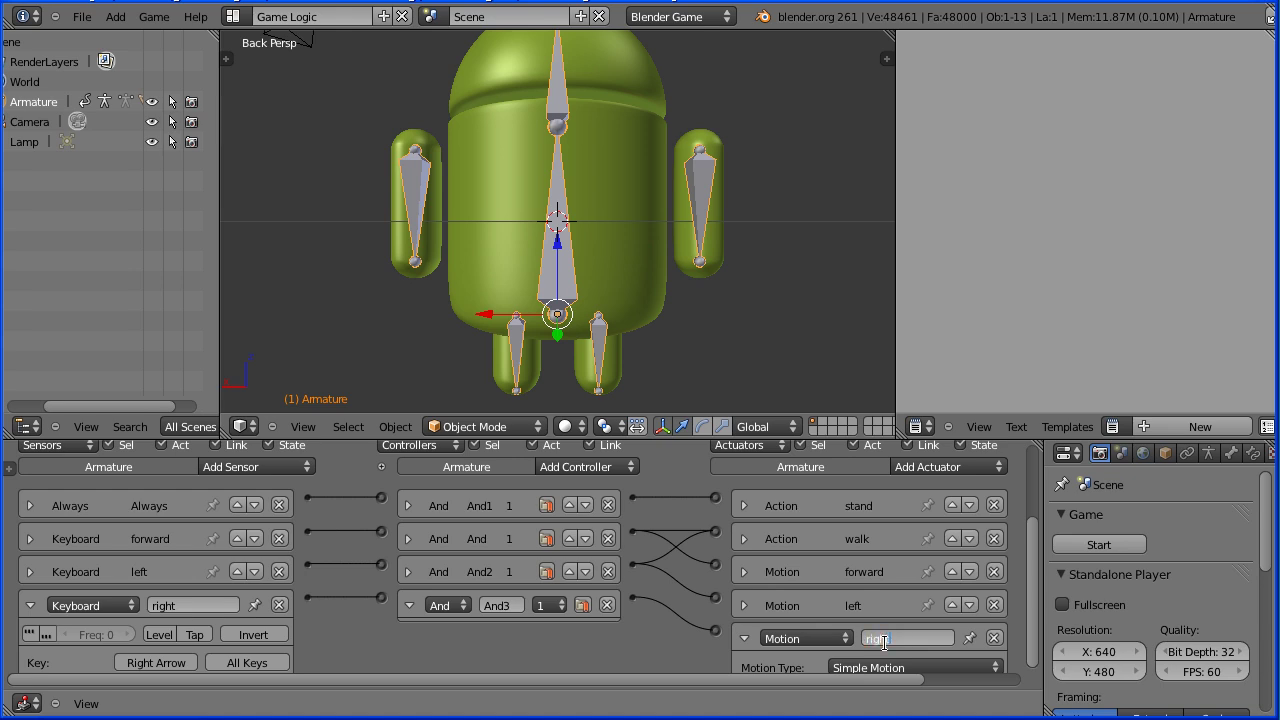
# Set the right Motion actuator's Z rotation to -1° and link the And3 controller to the walk Action actuator.
pyautogui.click(1034, 584)
pyautogui.moveTo(1034, 585); pyautogui.dragTo(1041, 658)
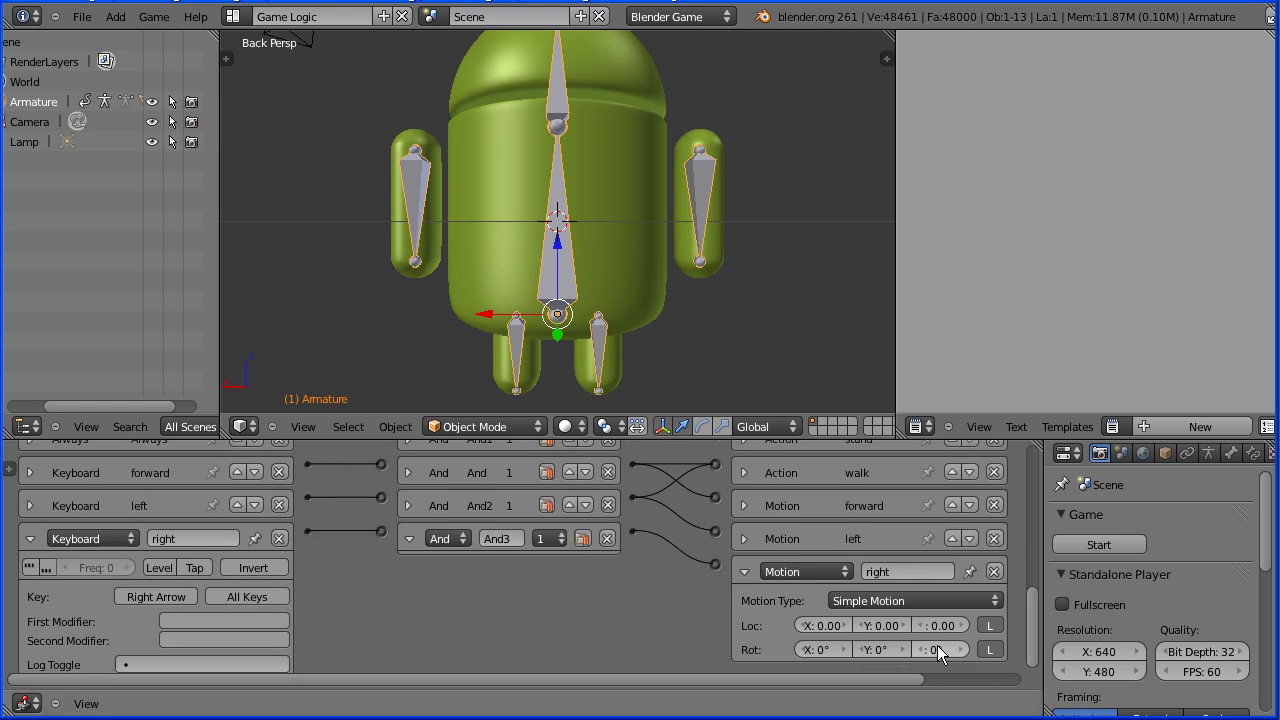
pyautogui.press('BackSpace')
pyautogui.write('-1')
pyautogui.press('Return')
pyautogui.moveTo(634, 530); pyautogui.dragTo(715, 464)
# Collapse the right Keyboard sensor, the And3 controller and the right Motion actuator.
pyautogui.click(31, 539)
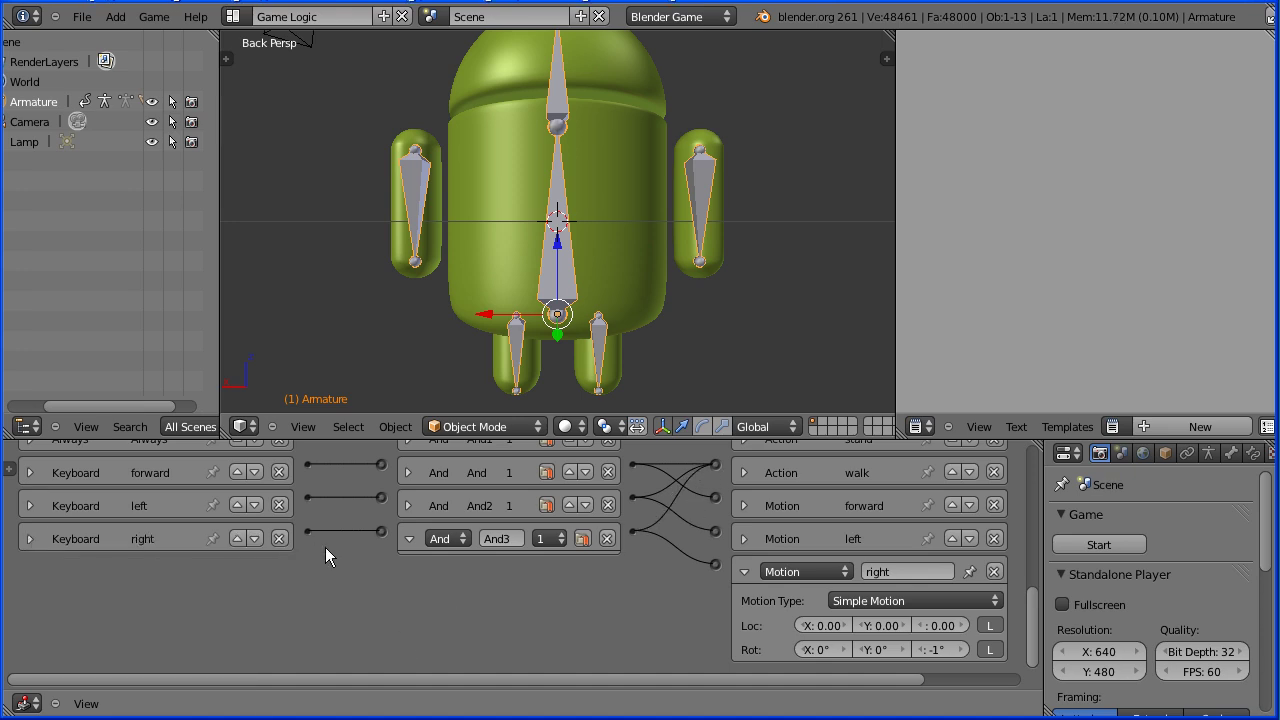
pyautogui.click(409, 539)
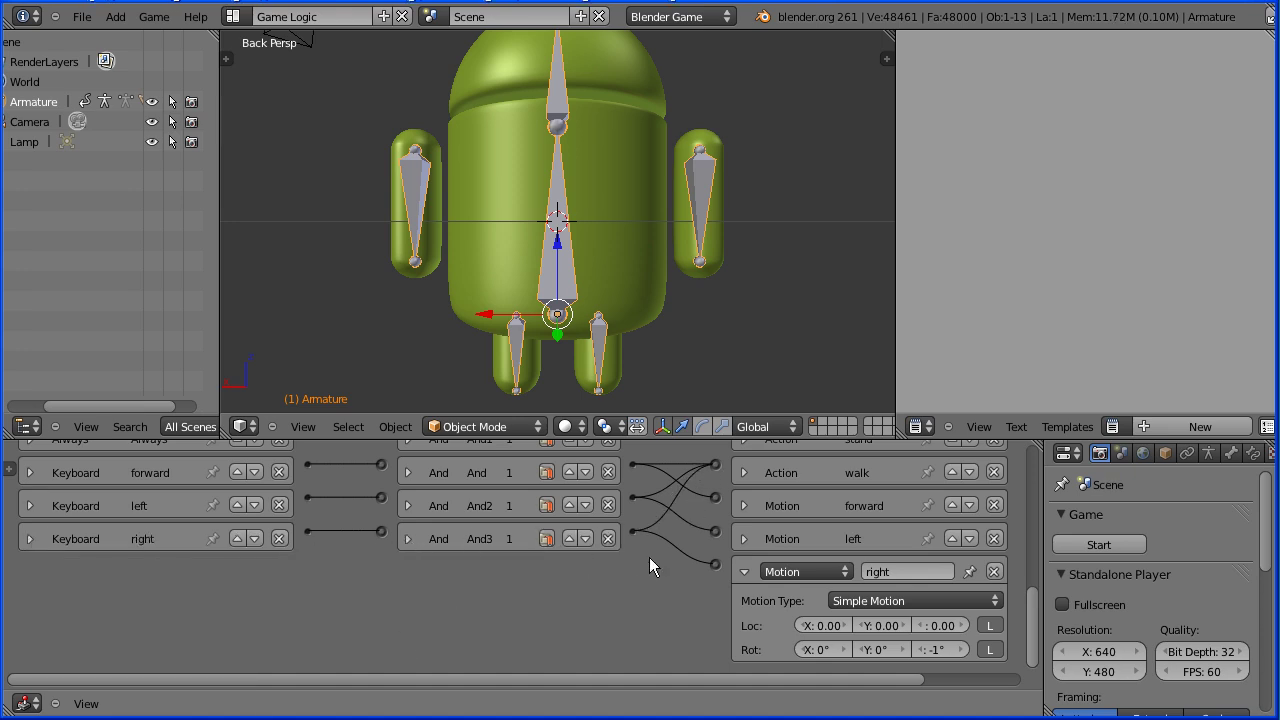
pyautogui.click(741, 572)
# Add another Keyboard sensor, And controller and Motion actuator to the armature for walking backward.
pyautogui.moveTo(1036, 624); pyautogui.dragTo(1037, 550)
pyautogui.click(257, 468)
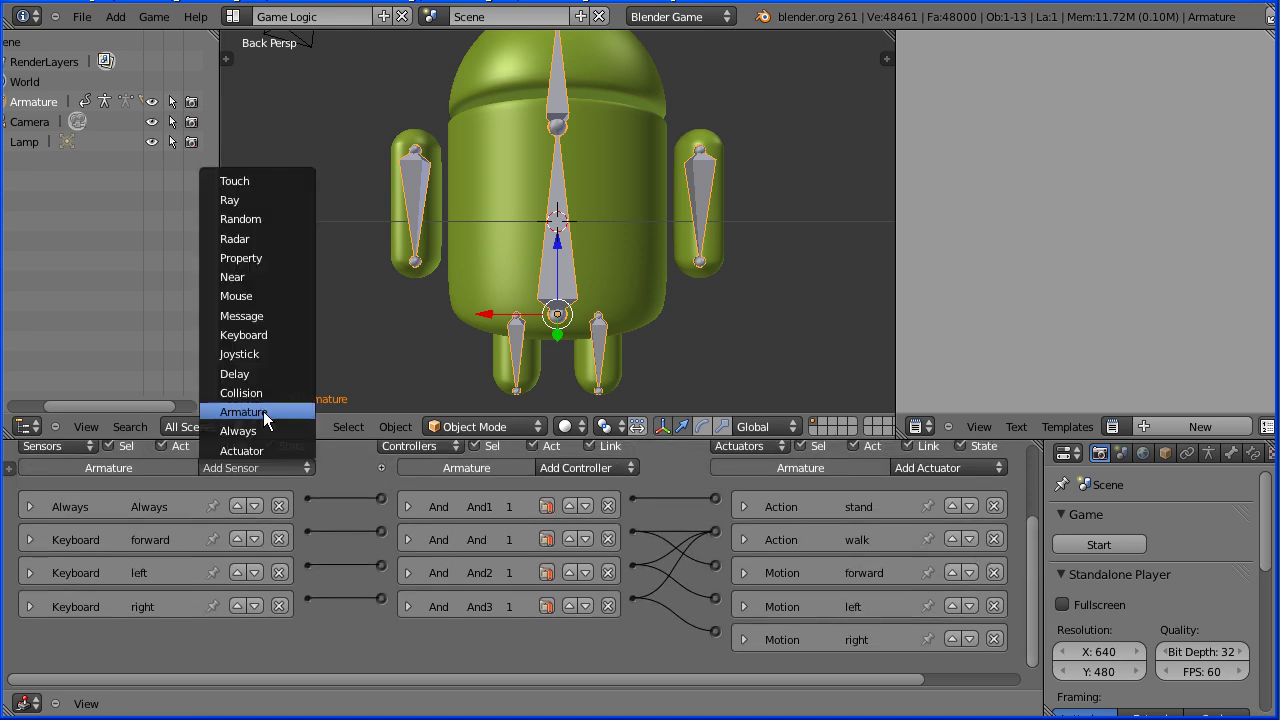
pyautogui.click(289, 334)
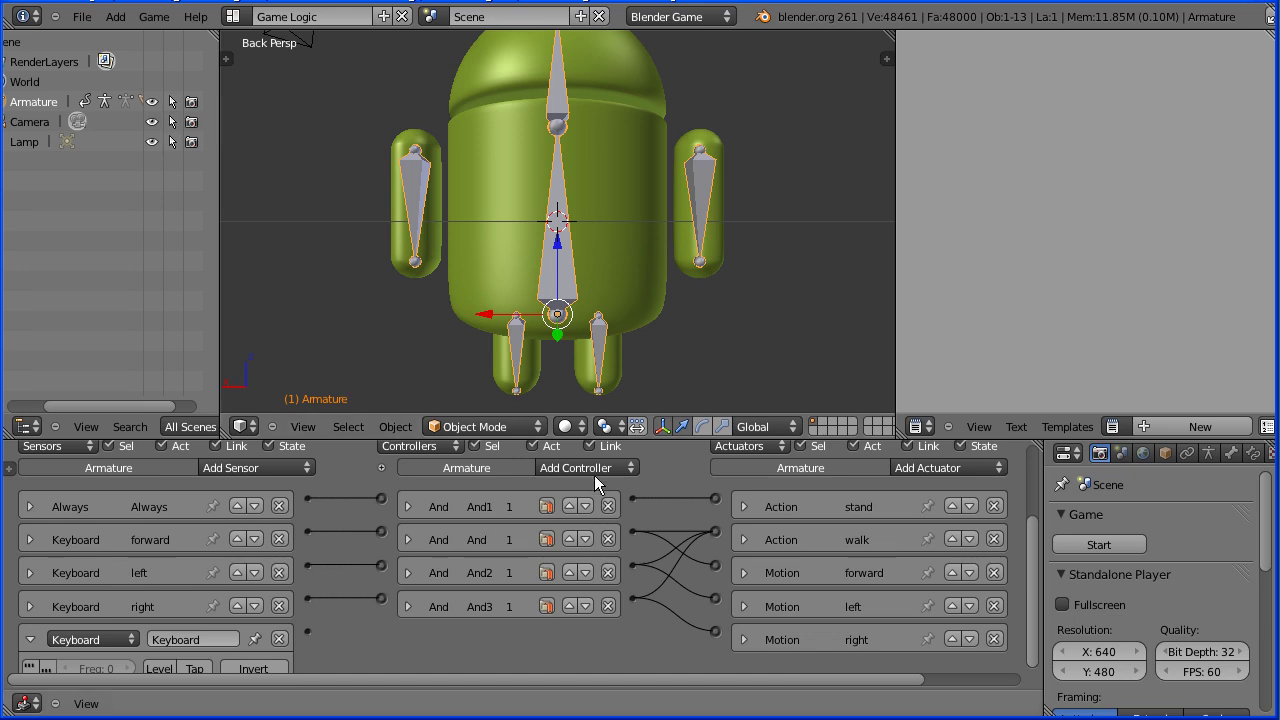
pyautogui.click(594, 475)
pyautogui.click(584, 486)
pyautogui.click(968, 468)
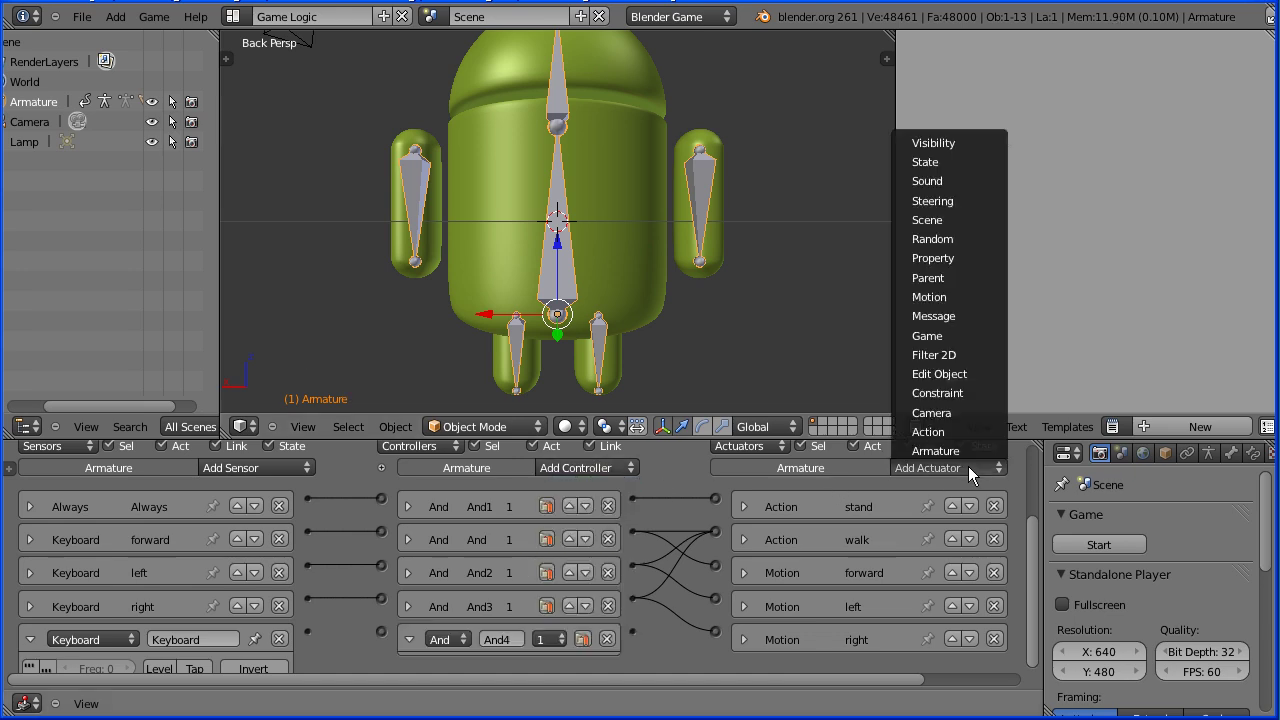
pyautogui.click(980, 298)
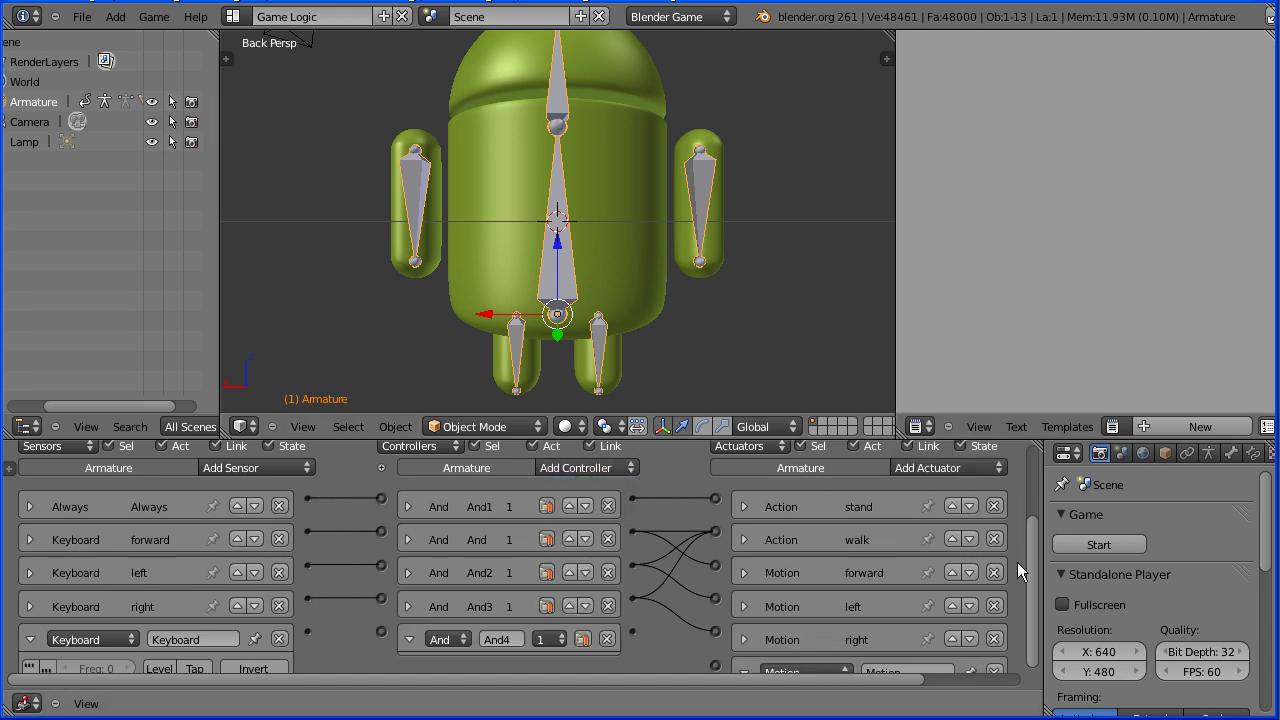
# Set the new Keyboard sensor's key to Down Arrow and rename the sensor as back.
pyautogui.scroll(-4, 1025, 575)
pyautogui.click(136, 589)
pyautogui.press('Down')
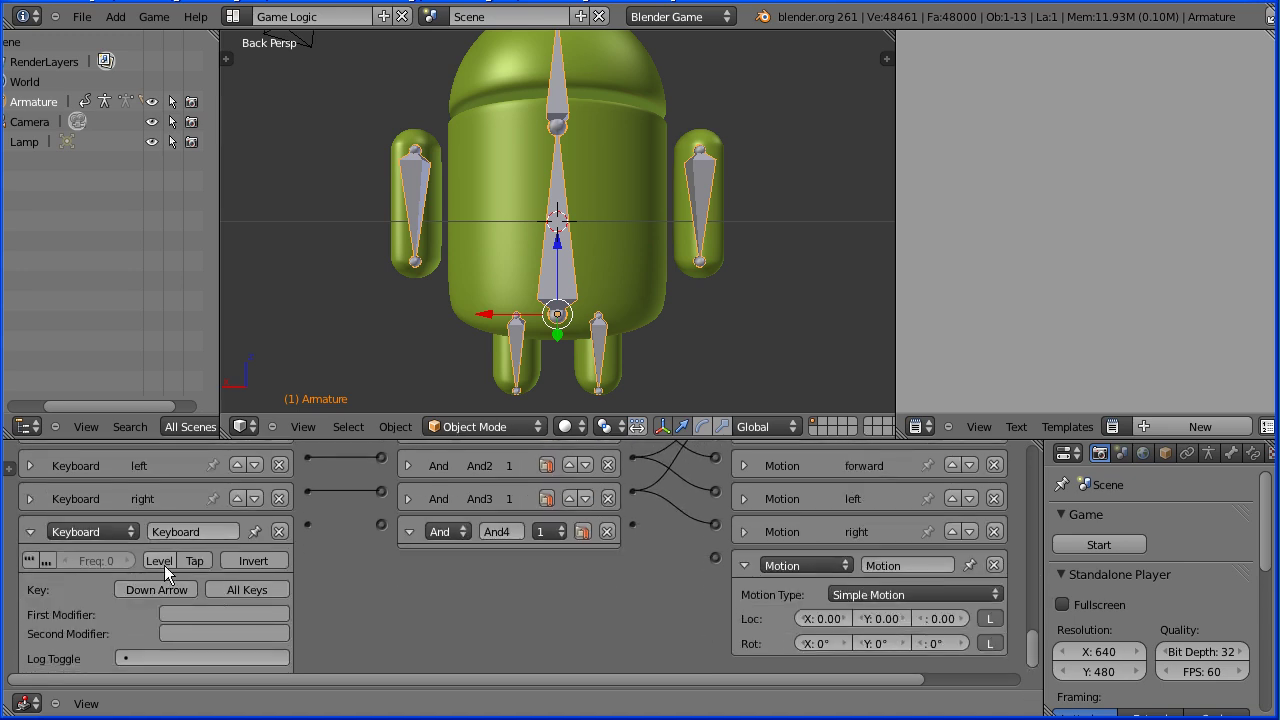
pyautogui.click(191, 536)
pyautogui.write('back')
pyautogui.press('Return')
# Link the back sensor through the And4 controller to the new Motion actuator and rename that actuator as back.
pyautogui.moveTo(390, 524); pyautogui.dragTo(386, 524)
pyautogui.moveTo(632, 524); pyautogui.dragTo(715, 557)
pyautogui.doubleClick(887, 566)
pyautogui.write('back')
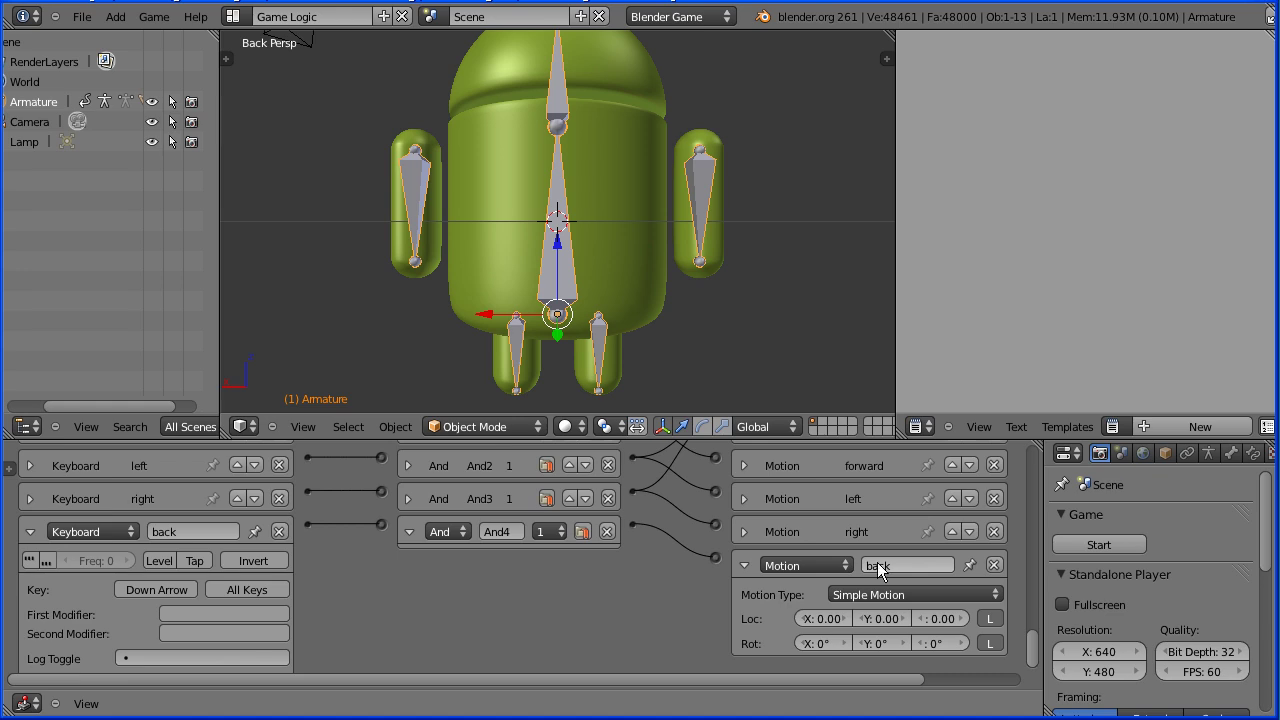
# Set the back Motion actuator's Y location to 0.05 and link the And4 controller to the walk Action actuator.
pyautogui.press('Return')
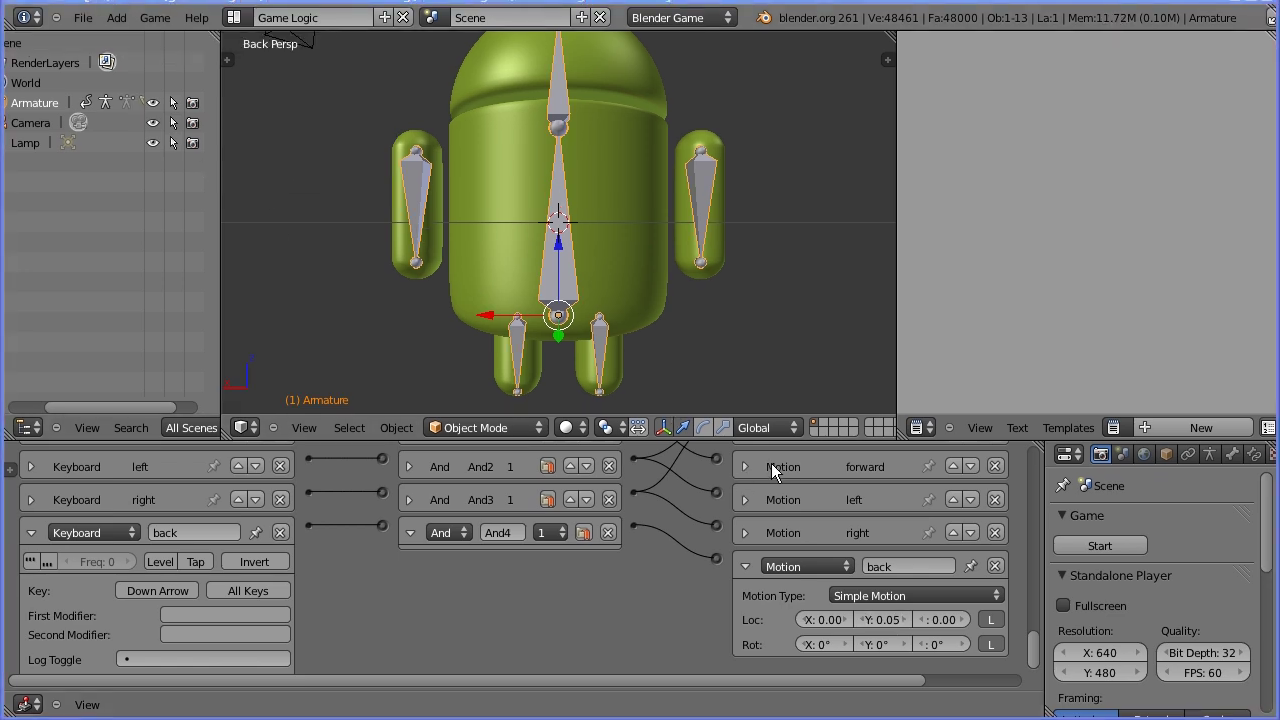
pyautogui.moveTo(1029, 638); pyautogui.dragTo(1032, 579)
pyautogui.moveTo(636, 579); pyautogui.dragTo(722, 477)
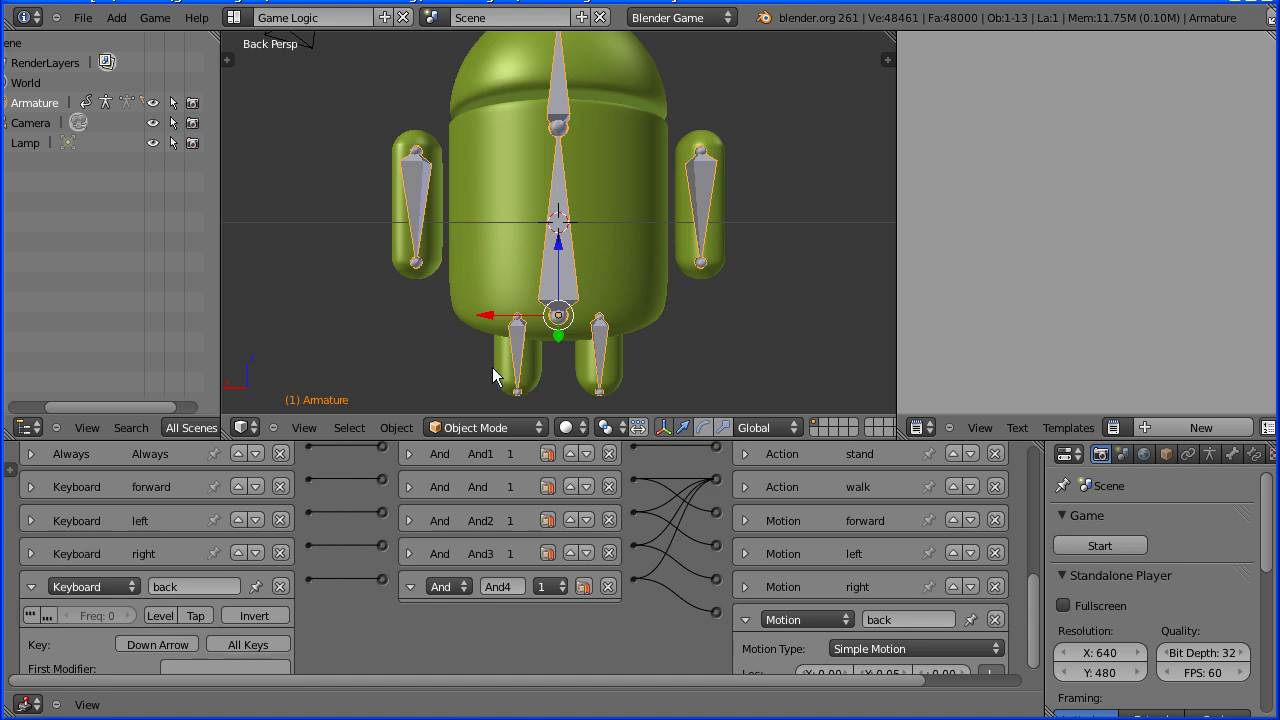
# Run the game to test walking forward and backward and turning left and right, then stop it.
pyautogui.press('p')
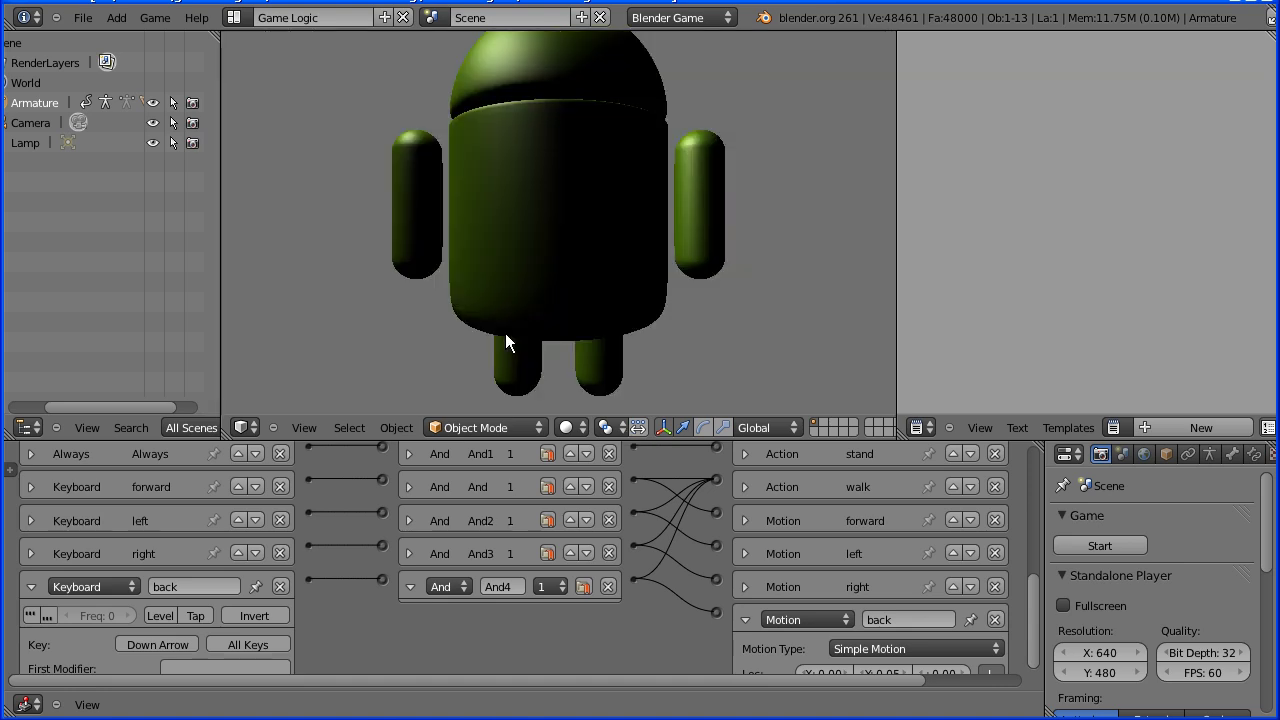
pyautogui.press('Down')
pyautogui.press('Left')
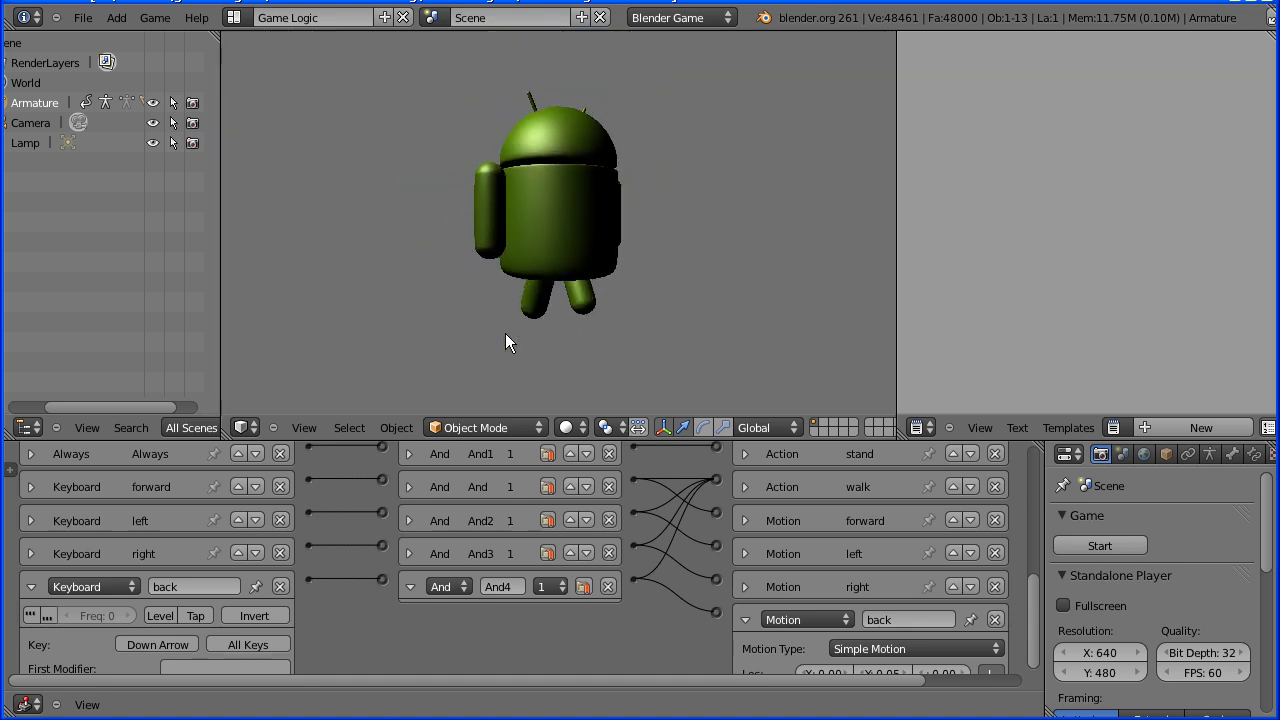
pyautogui.press('Up')
pyautogui.press('Right')
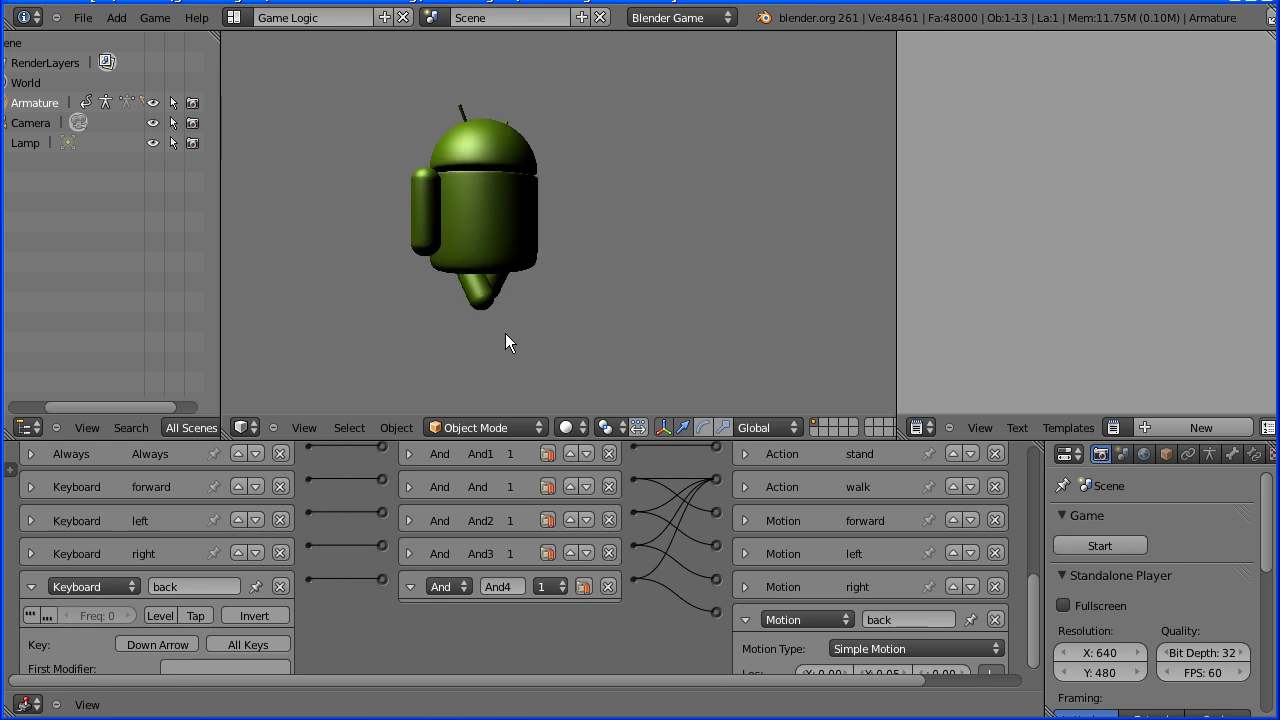
pyautogui.press('Down')
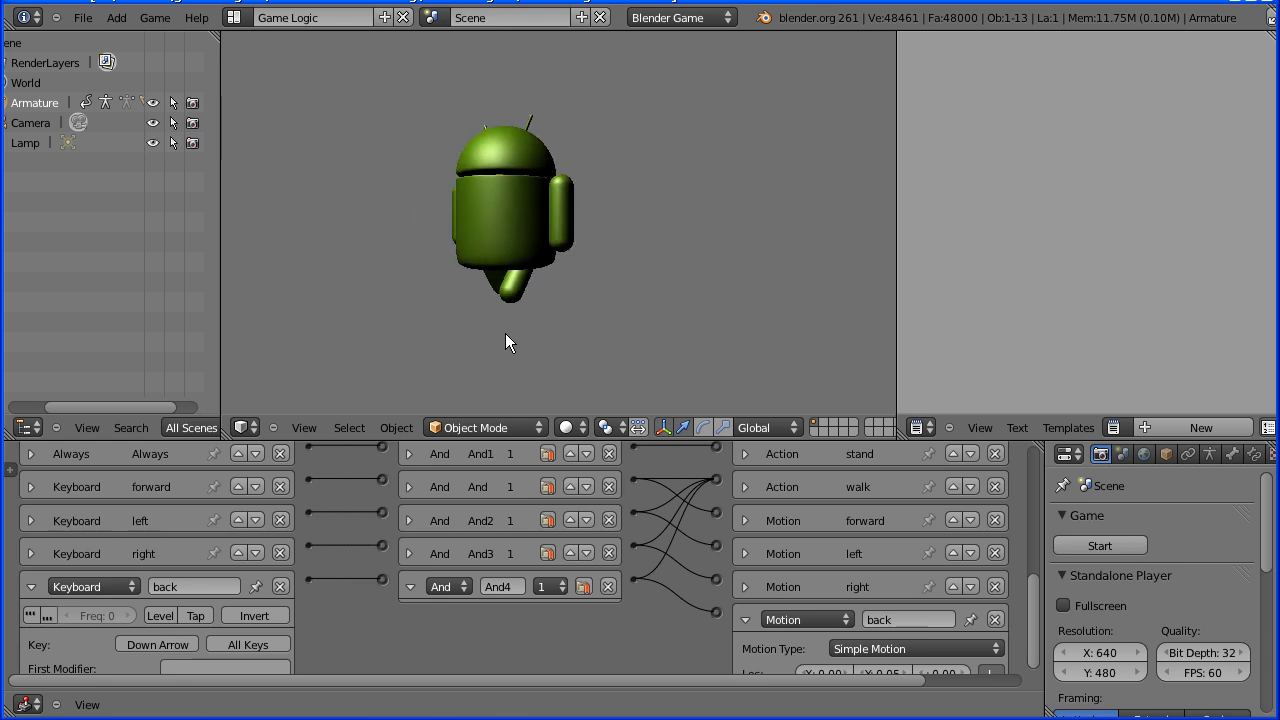
pyautogui.press('Up')
pyautogui.press('Down')
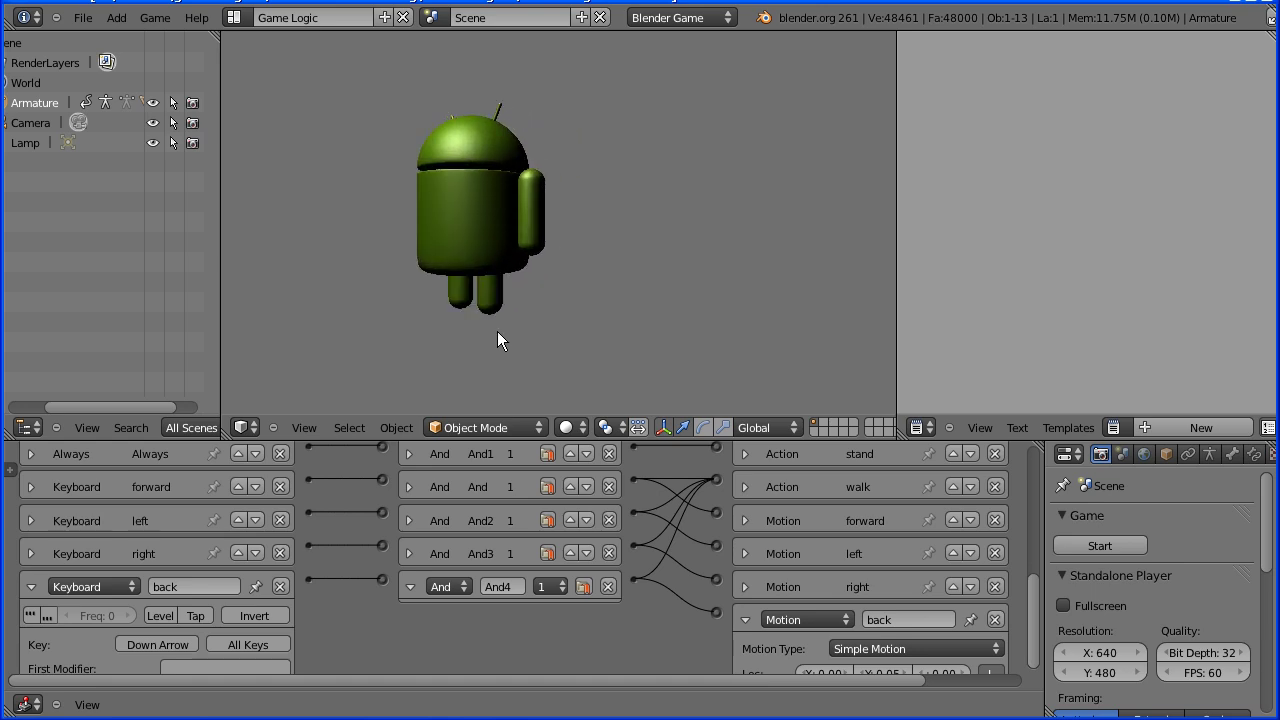
pyautogui.press('Escape')
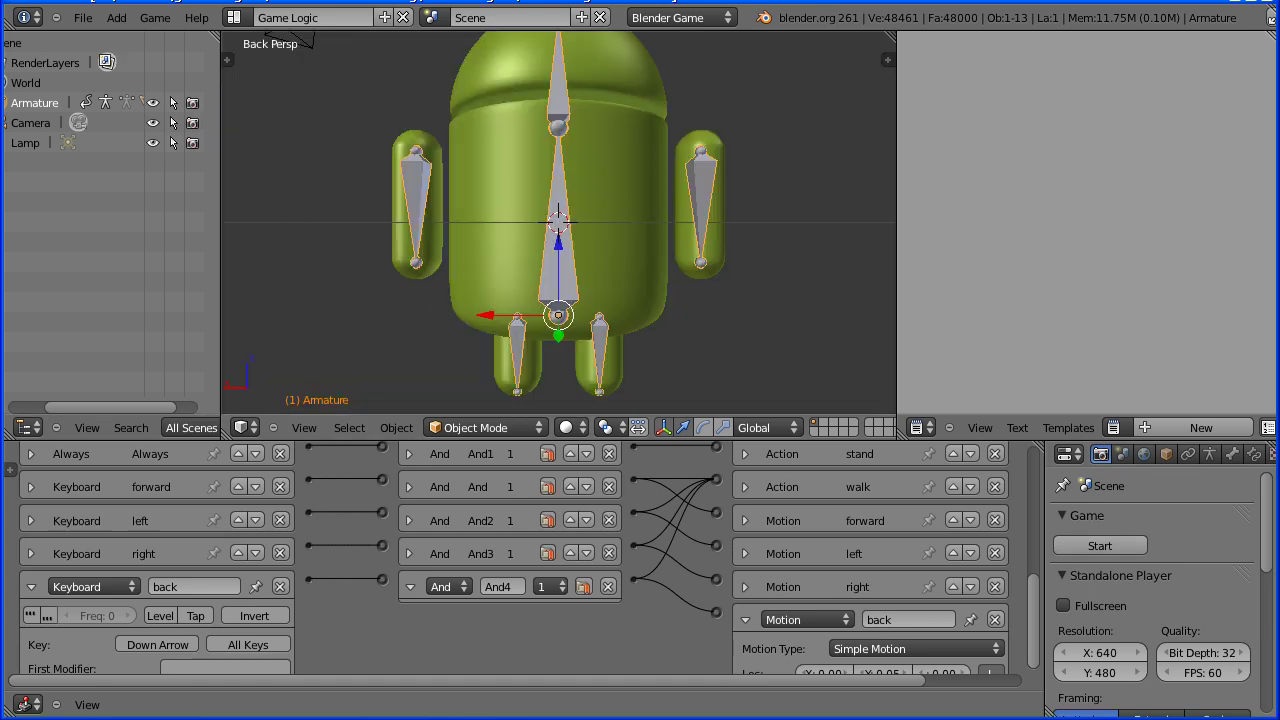